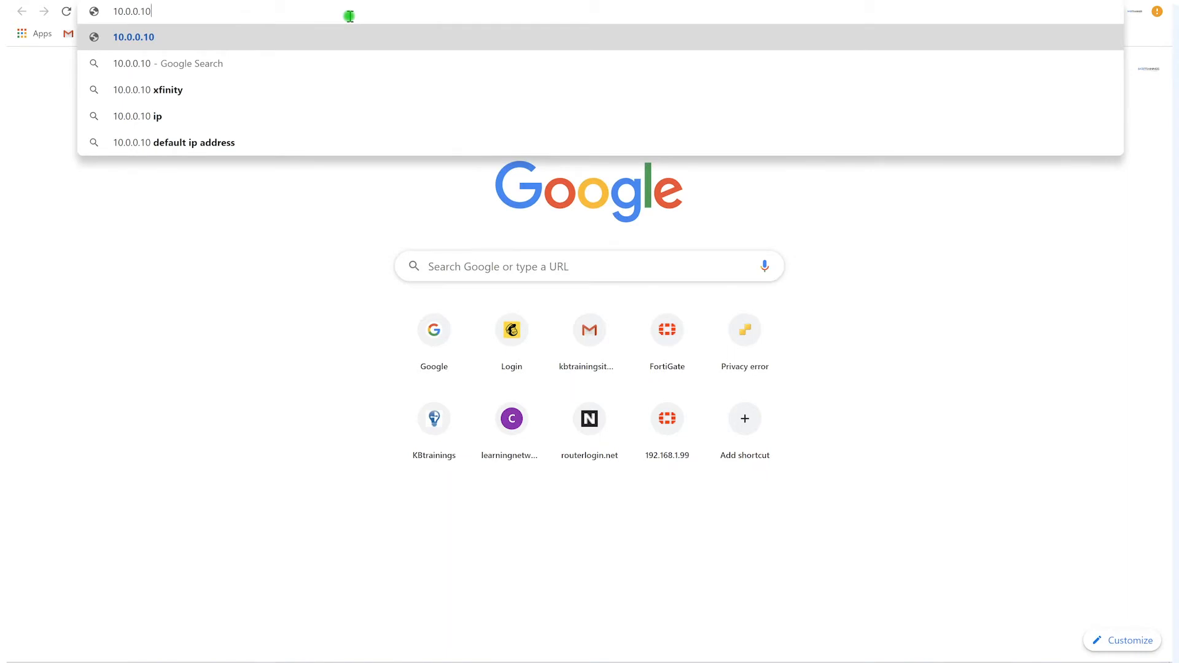
- Open the ESXi host's web page at 10.0.0.20 and log in as root with the account password
key(Return)
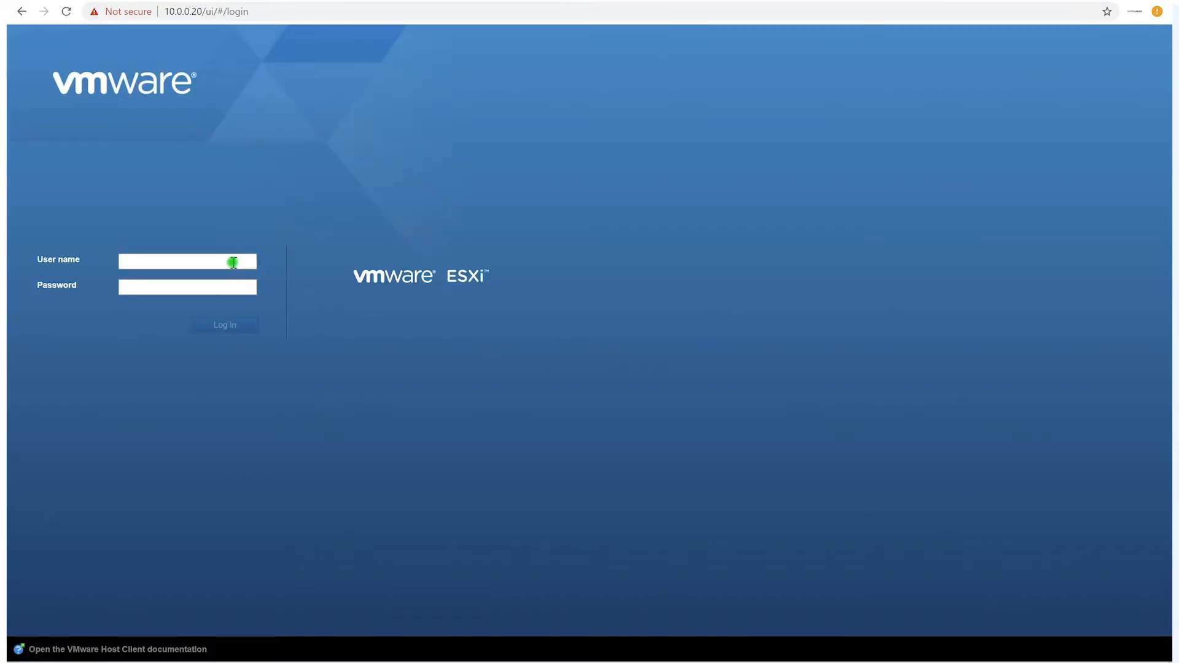
click(227, 264)
text(root)
key(Tab)
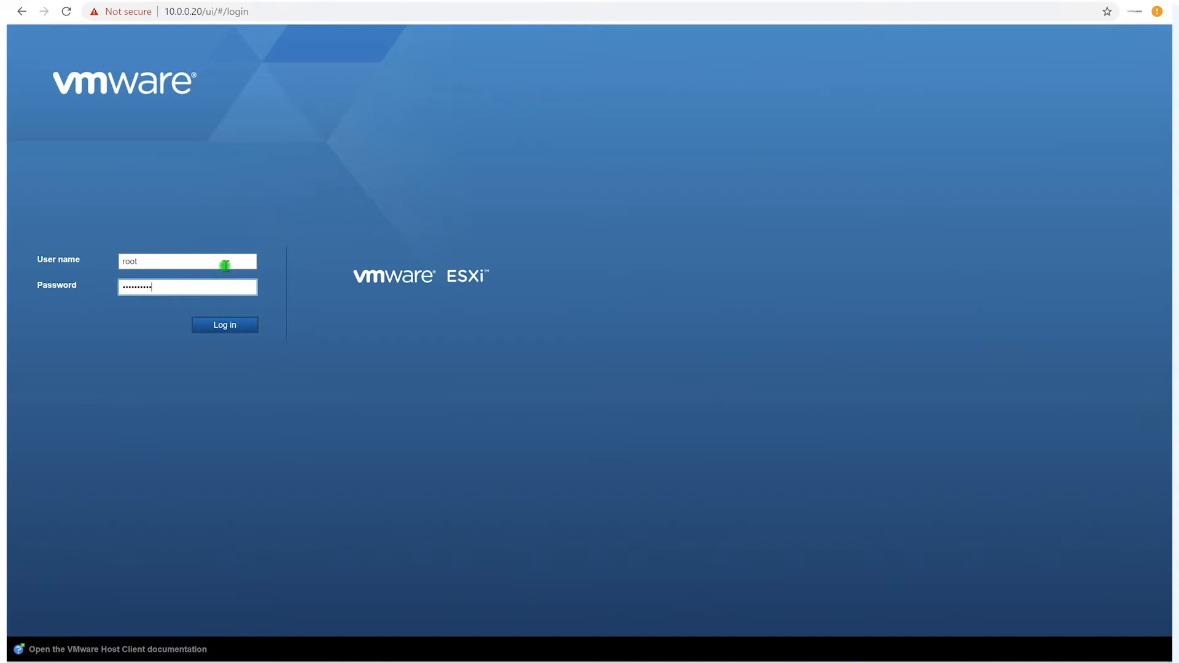
key(Return)
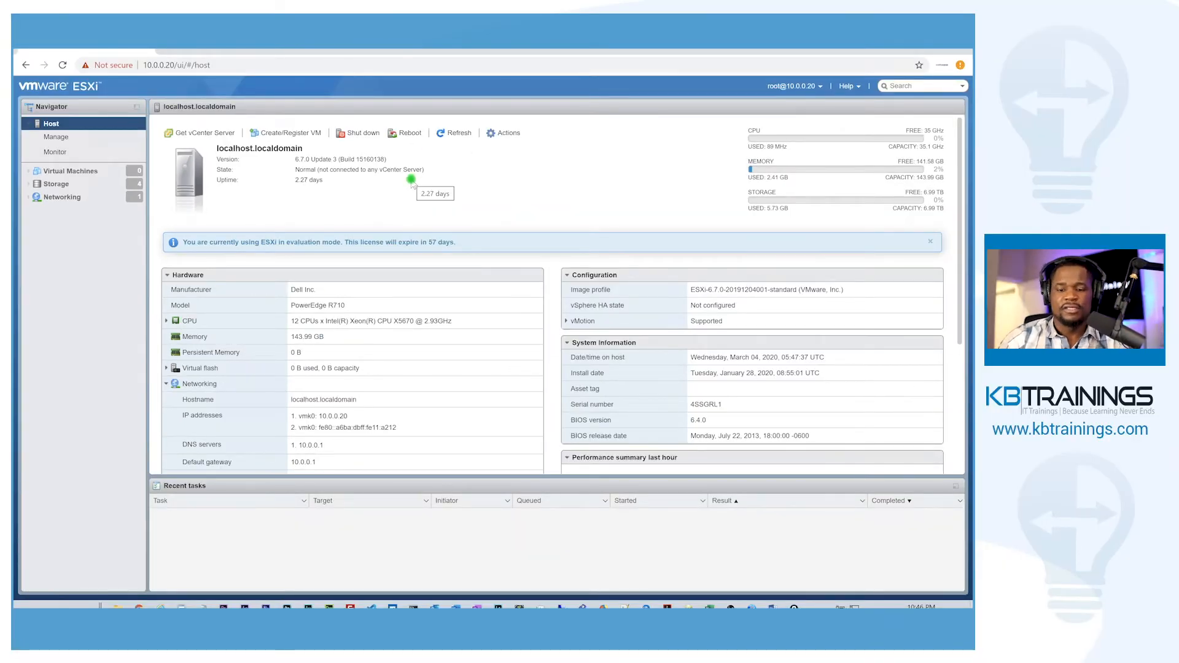
- Review the host's virtual machines and networking sections, and bring up its list of datastores
click(89, 174)
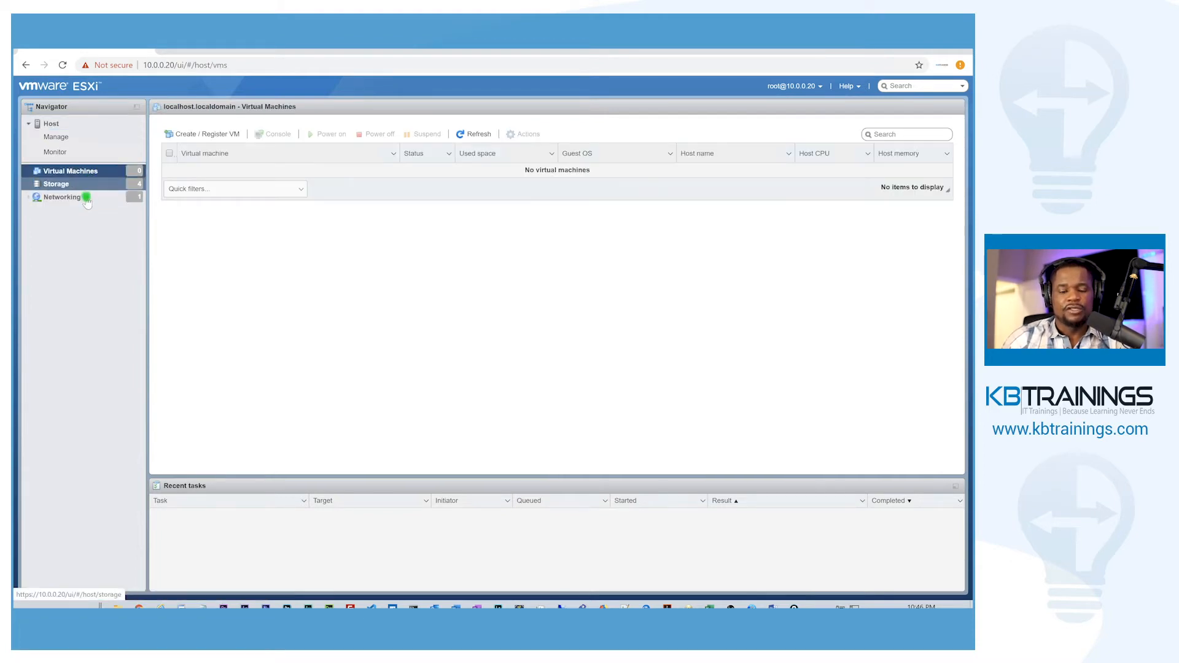
click(87, 198)
click(93, 174)
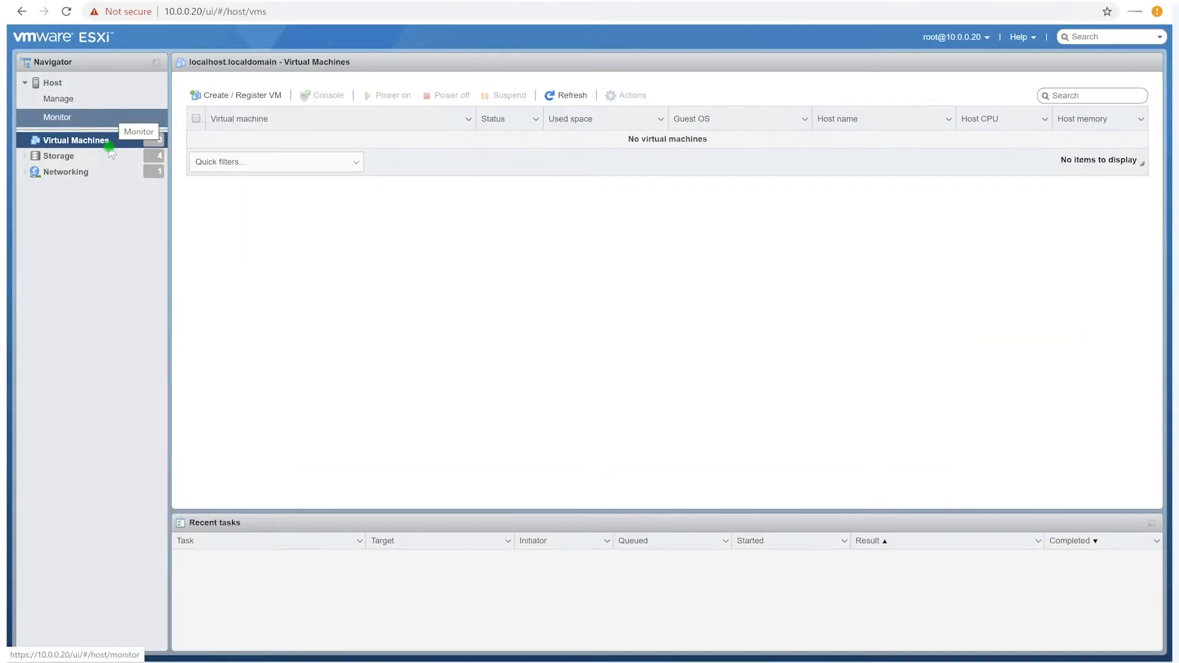
click(96, 185)
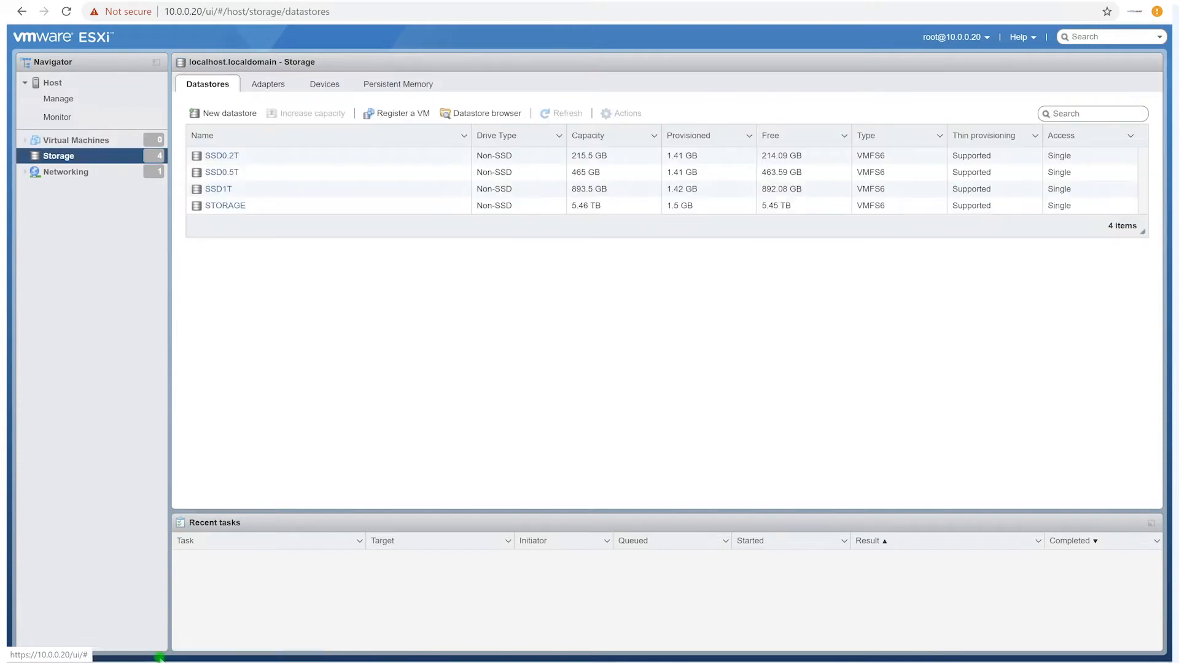
- Check the English and French Windows 10 images in the Documents folder in File Explorer and return to the host's datastores
click(157, 660)
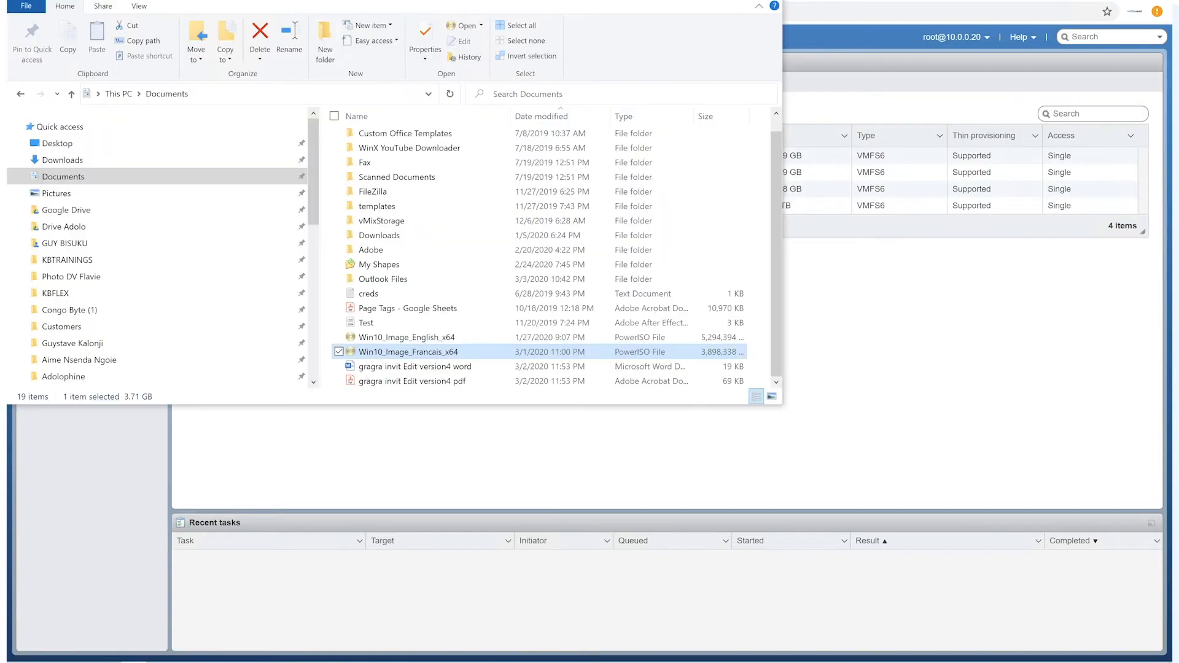
click(396, 337)
click(412, 355)
click(912, 318)
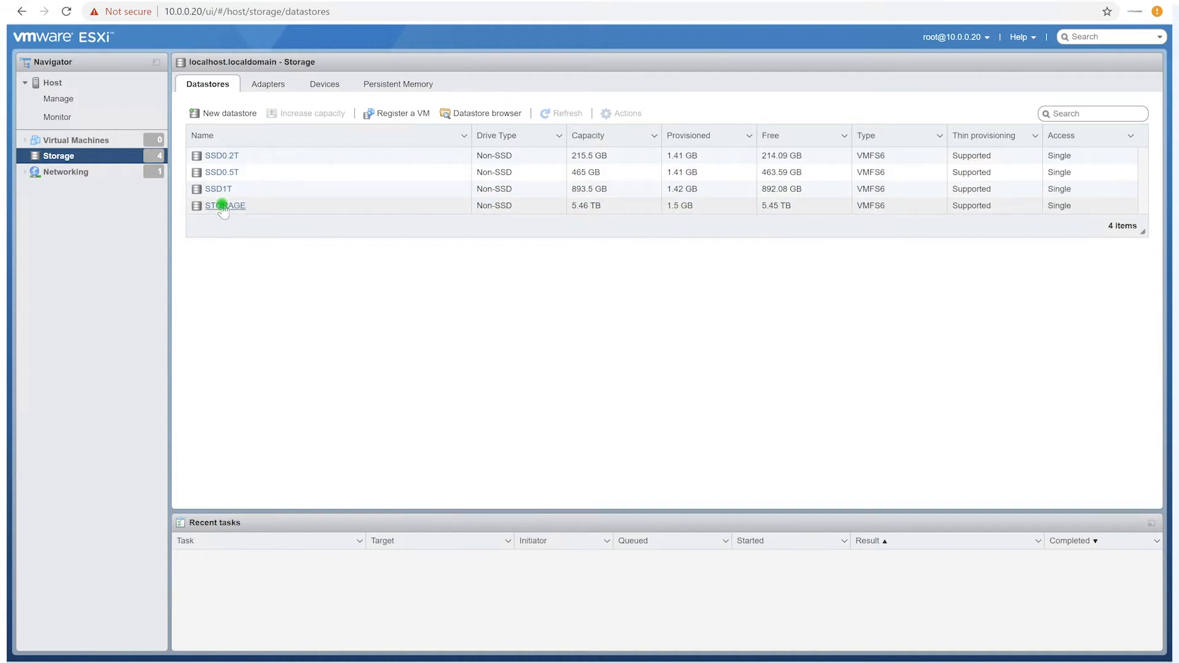
- Create a directory named ISOs in the STORAGE datastore
click(277, 206)
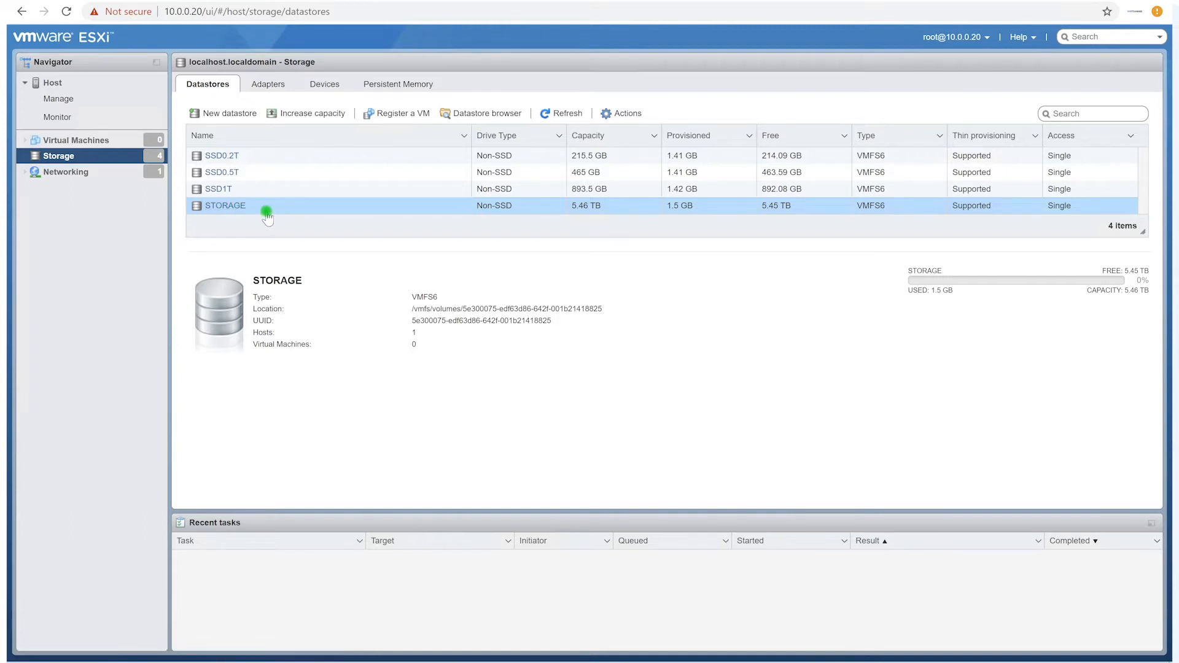
click(235, 115)
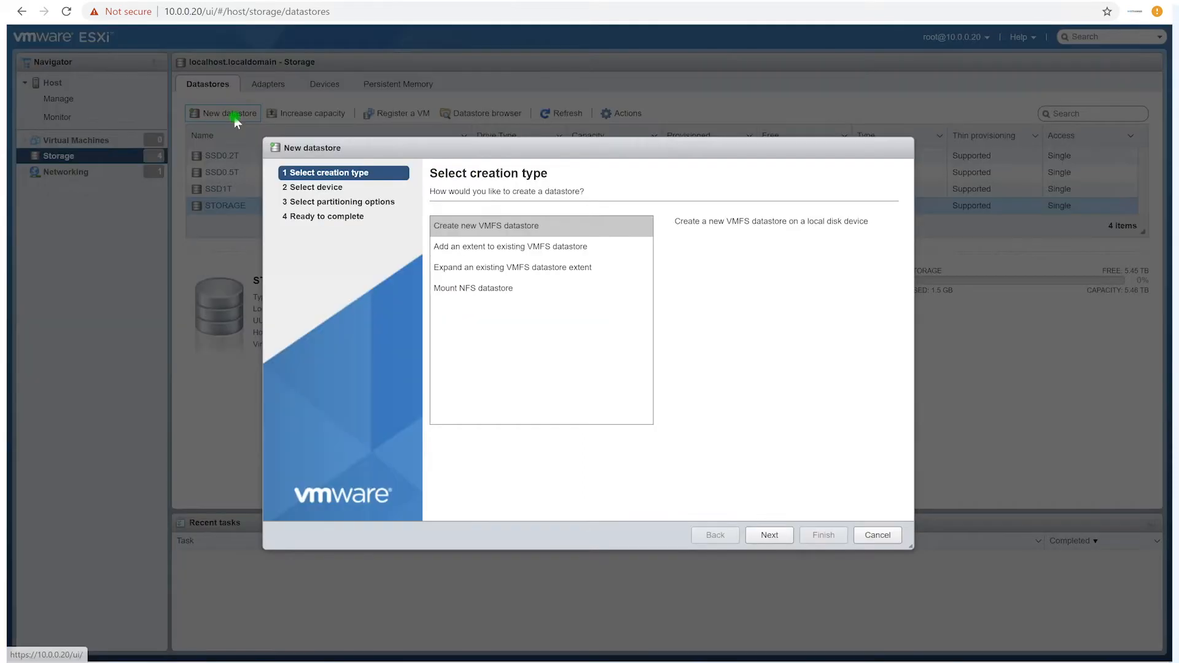
click(877, 535)
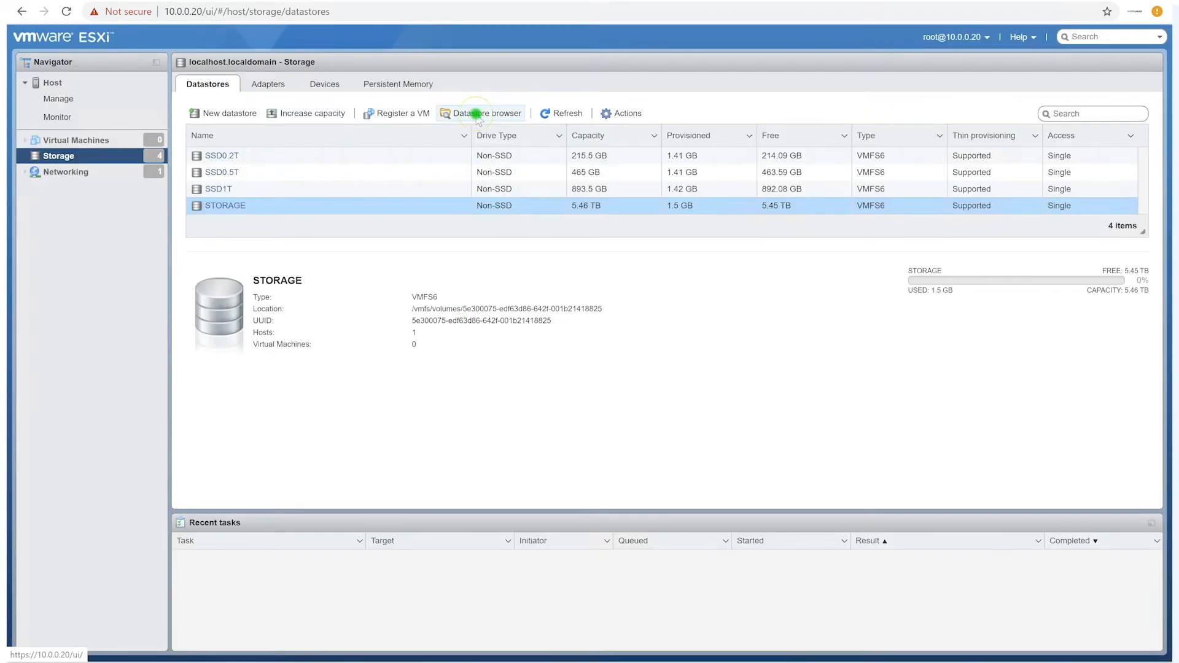
click(478, 114)
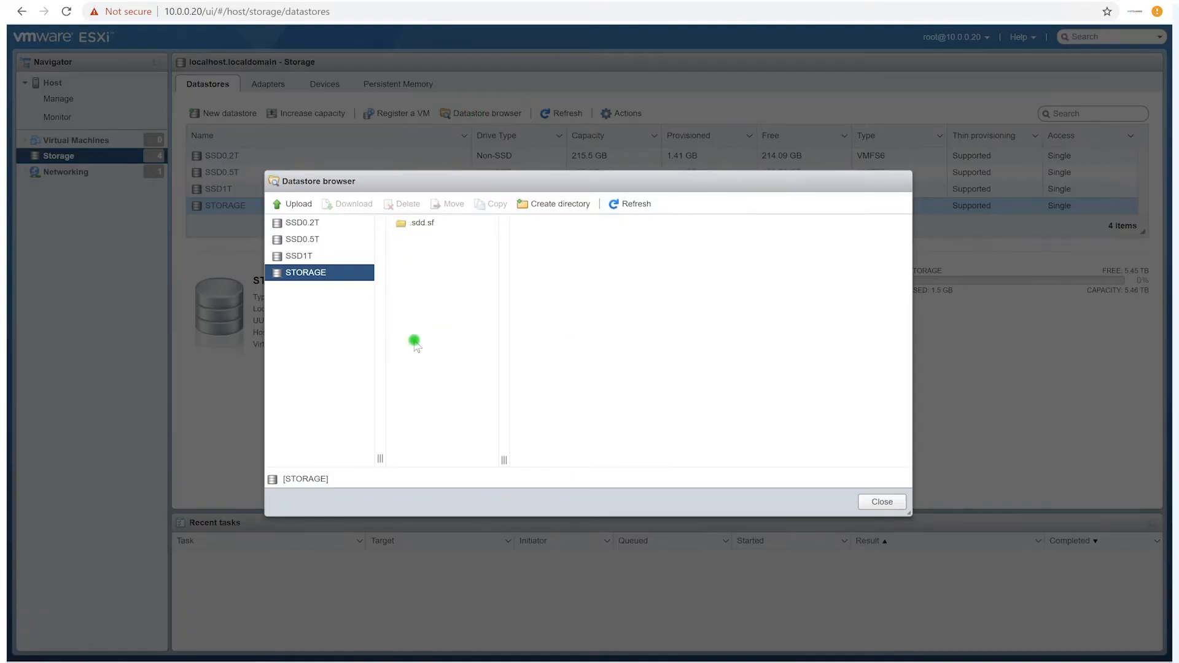
click(557, 204)
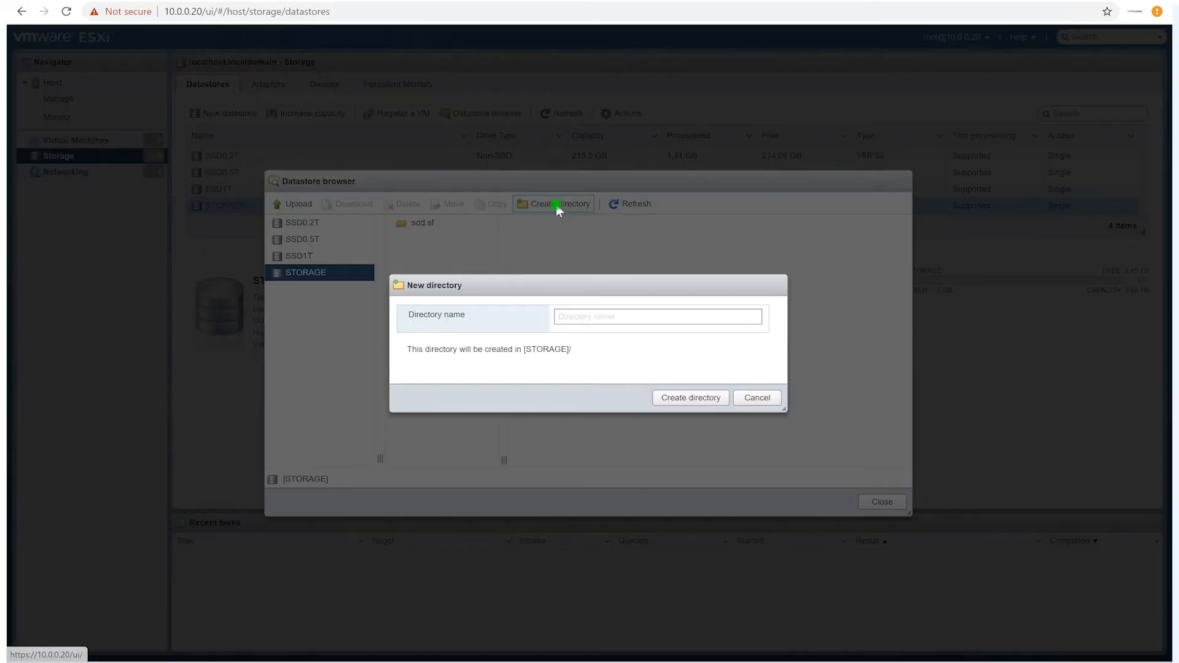
click(582, 318)
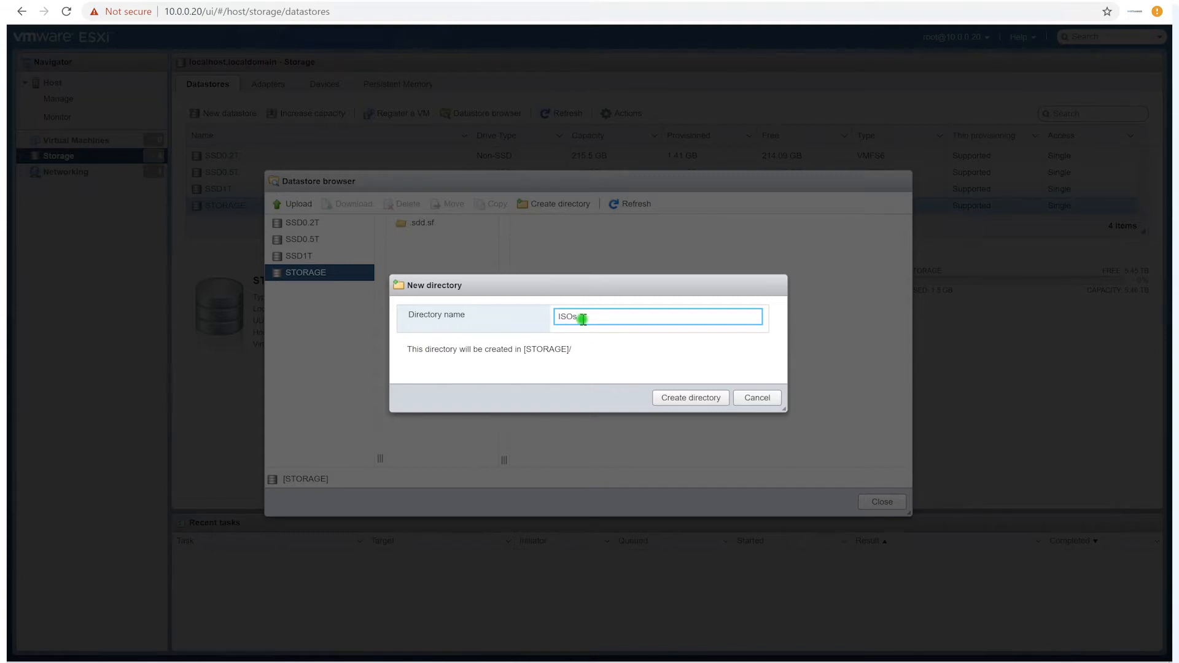
click(705, 398)
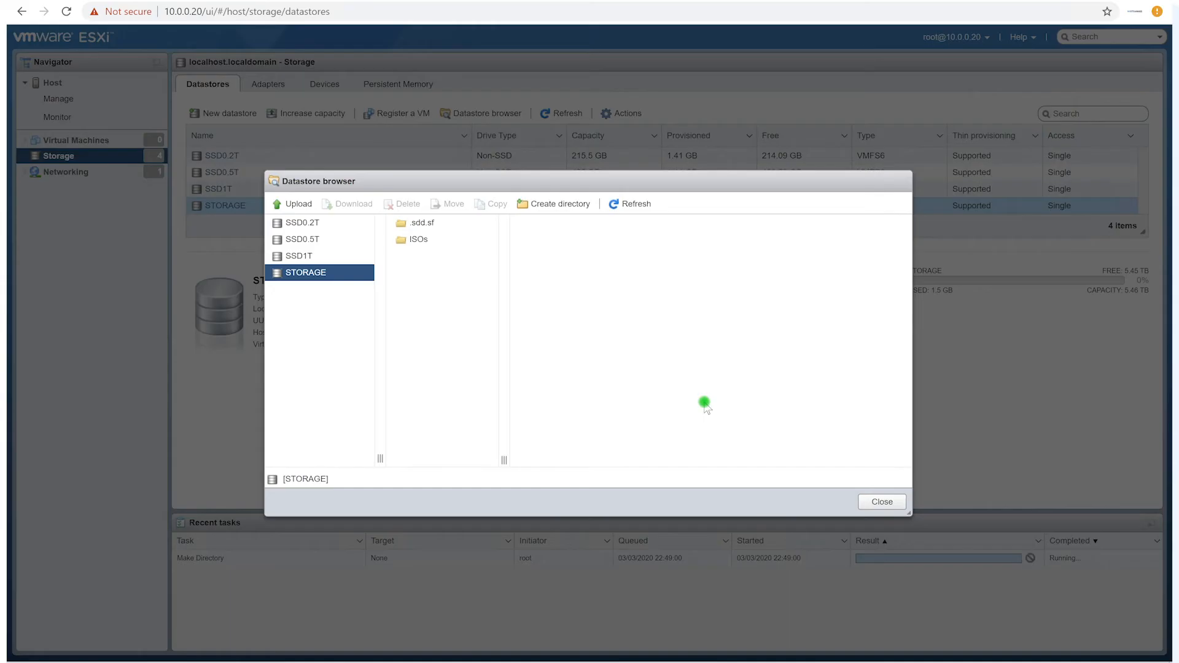
- Upload the Win10_Image_Francais_x64 image from the Documents folder into the ISOs directory
click(422, 241)
click(290, 204)
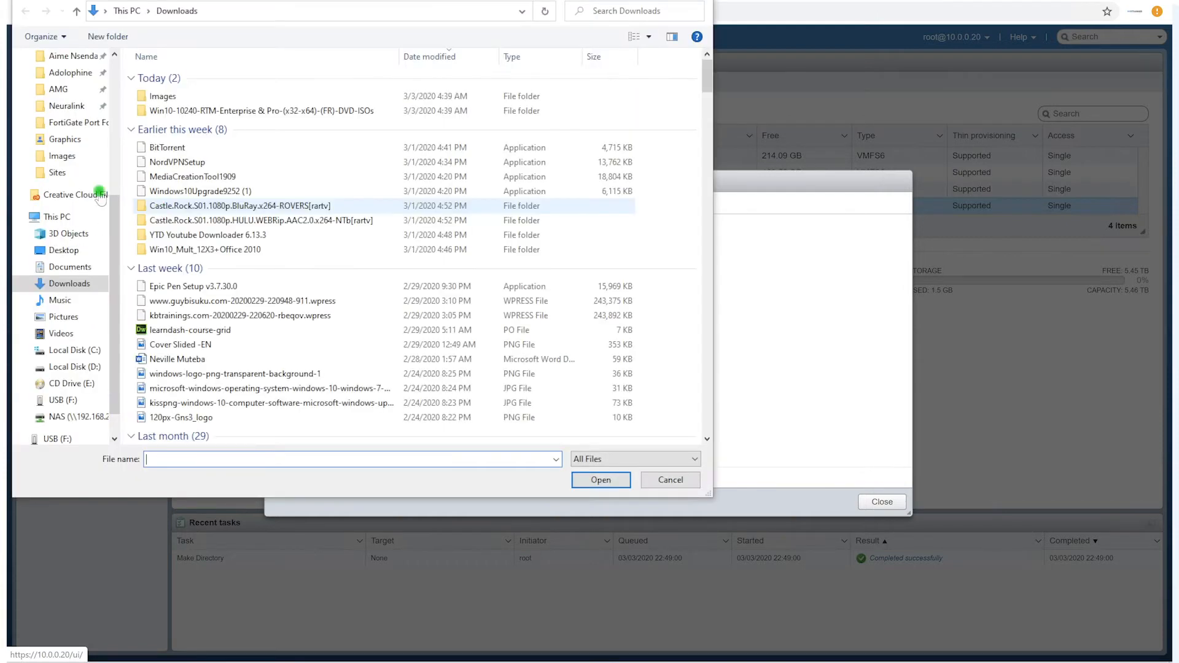
scroll(84, 125, up, 3)
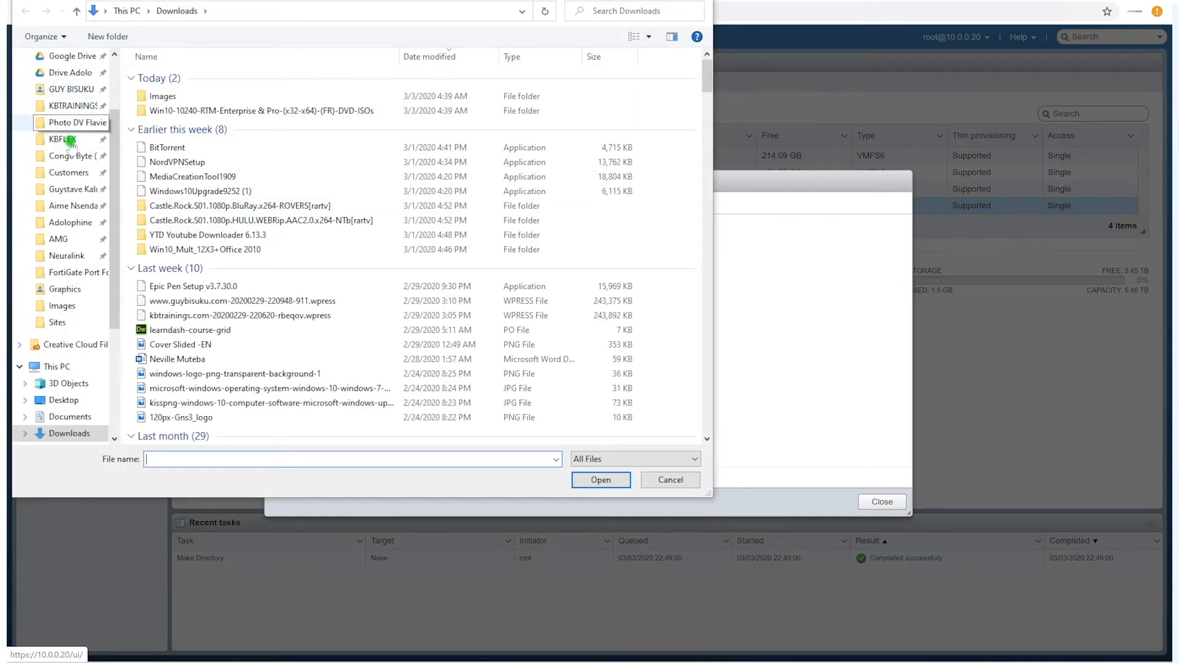
scroll(69, 109, up, 2)
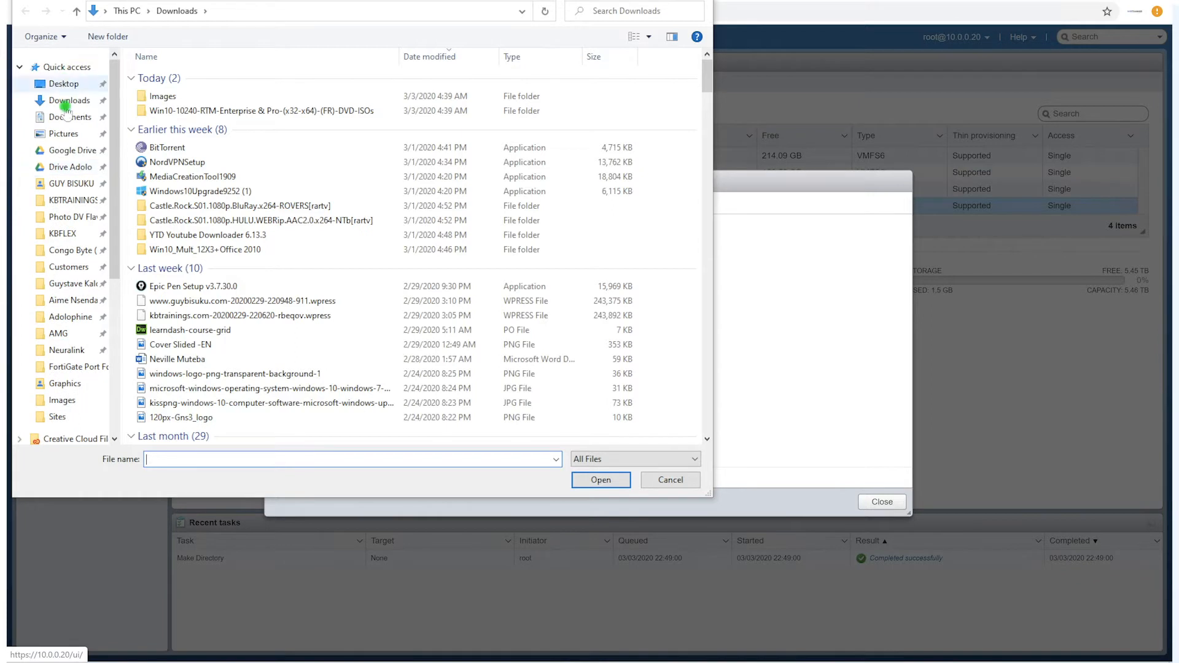
click(66, 118)
click(227, 324)
click(228, 337)
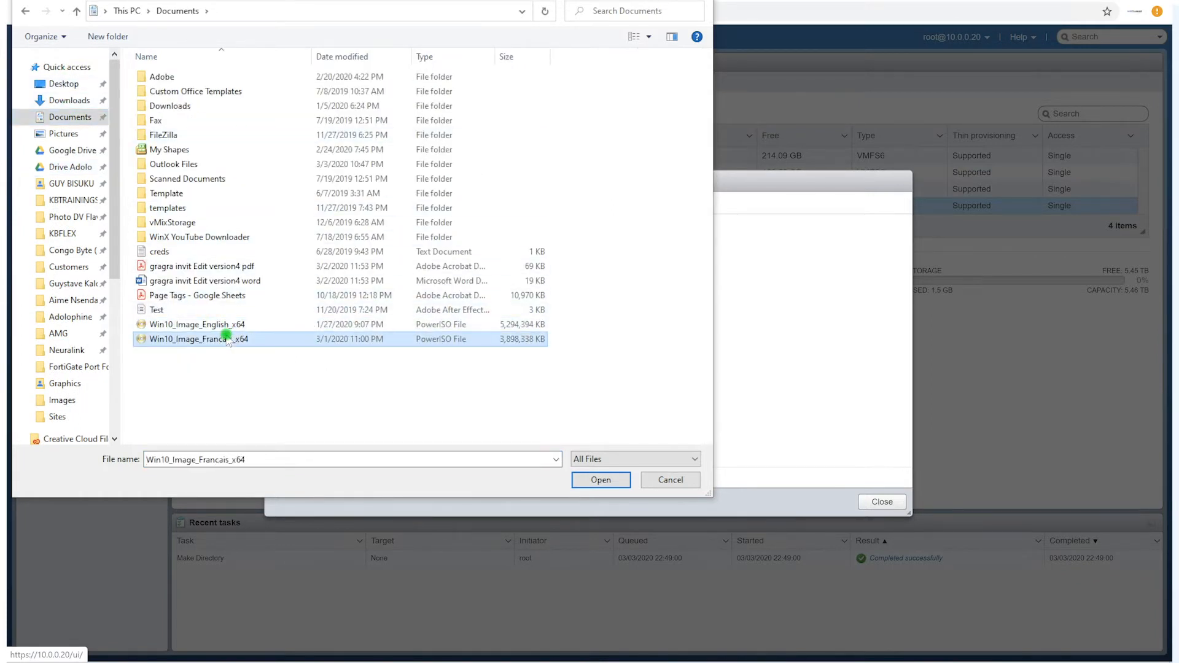
key(super)
click(536, 255)
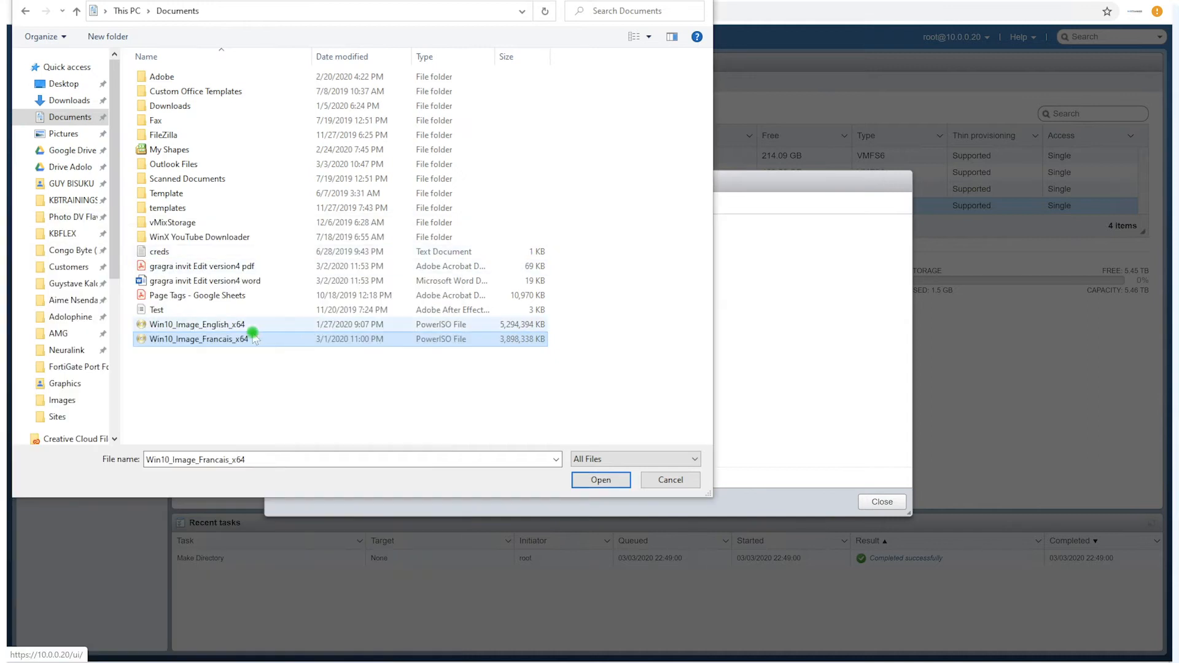
double_click(226, 339)
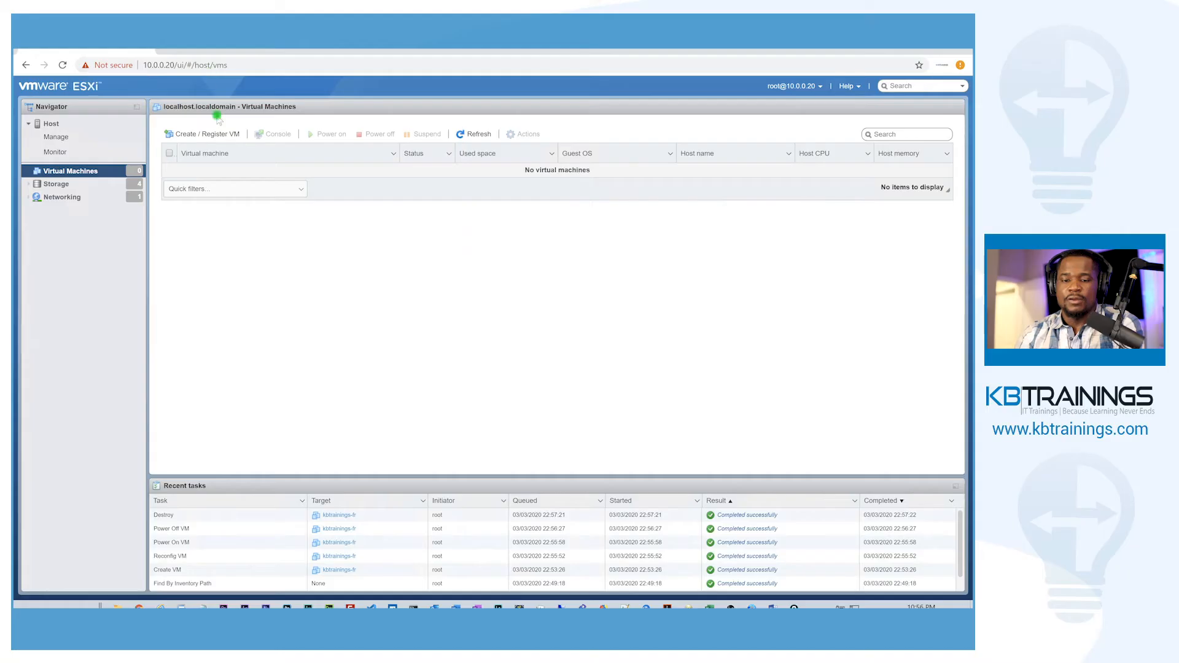
- Start creating a new virtual machine and name it kbtrainings-fr
click(209, 134)
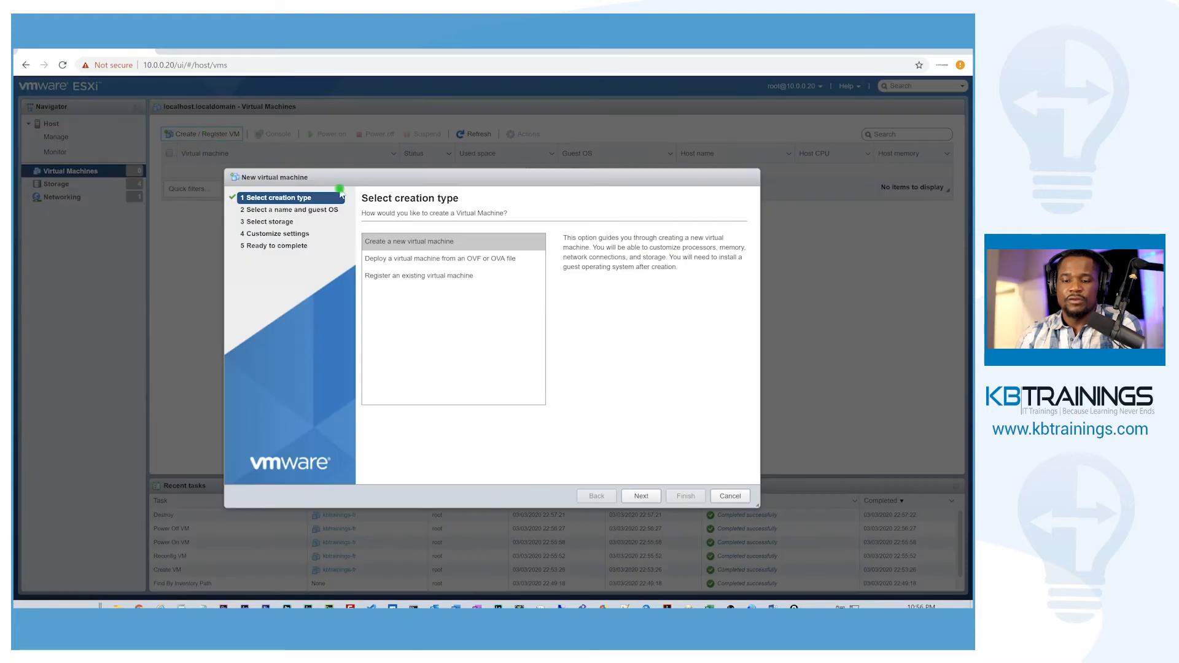
click(641, 495)
click(450, 252)
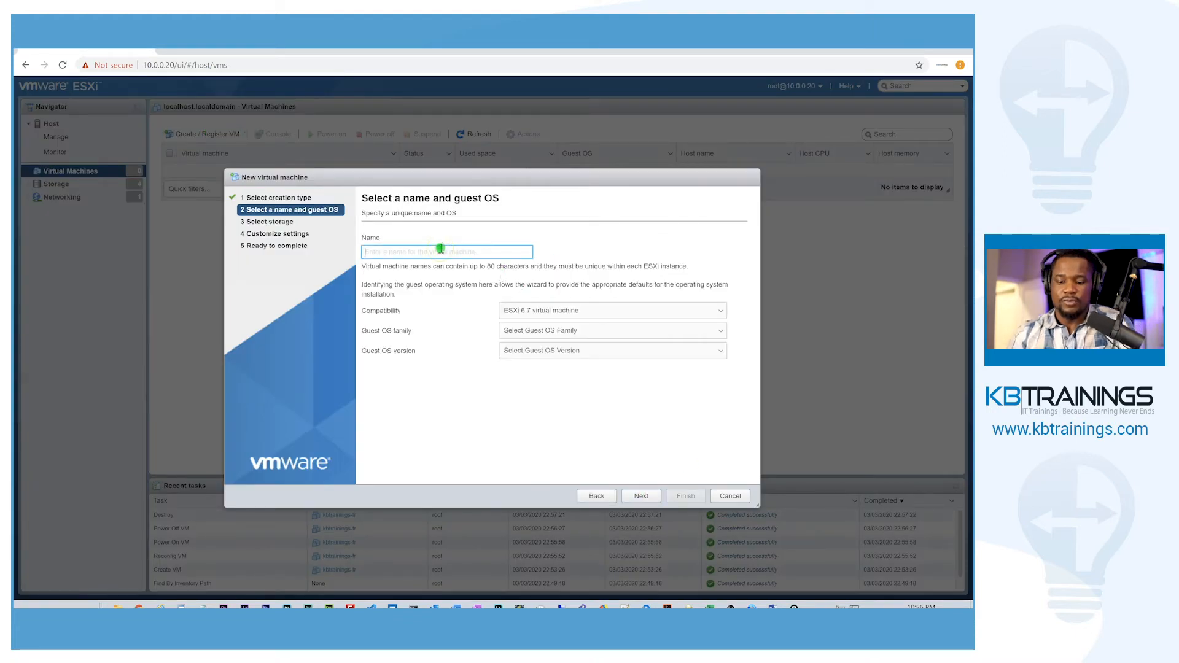
text(kbtrain)
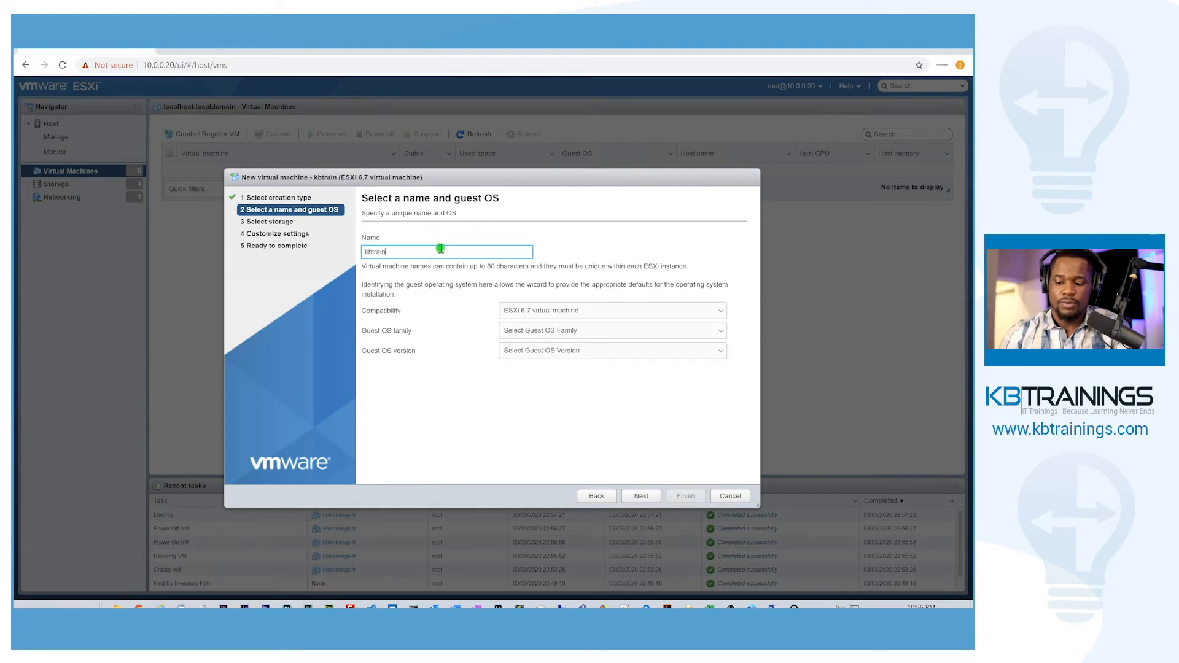
text(ings-fr)
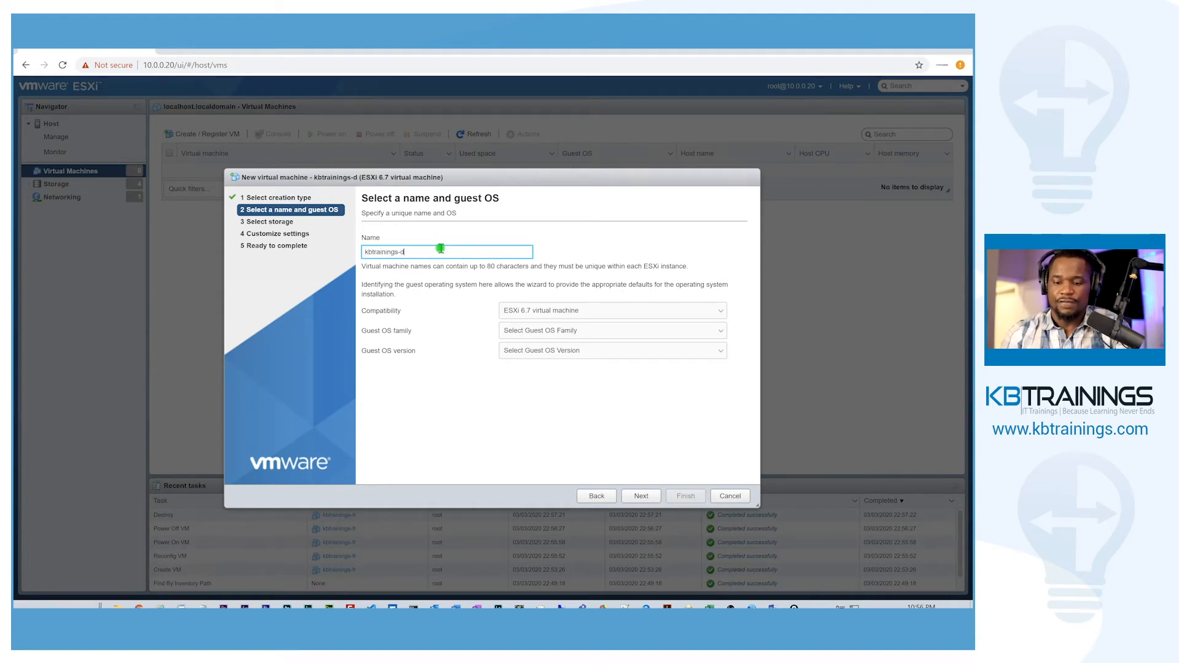
- Set the guest OS family to Windows and the guest OS version to Microsoft Windows 10 (64-bit)
click(524, 330)
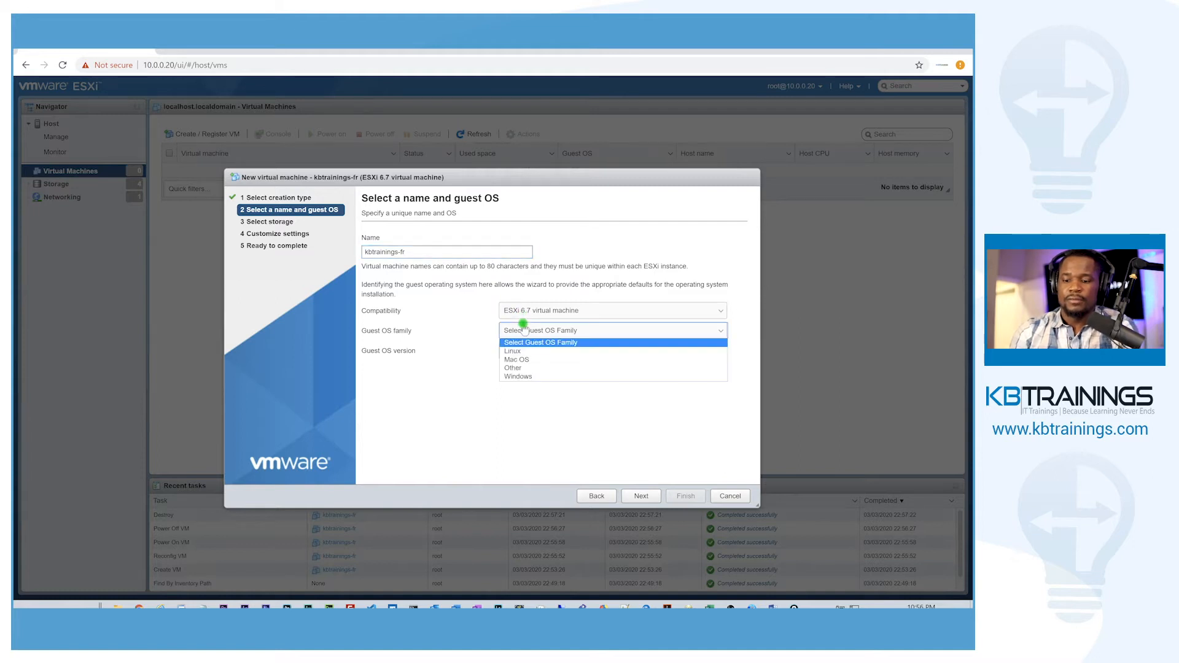
click(520, 369)
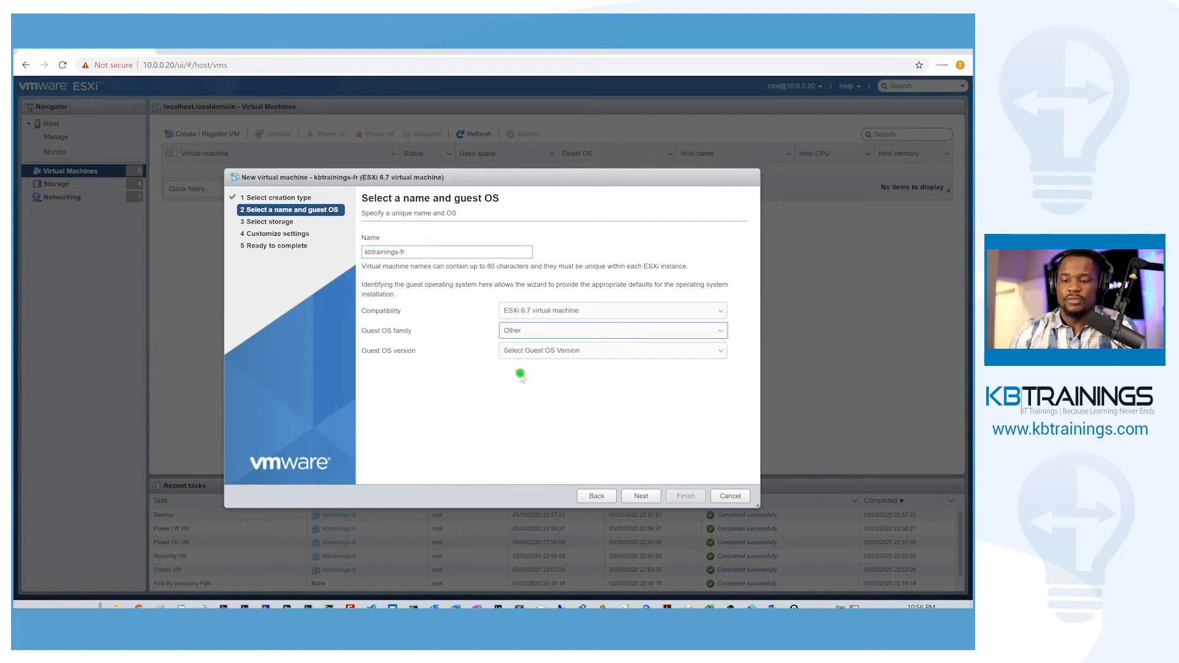
click(520, 331)
click(528, 374)
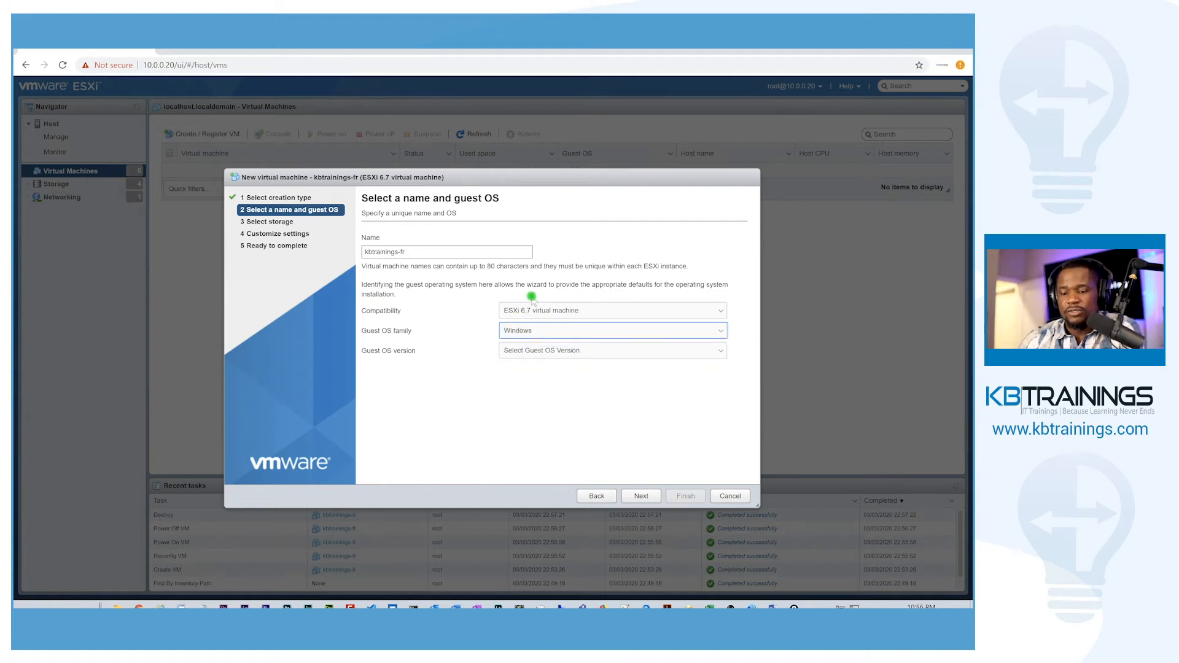
click(523, 350)
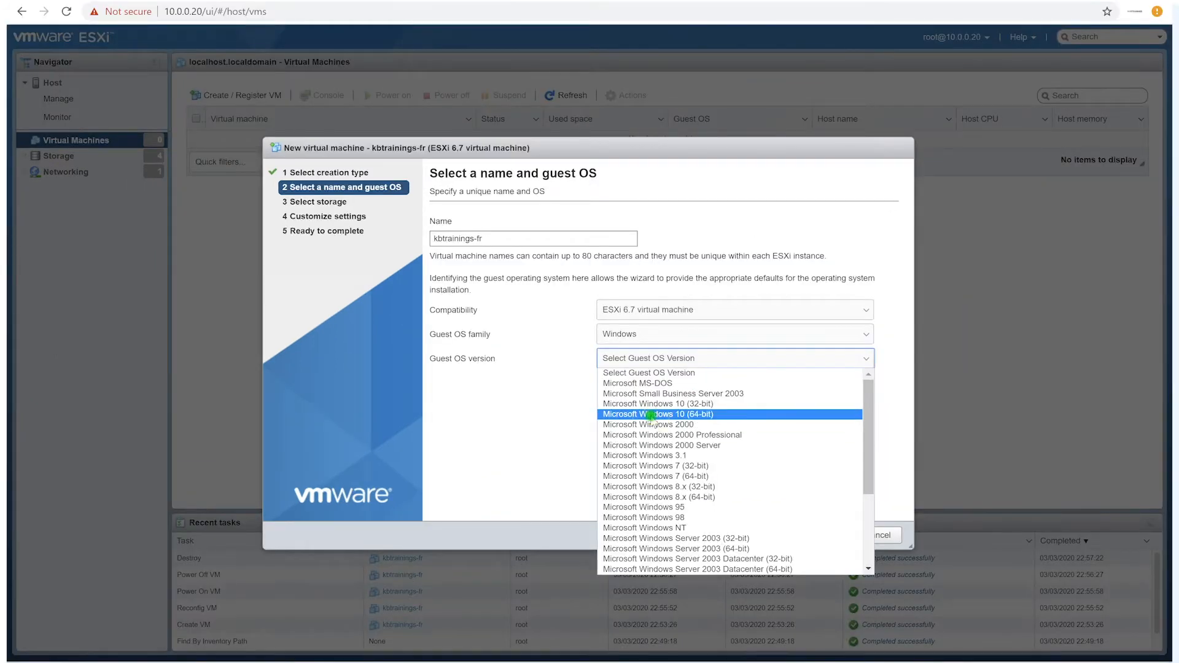
click(651, 415)
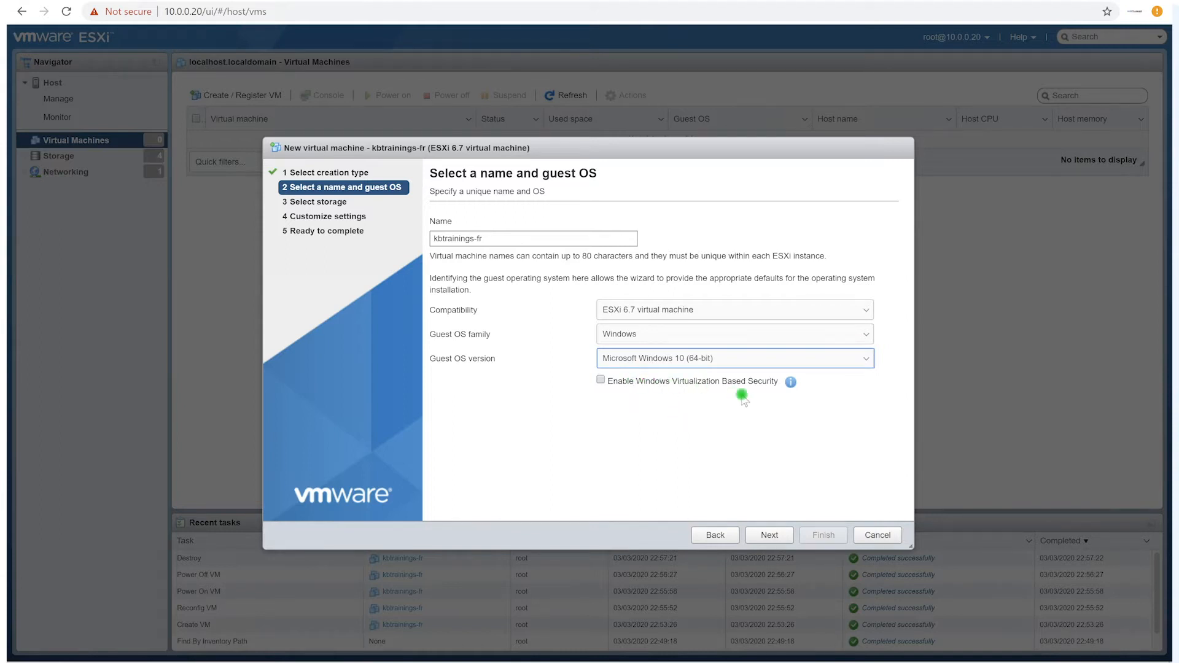
click(769, 536)
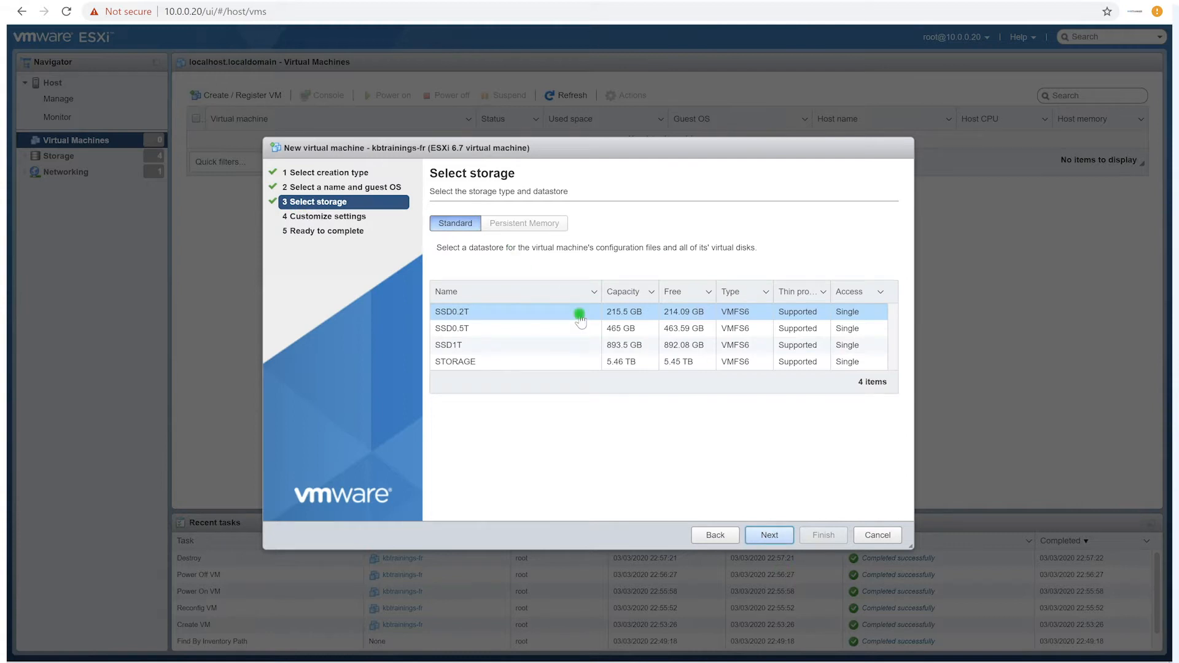
- Choose the SSD1T datastore for the virtual machine and set its CPU count to 4
click(584, 345)
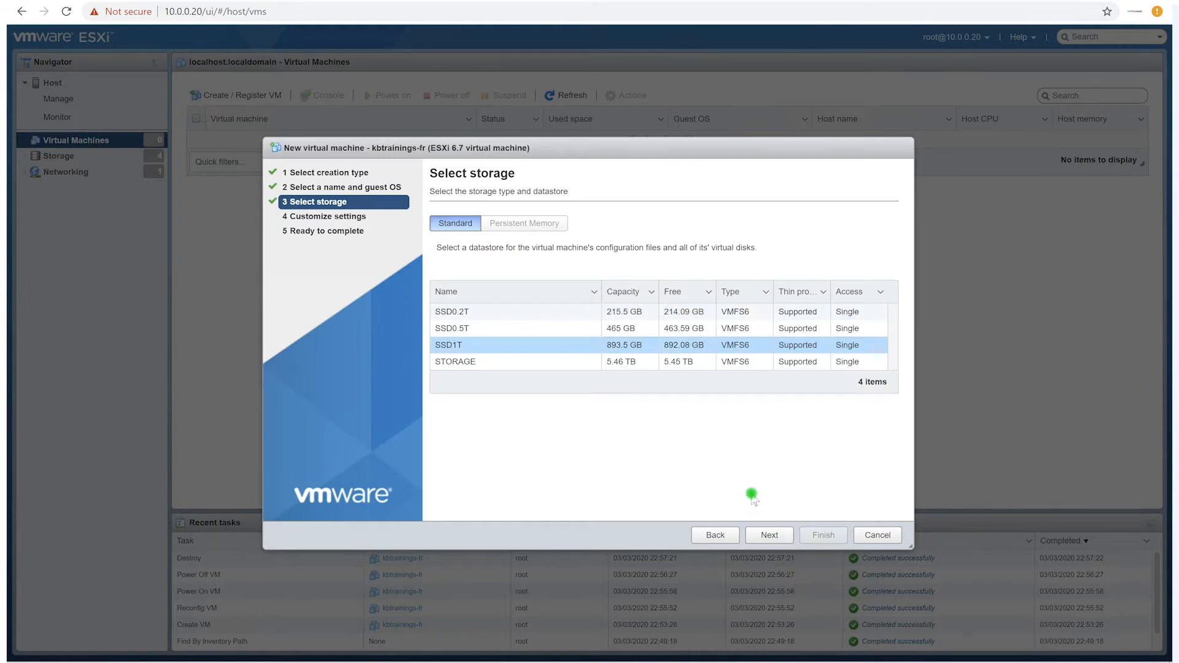
click(770, 535)
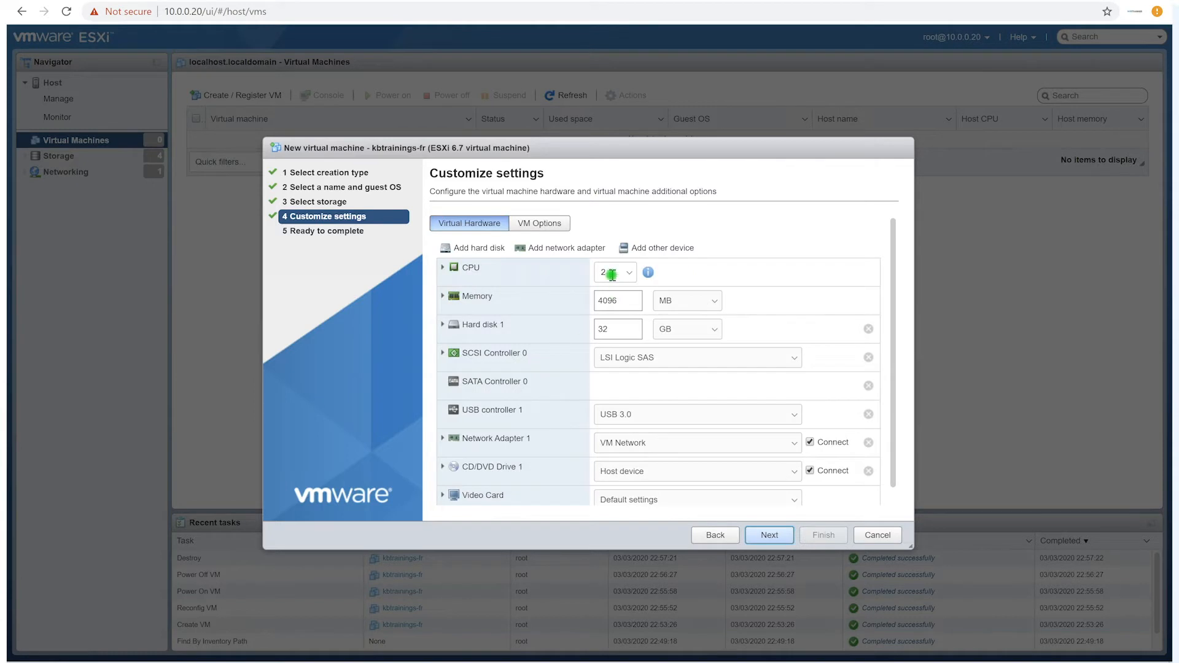
click(625, 274)
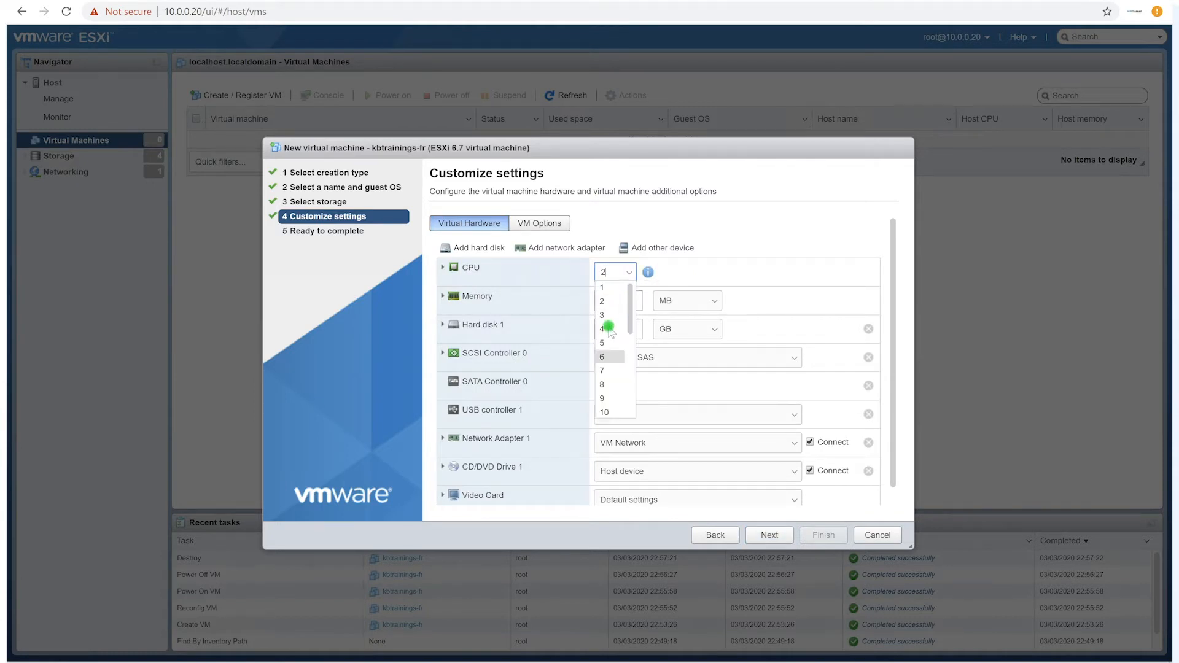
click(609, 327)
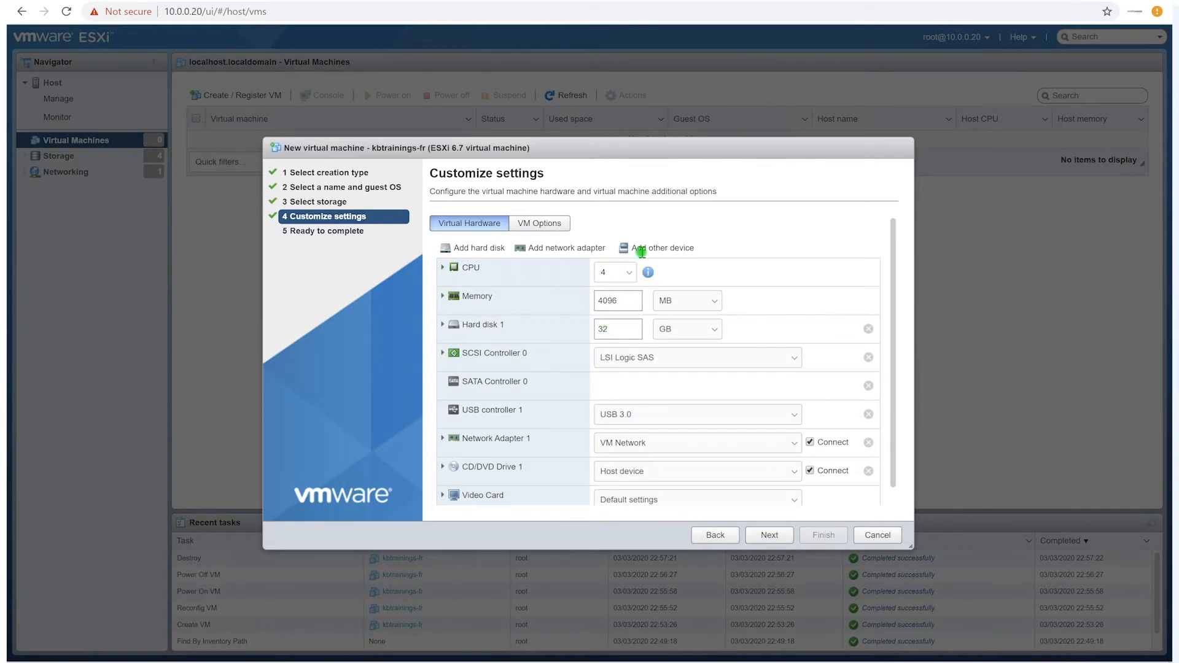
- Set the virtual machine's memory to 12 GB
click(443, 269)
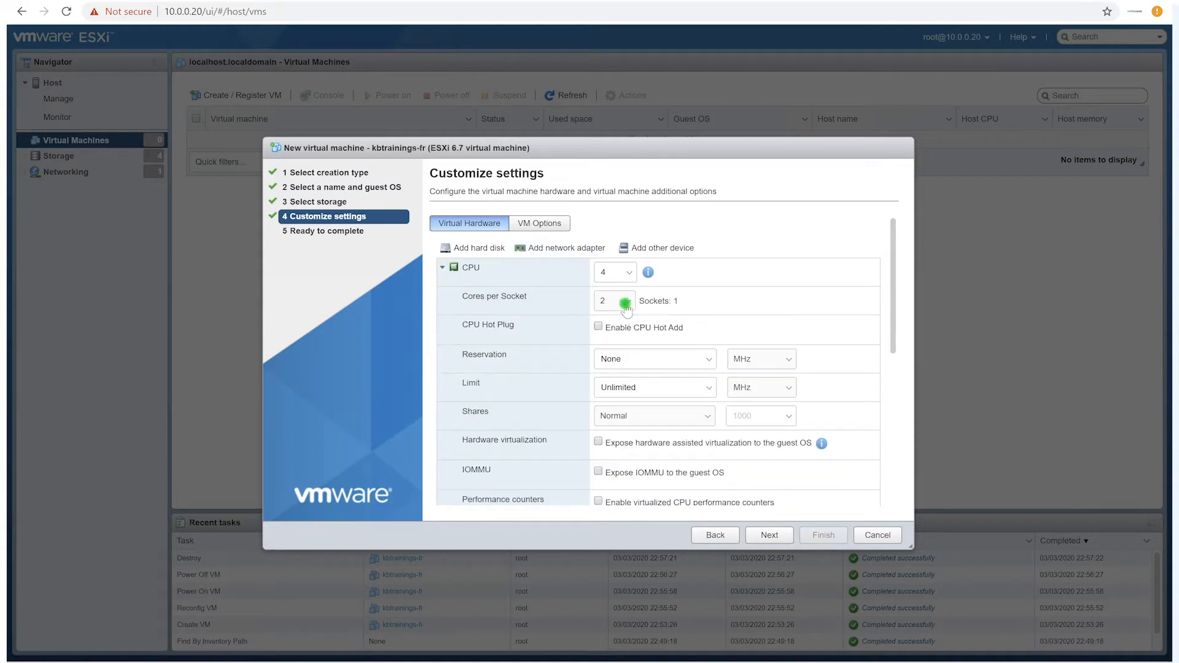
click(442, 267)
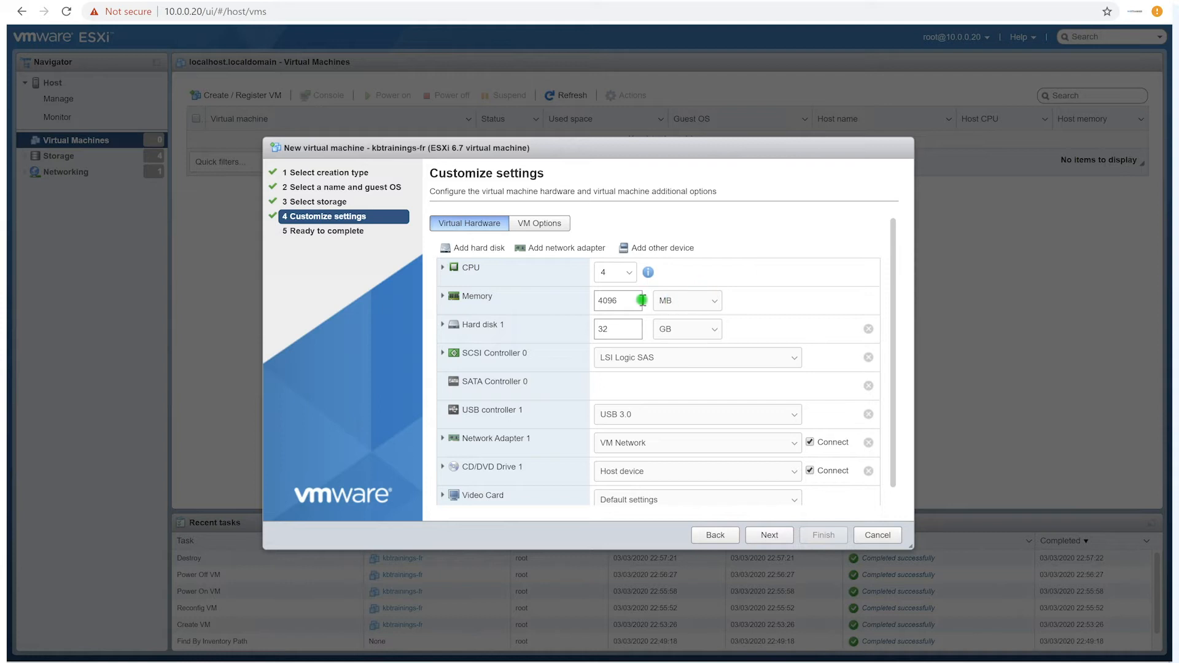
double_click(620, 301)
click(700, 301)
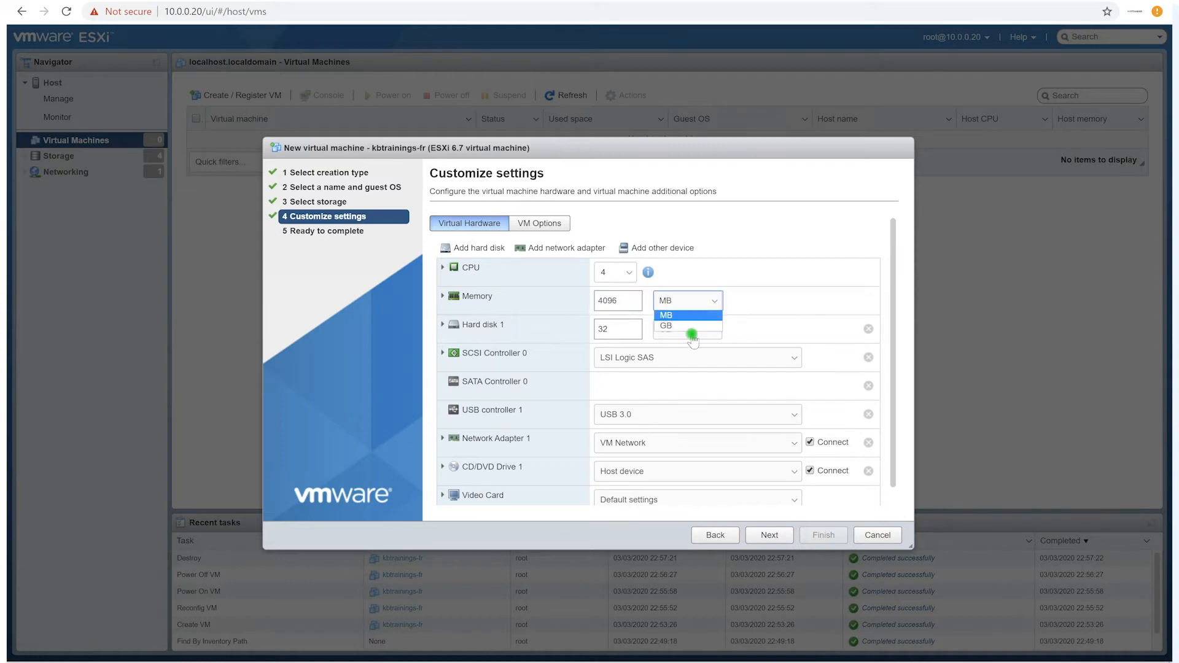
click(691, 327)
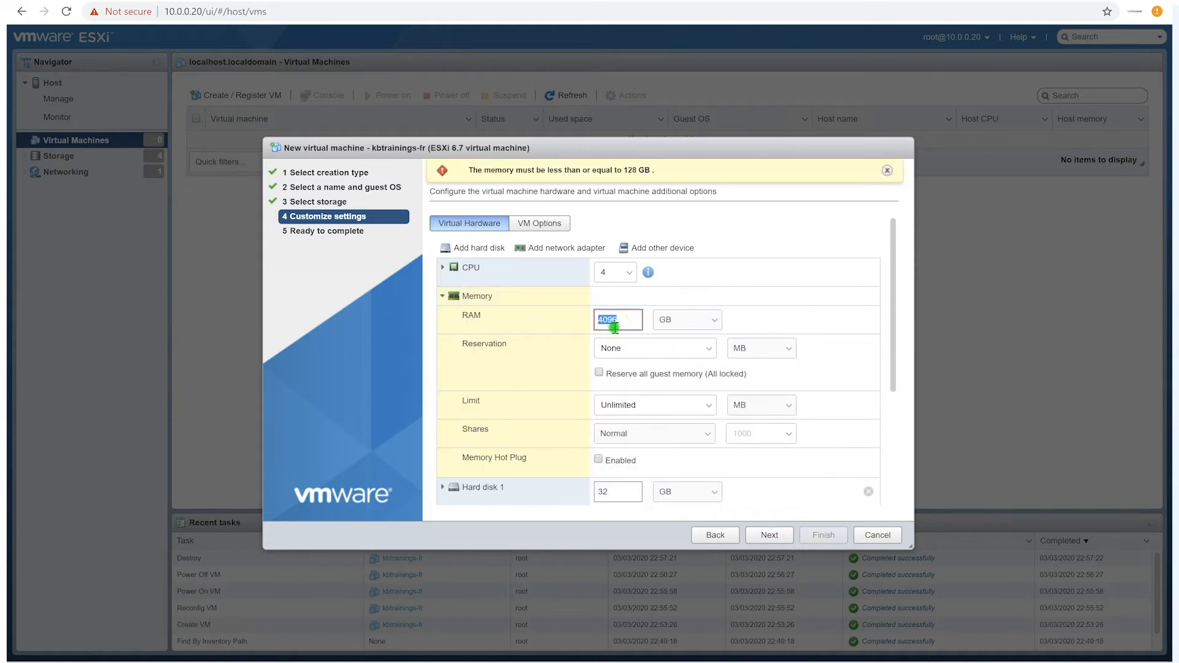
text(12)
click(764, 289)
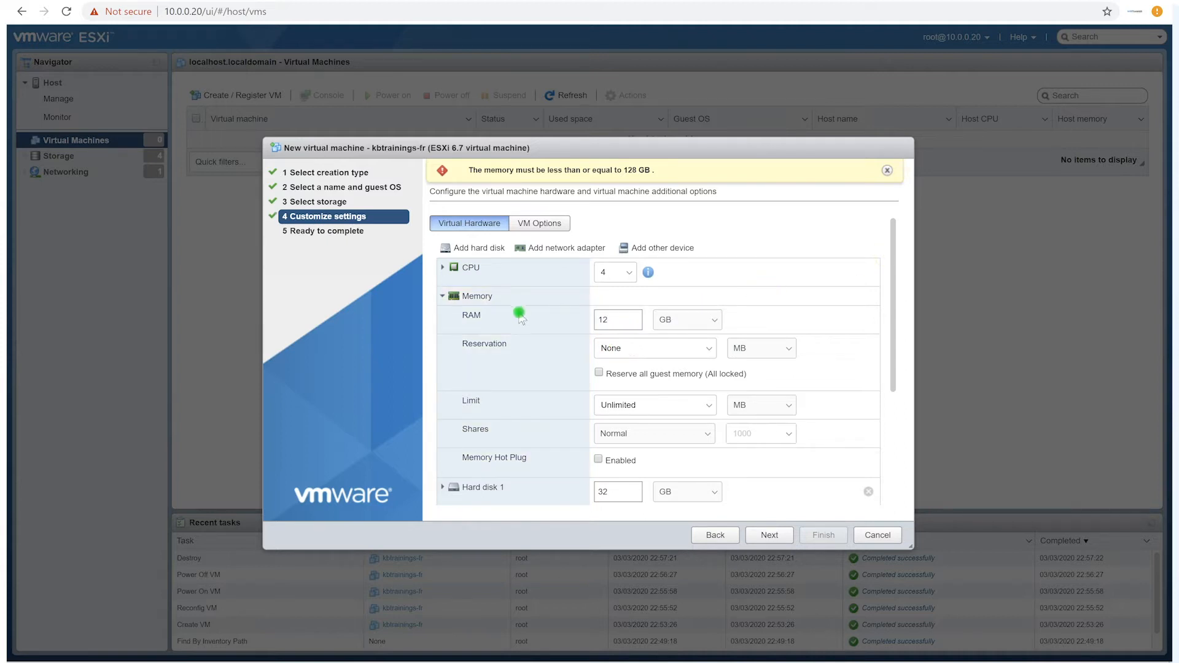
click(442, 297)
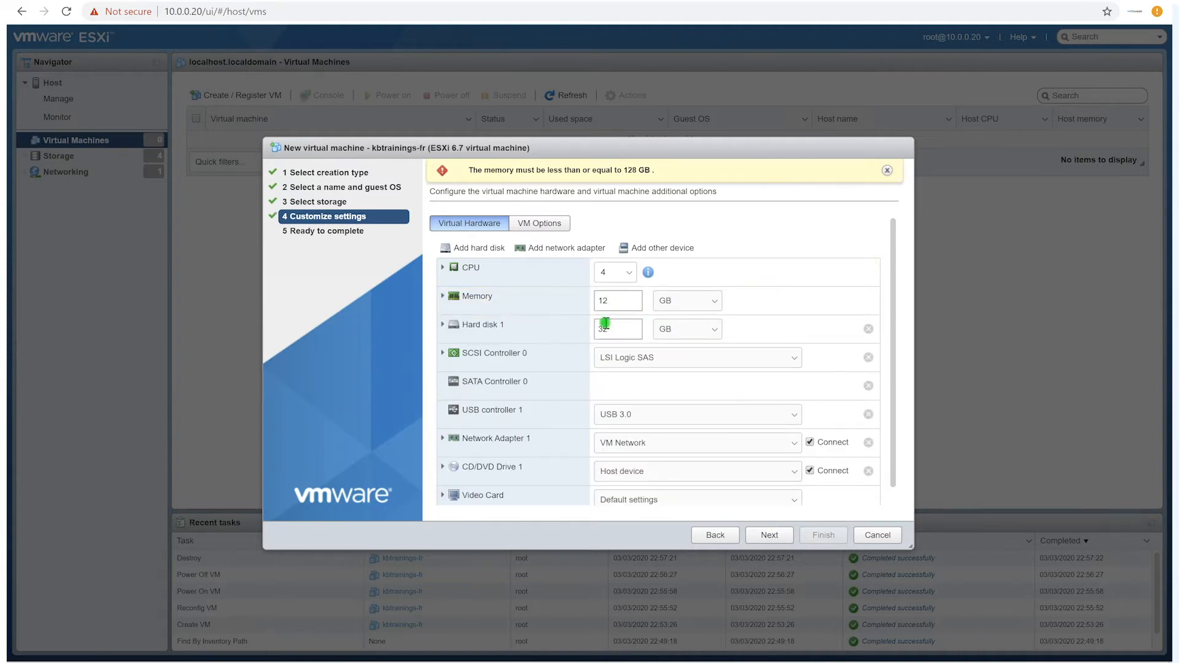
- Set Hard disk 1 to 100 GB with thick provisioned, lazily zeroed disk provisioning
click(442, 324)
double_click(615, 328)
text(100)
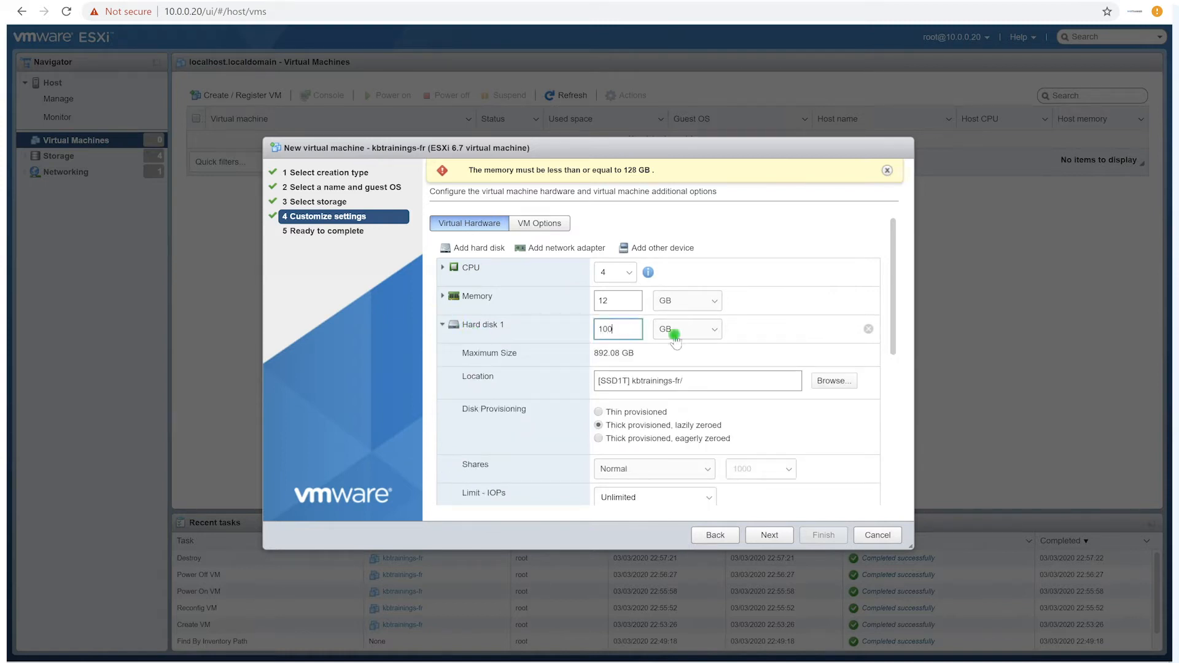
click(759, 329)
scroll(756, 329, down, 1)
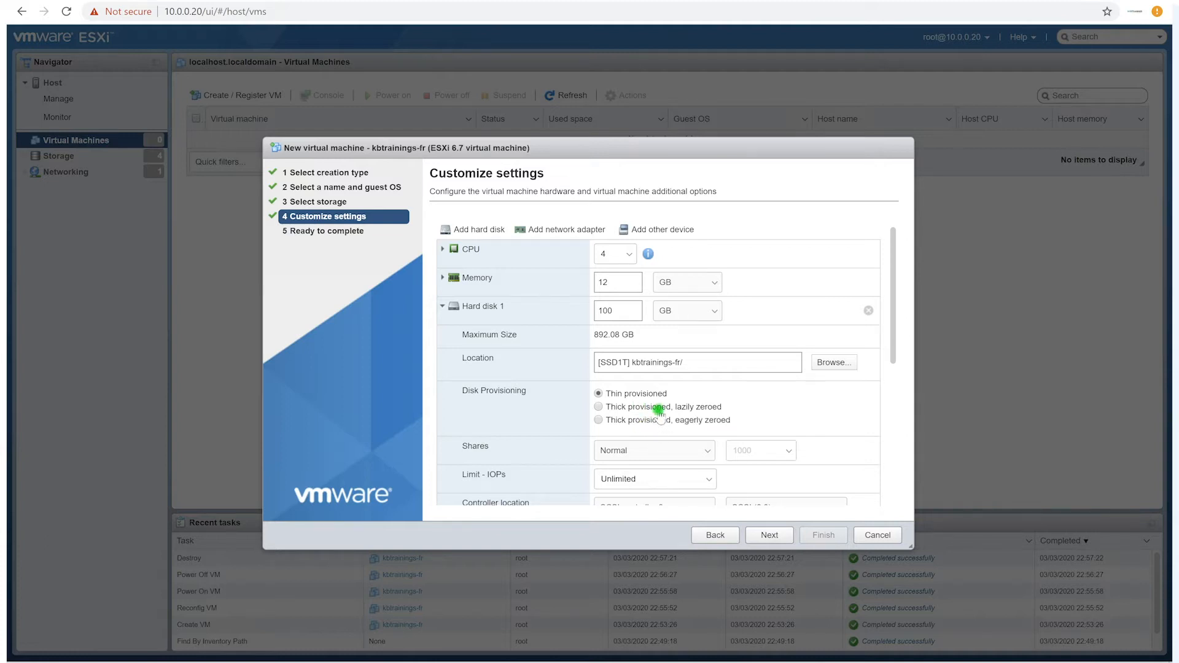
click(597, 407)
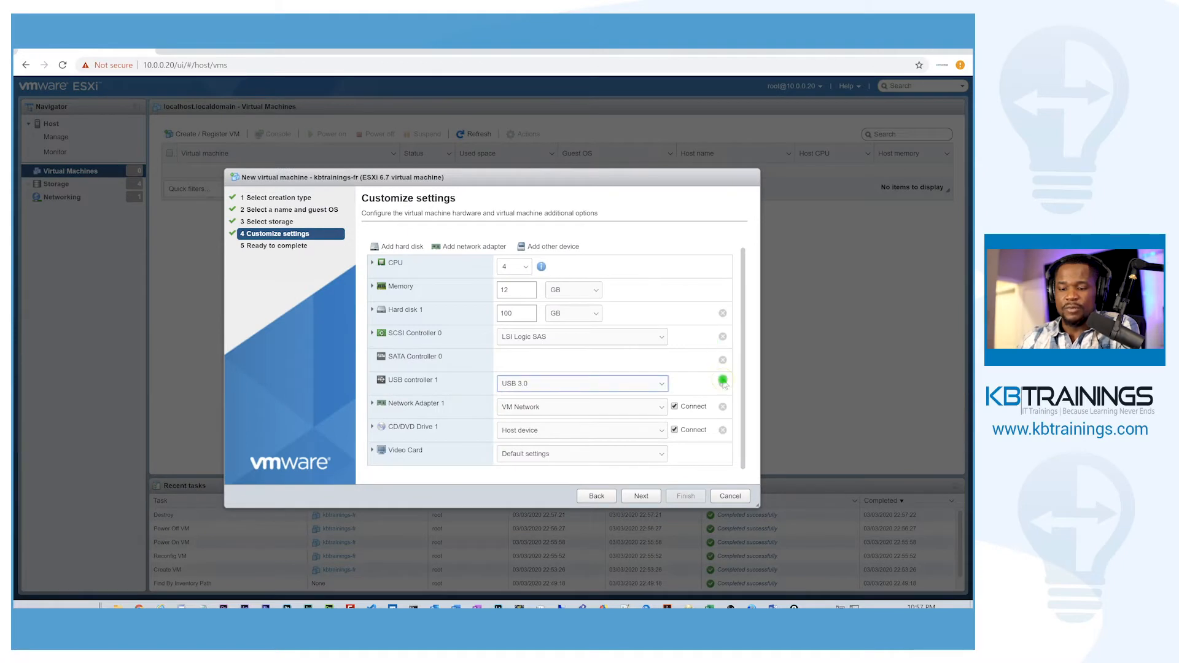
- Back CD/DVD Drive 1 with the Win10_Image_Francais_x64.iso file from the ISOs folder on the STORAGE datastore
click(577, 431)
click(577, 433)
click(547, 430)
click(531, 452)
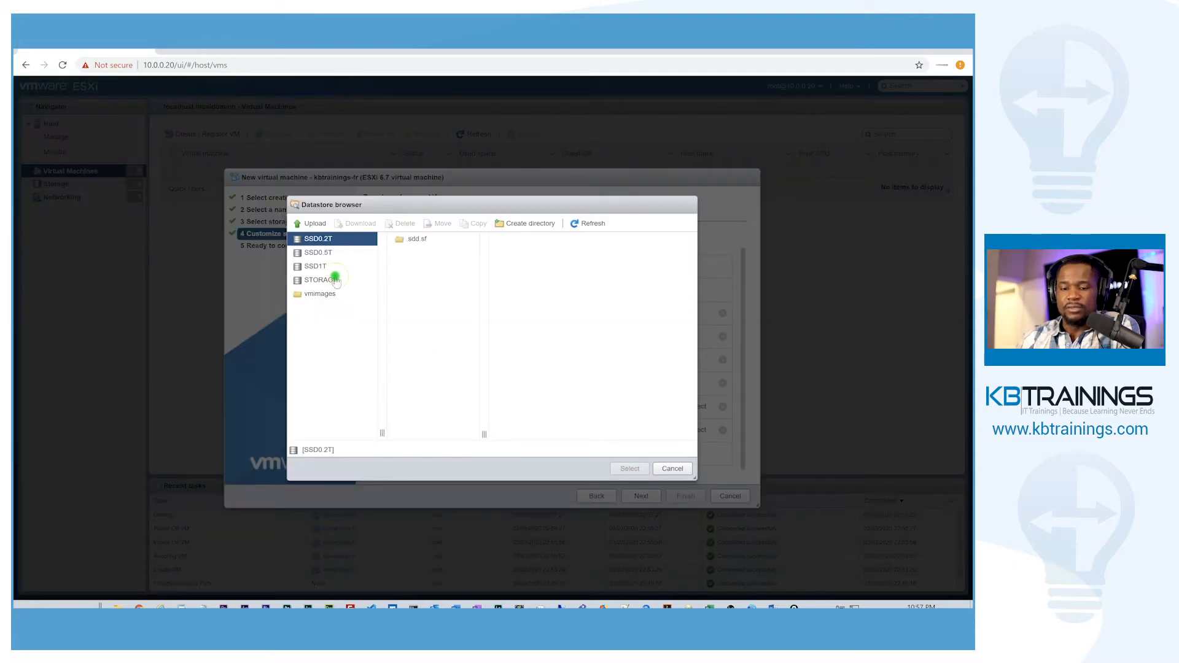
click(335, 281)
click(410, 241)
click(415, 253)
click(531, 239)
click(629, 469)
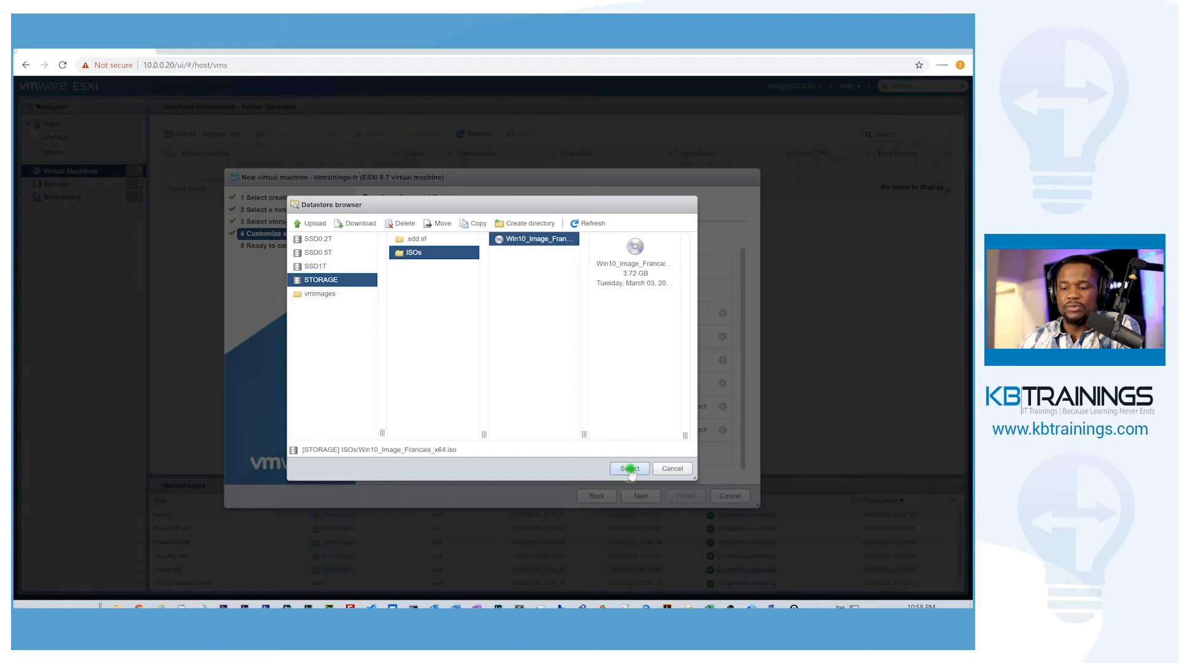
- Review the summary of the virtual machine settings and finish creating the machine
click(642, 499)
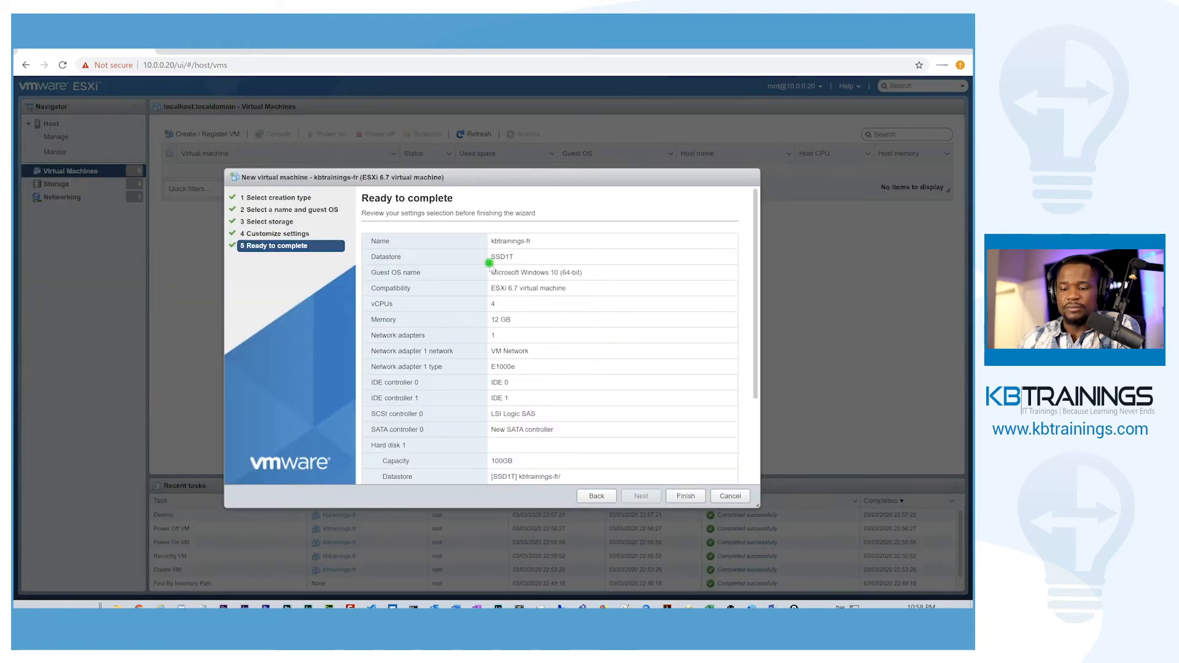
scroll(489, 265, down, 3)
scroll(489, 265, up, 3)
scroll(489, 265, down, 3)
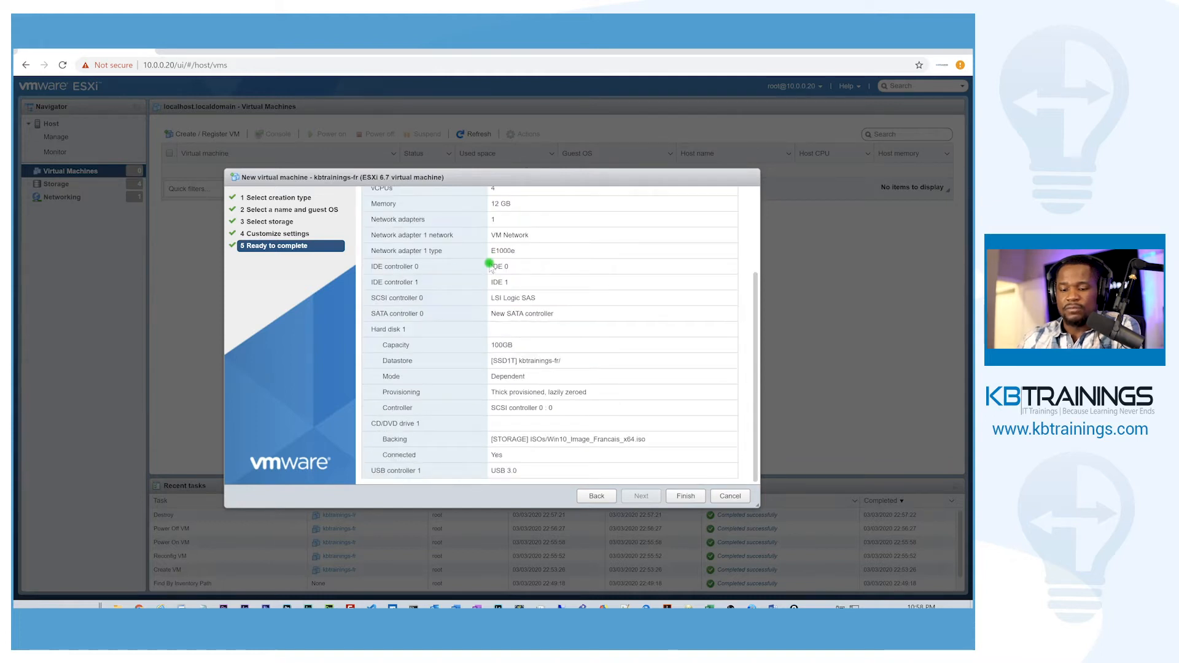
scroll(489, 265, up, 3)
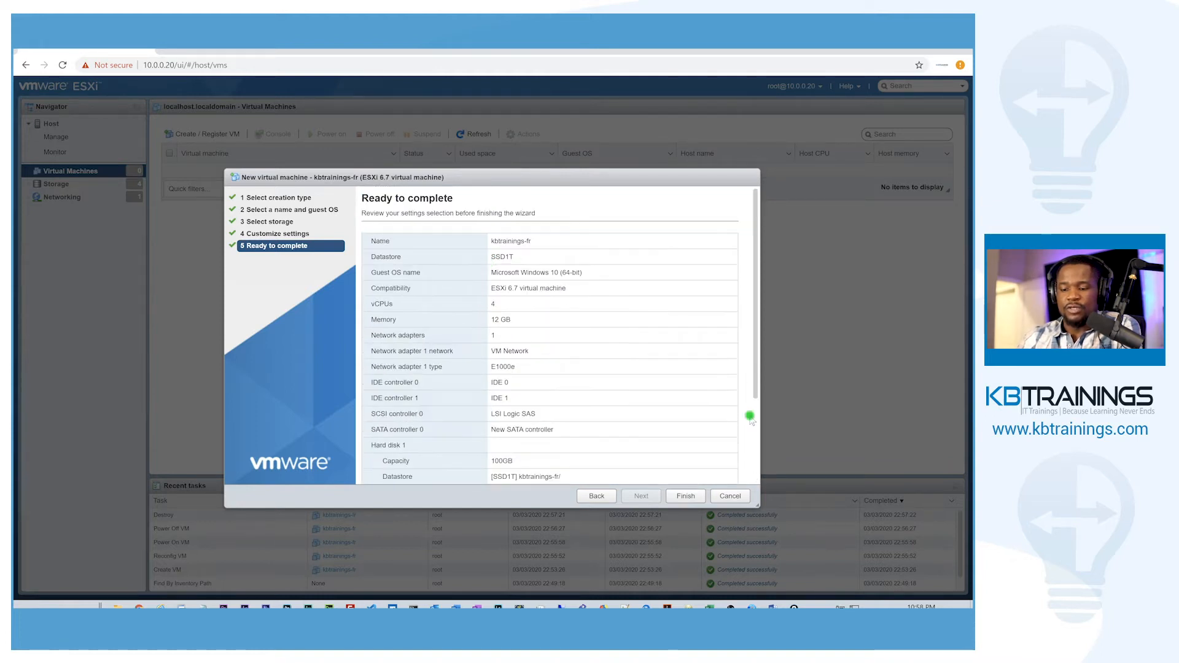
click(686, 496)
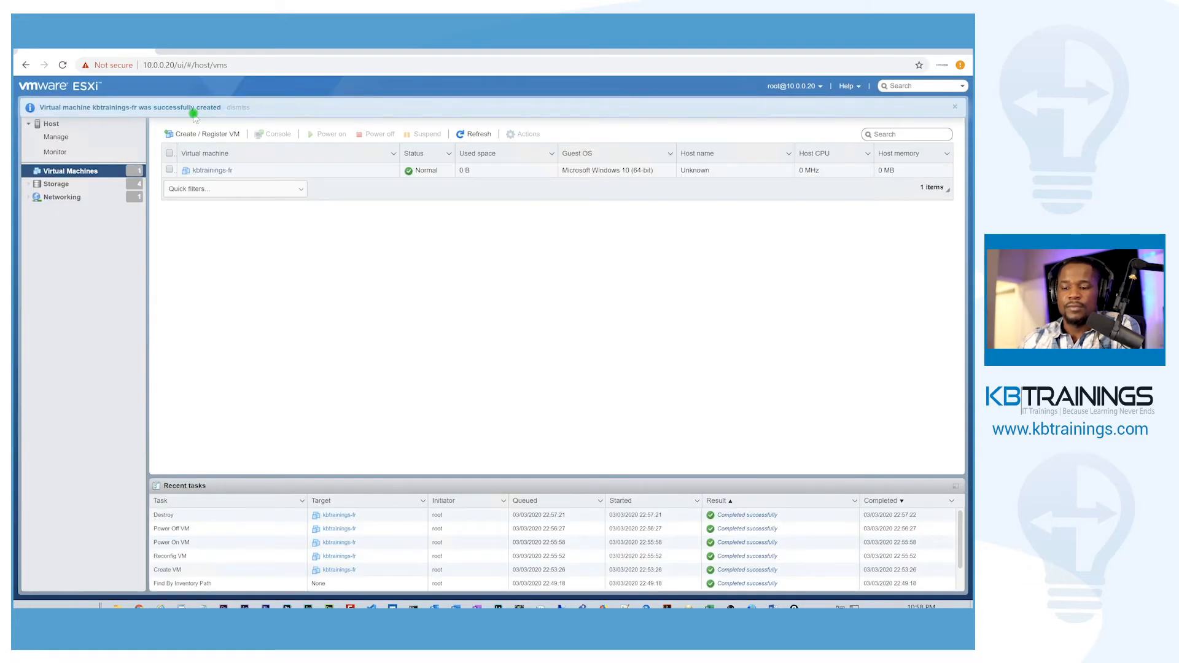
- Power on the kbtrainings-fr virtual machine and boot it from the disc image in its console
click(217, 172)
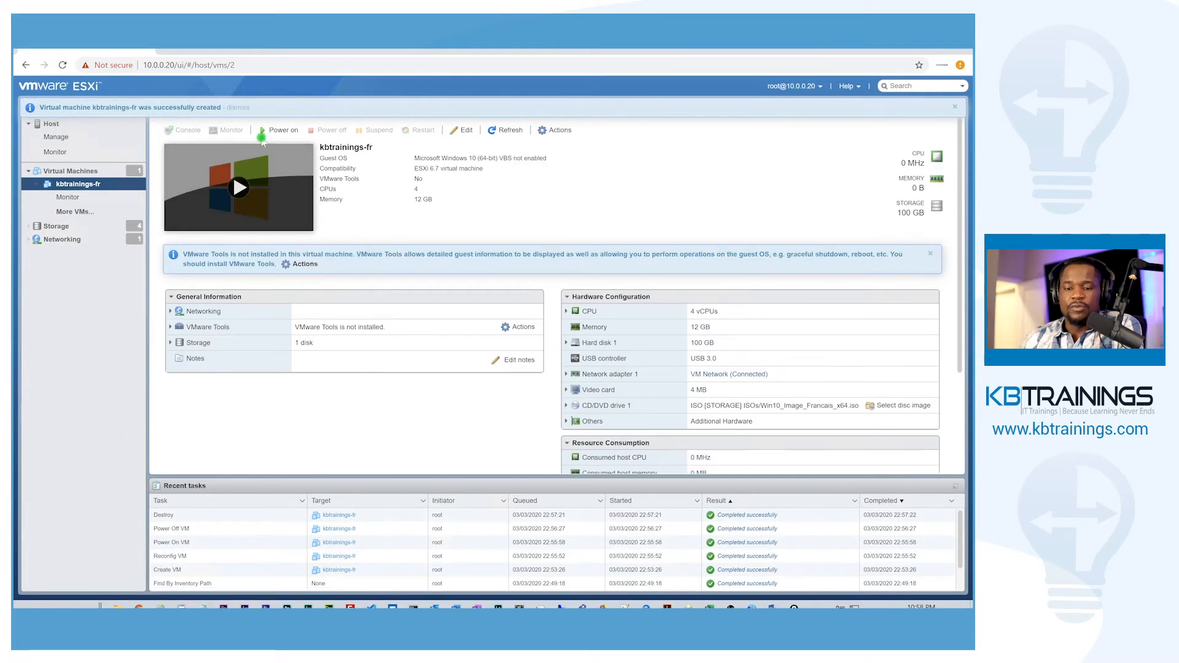
click(292, 132)
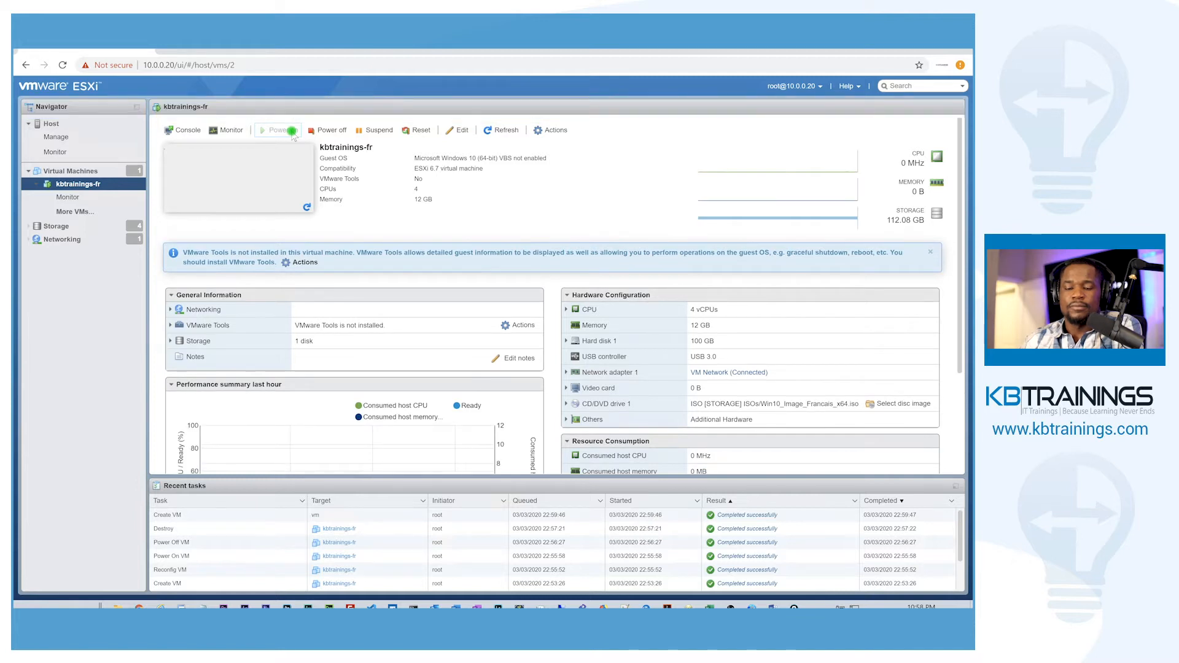
click(274, 179)
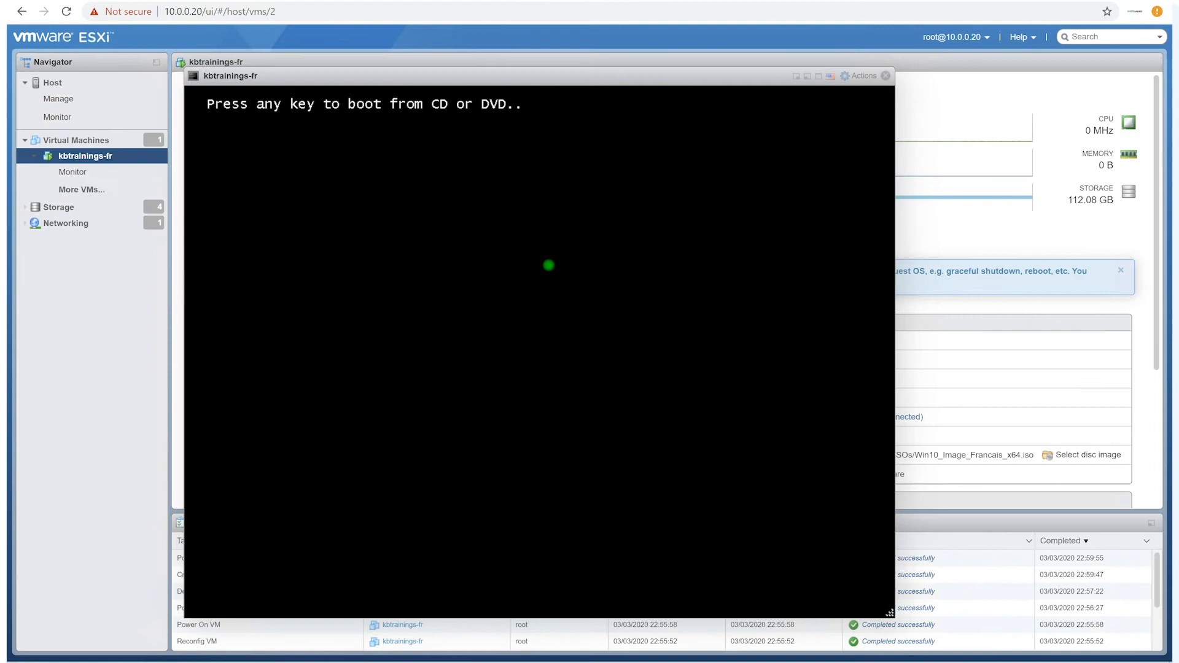
key(Return)
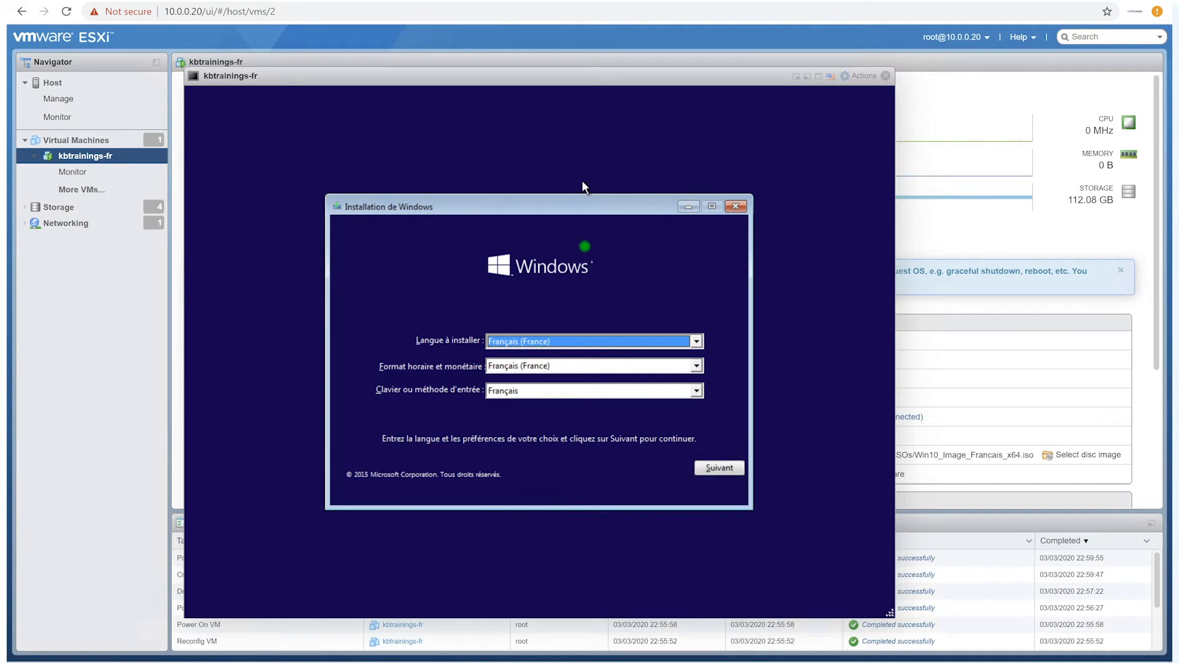
- Keep Français (France) as language and time format and Français as keyboard, and start the Windows installation
click(565, 341)
click(565, 354)
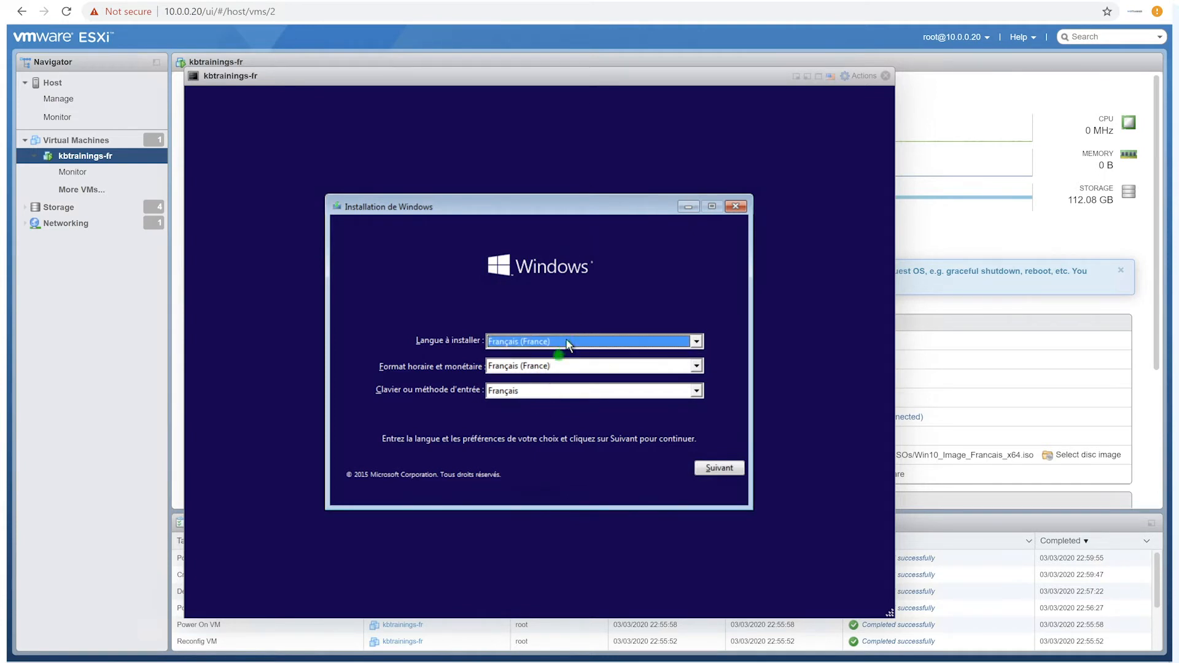
click(544, 367)
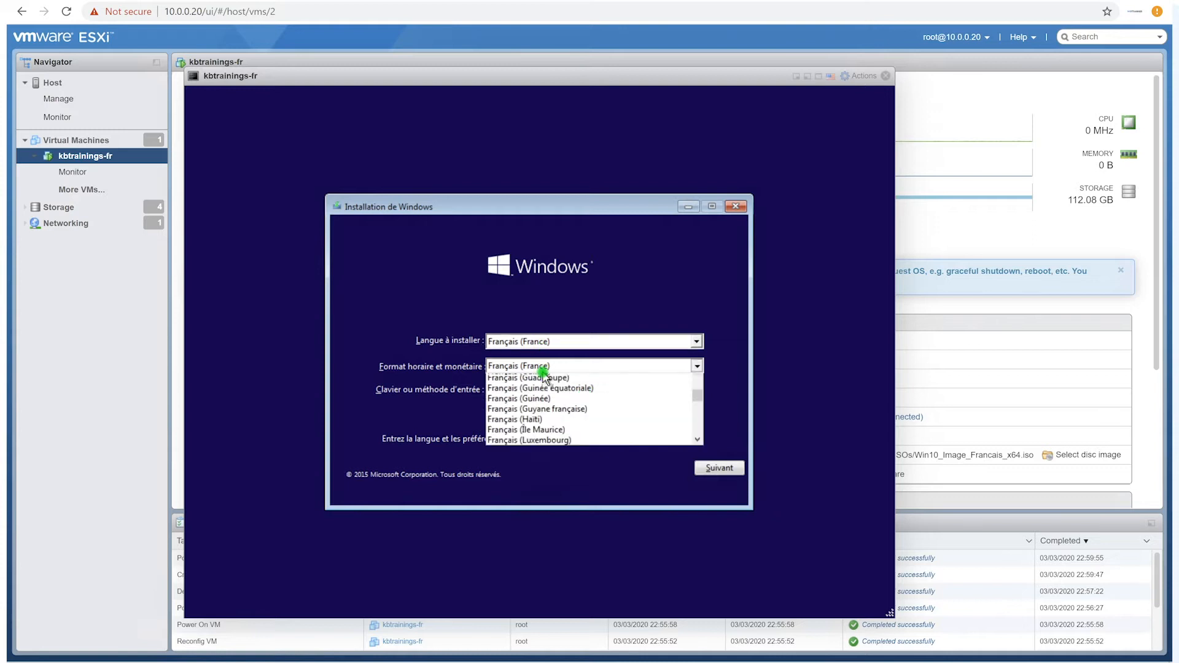
click(542, 374)
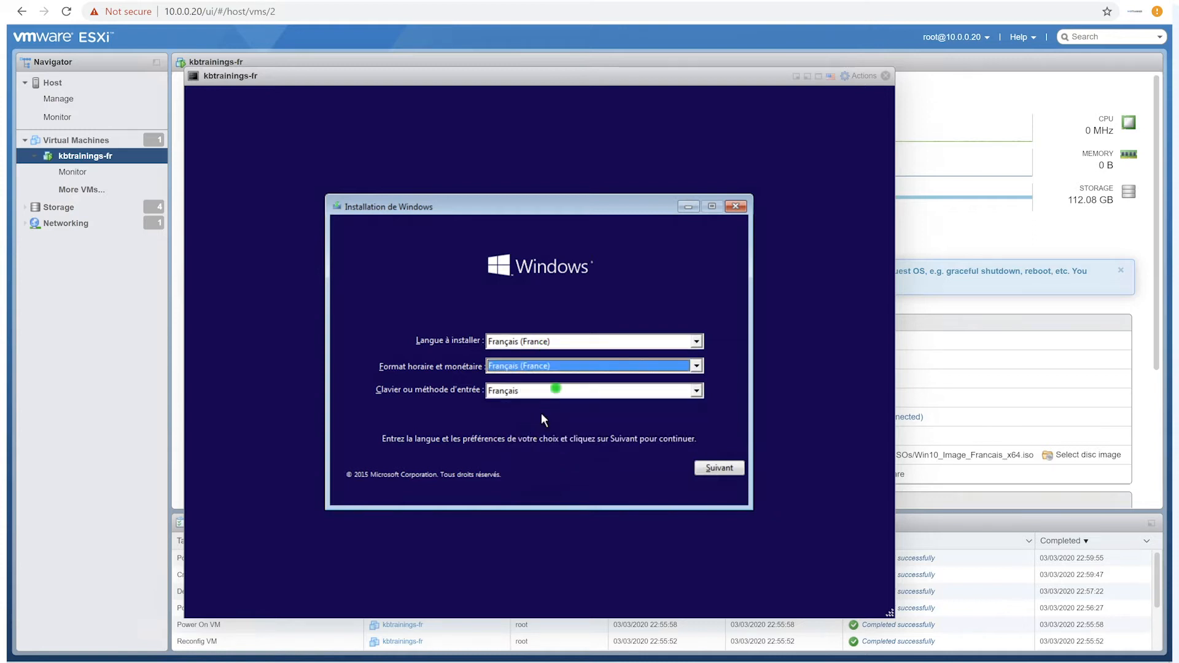
click(557, 391)
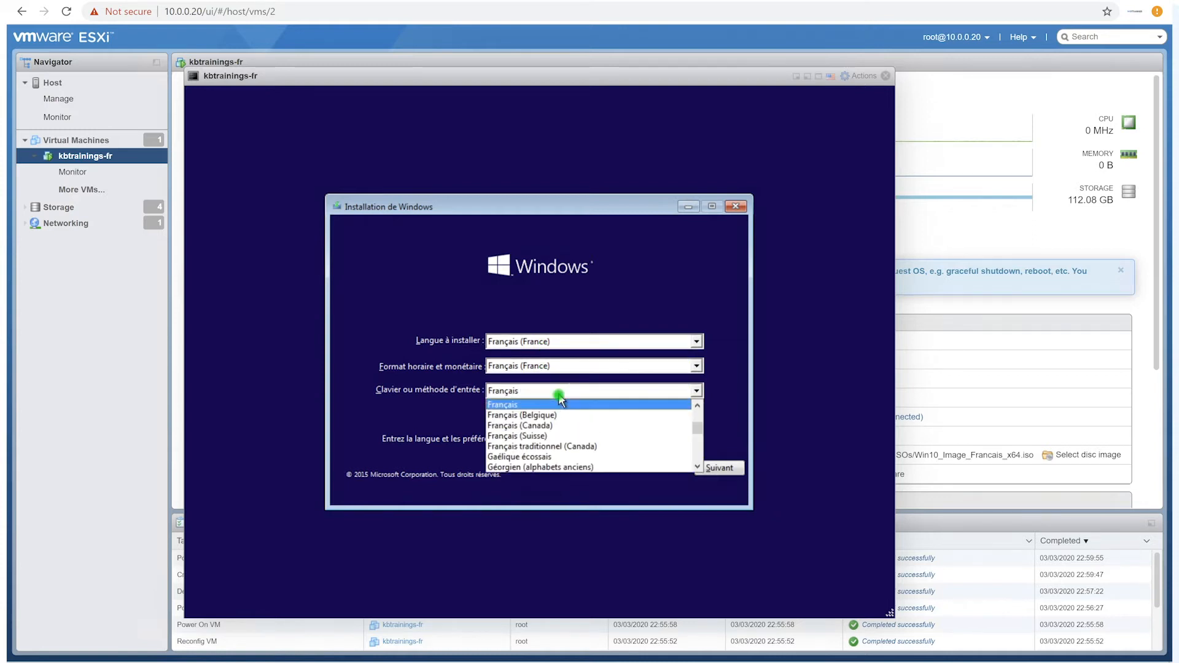
click(559, 396)
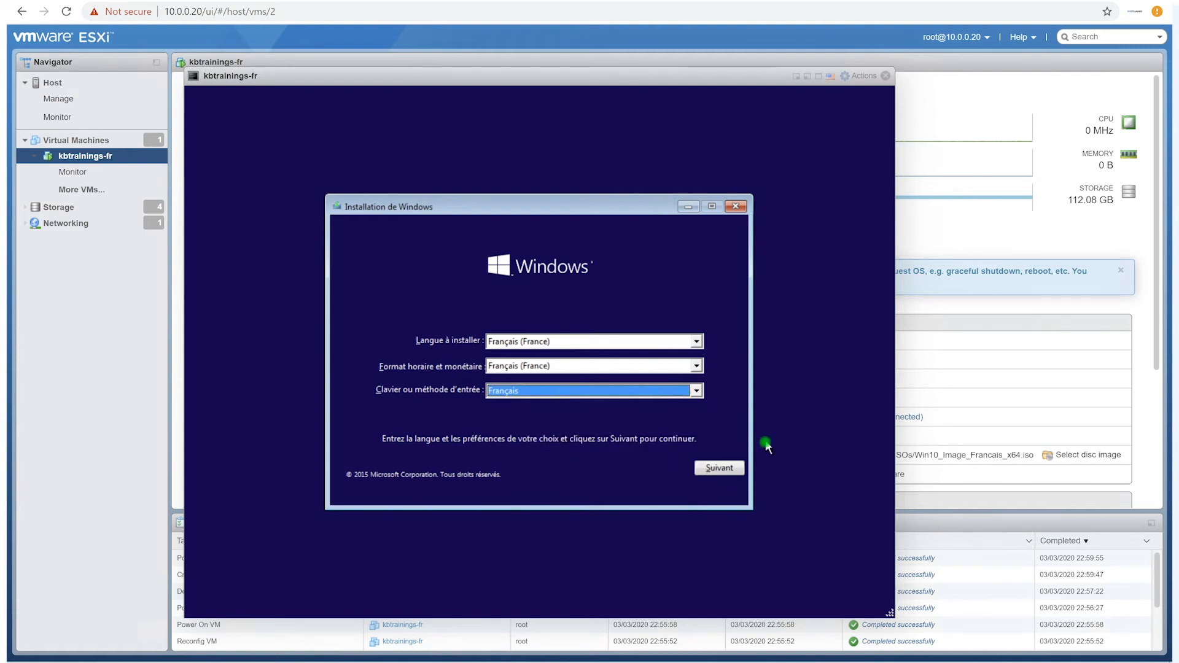
click(718, 470)
click(515, 360)
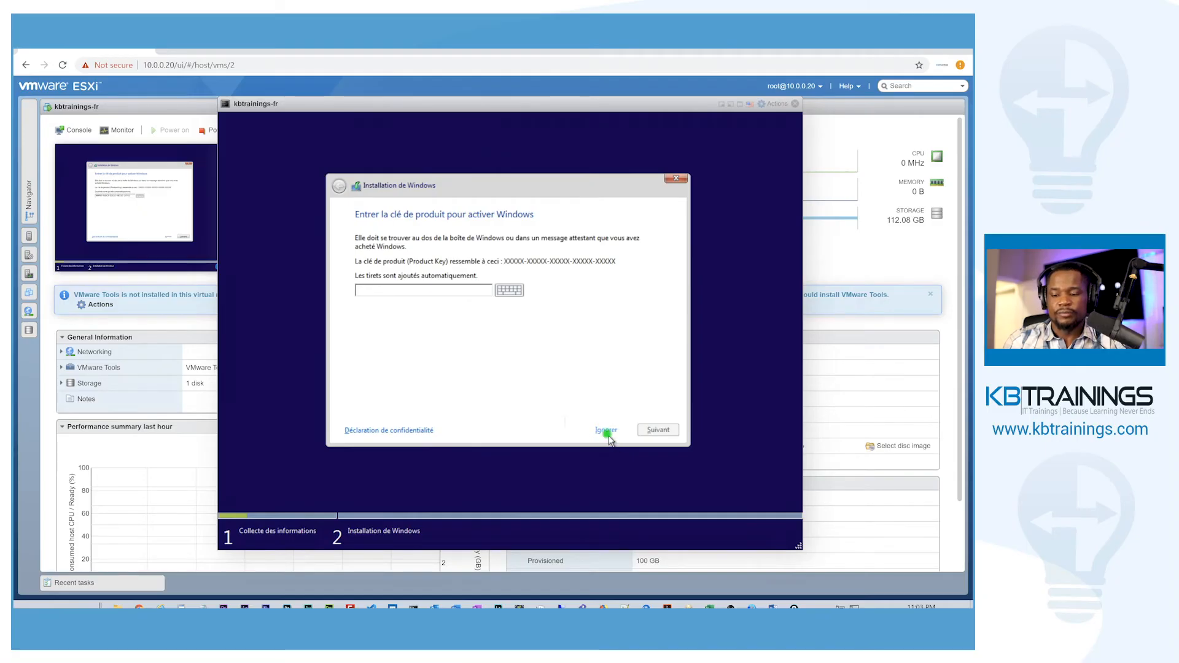
- Skip the product key in Windows Setup and accept the licence terms
click(606, 433)
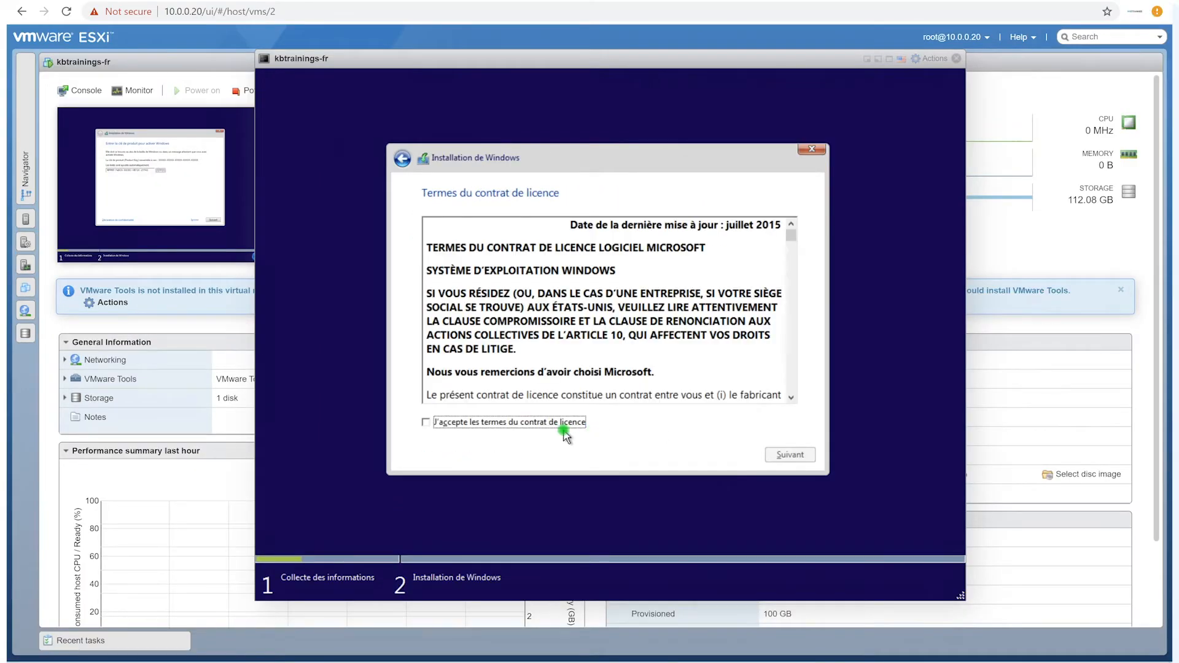
scroll(626, 253, down, 15)
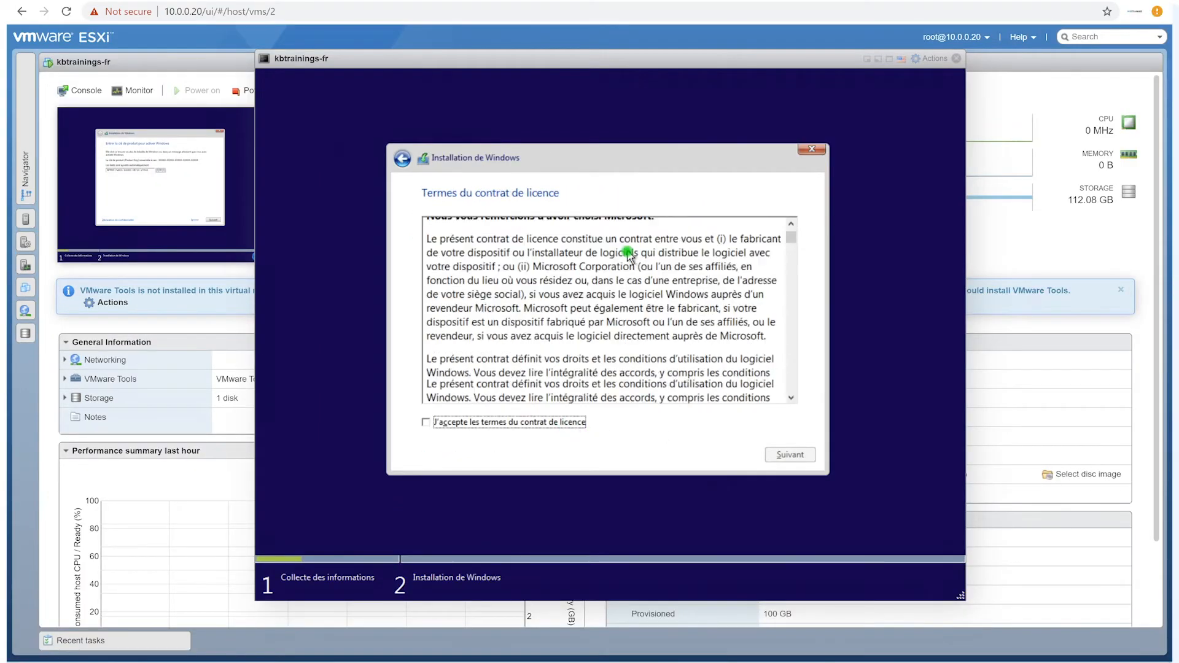
scroll(626, 253, down, 15)
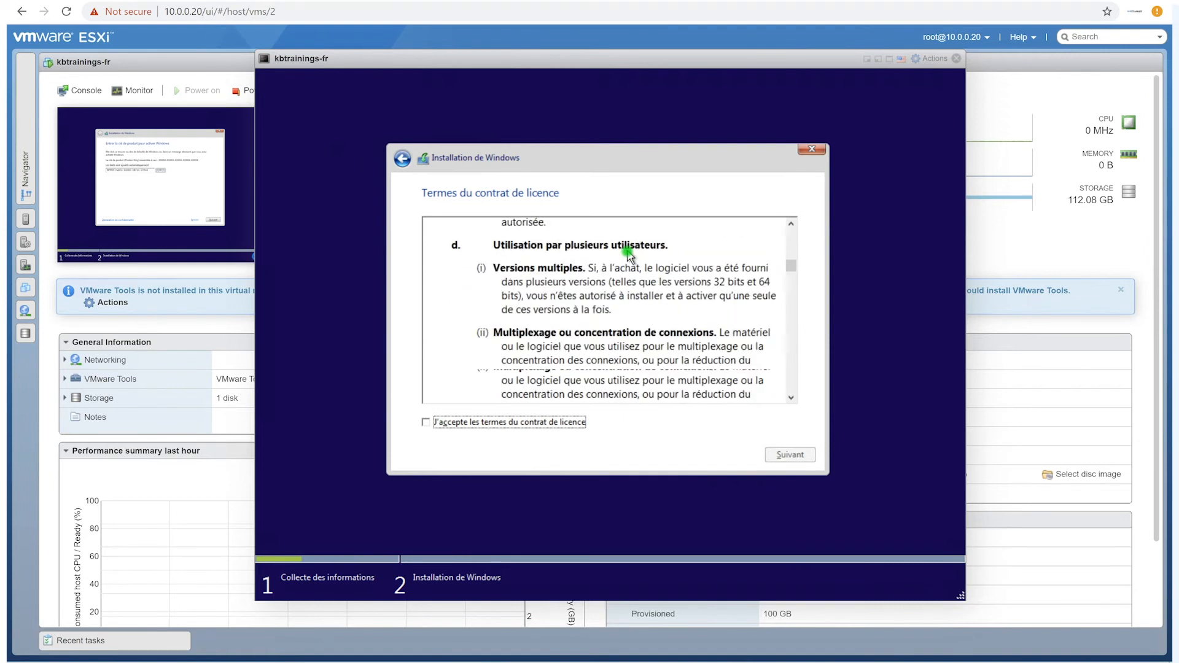
scroll(451, 388, down, 15)
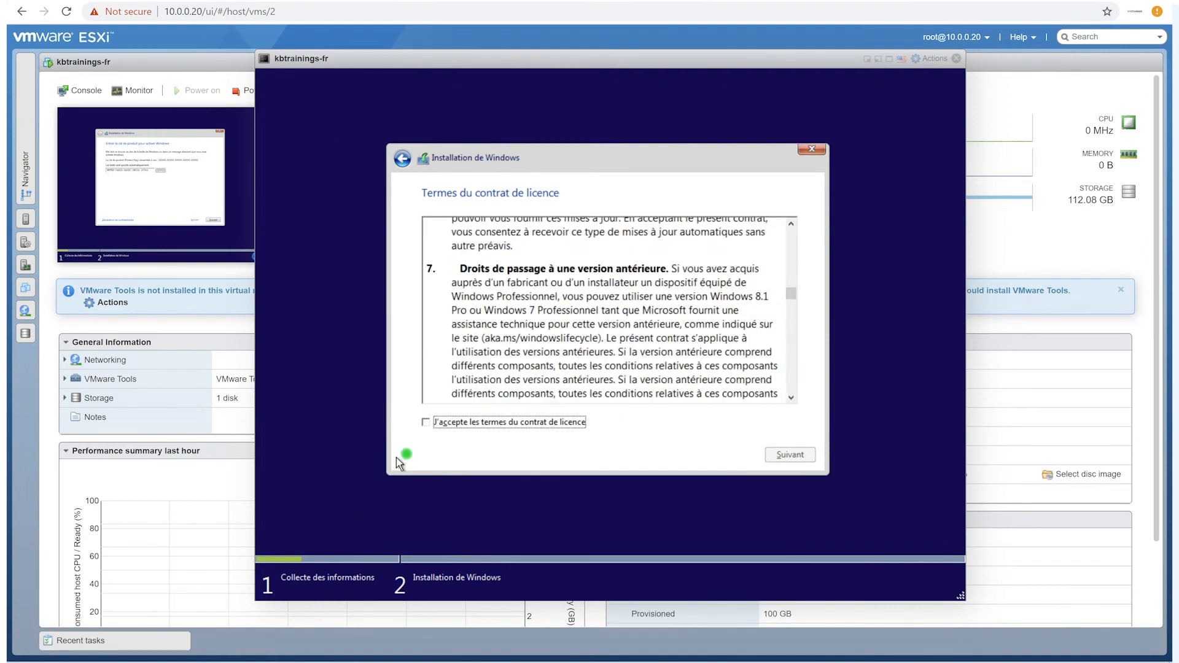
click(425, 422)
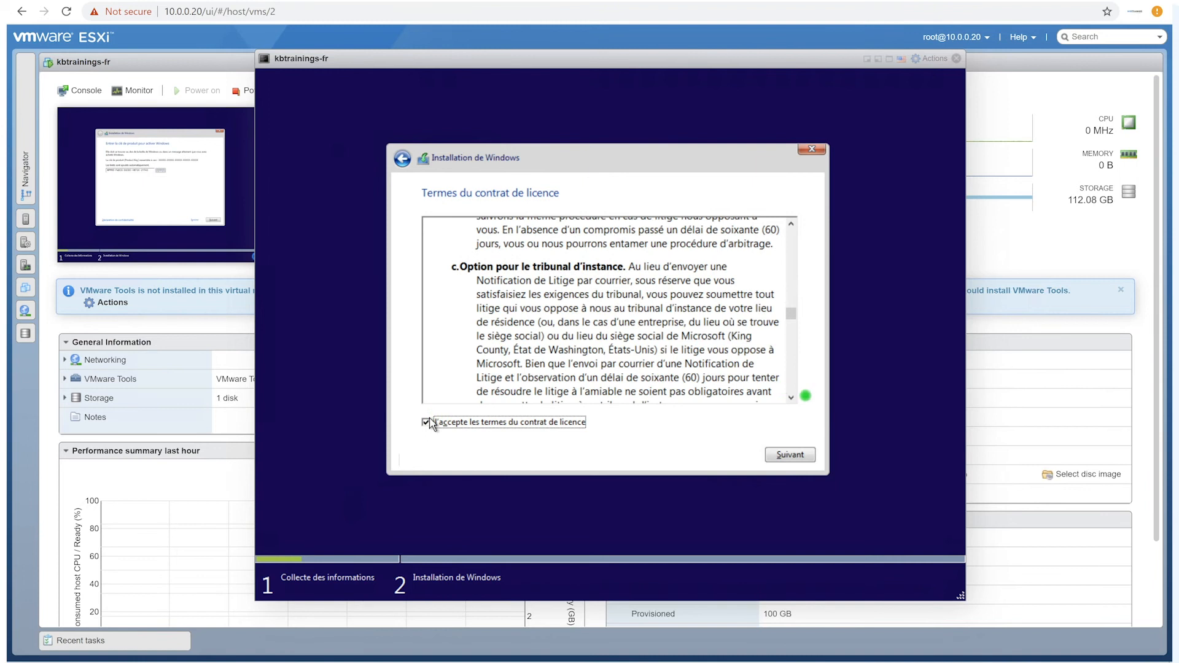
click(798, 454)
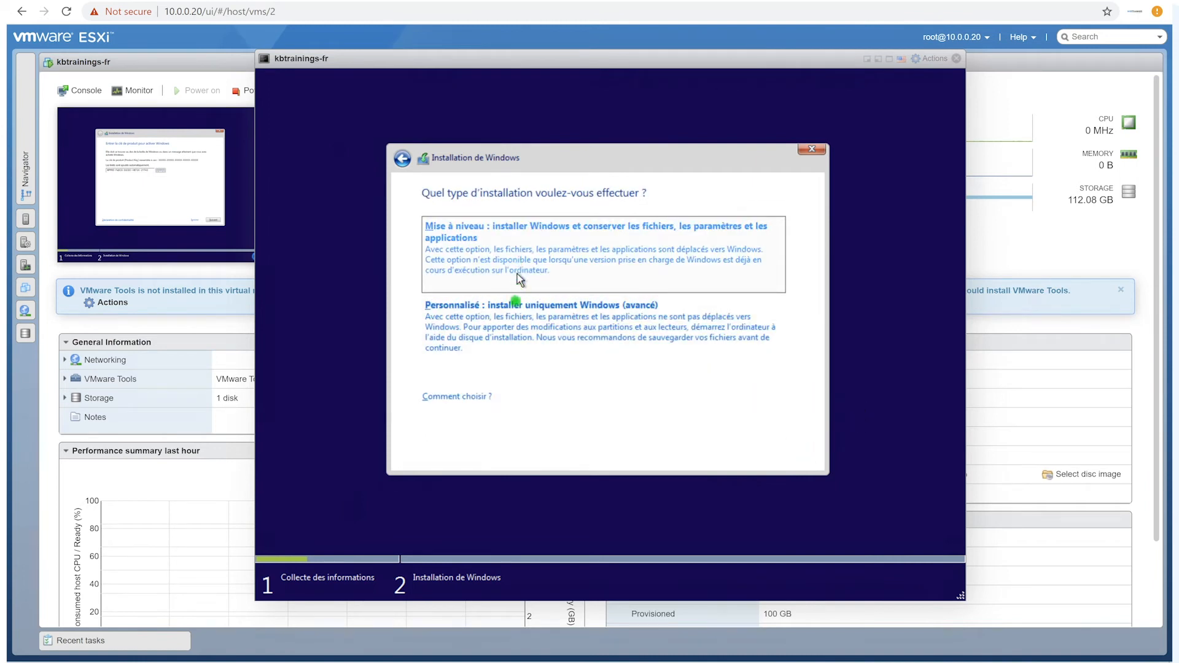
- Choose the custom Windows-only installation and install on the unallocated space of Lecteur 0
click(514, 324)
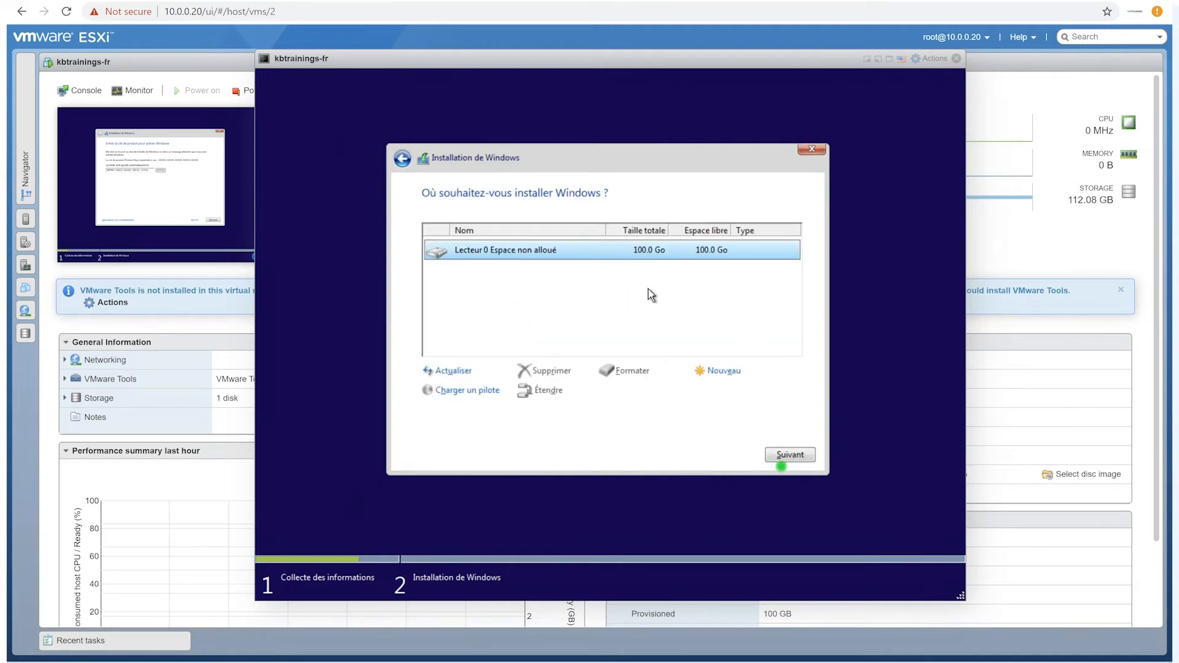
click(785, 455)
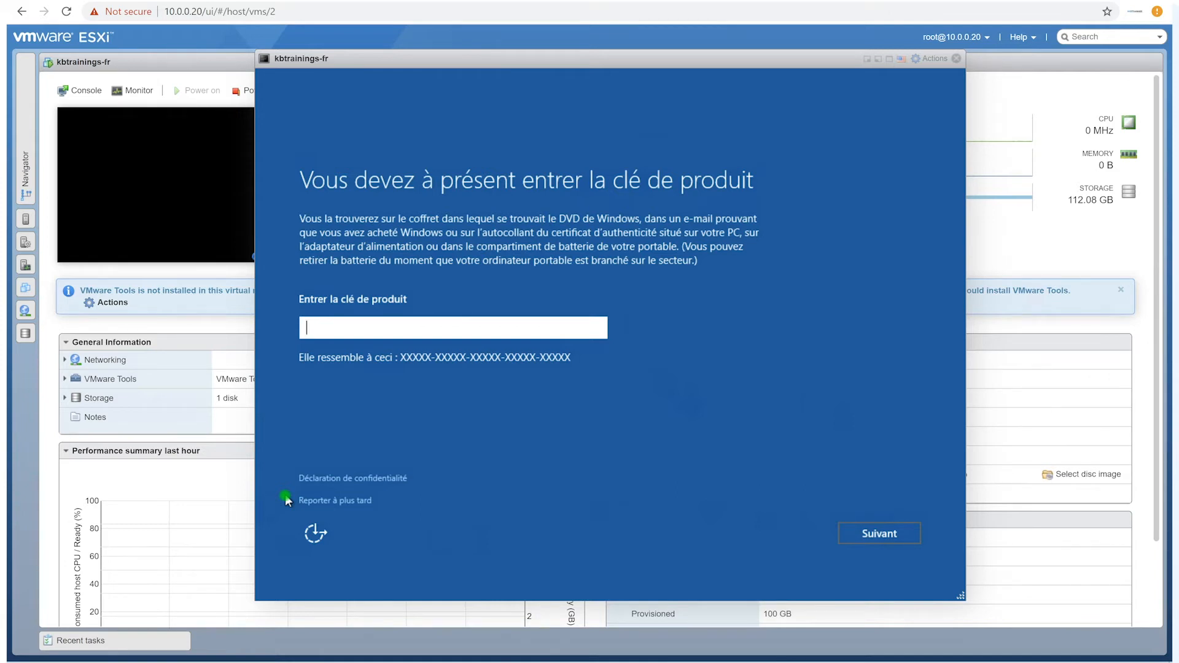
- View the Microsoft privacy statement from the product key screen and close it again
click(336, 481)
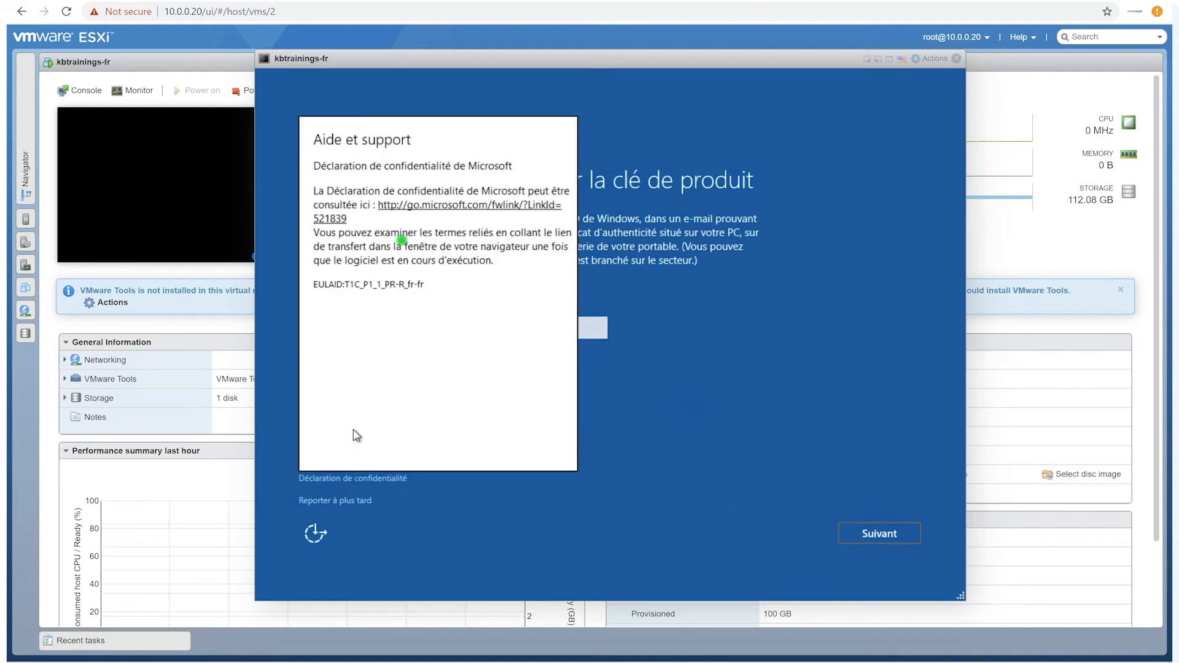
click(678, 160)
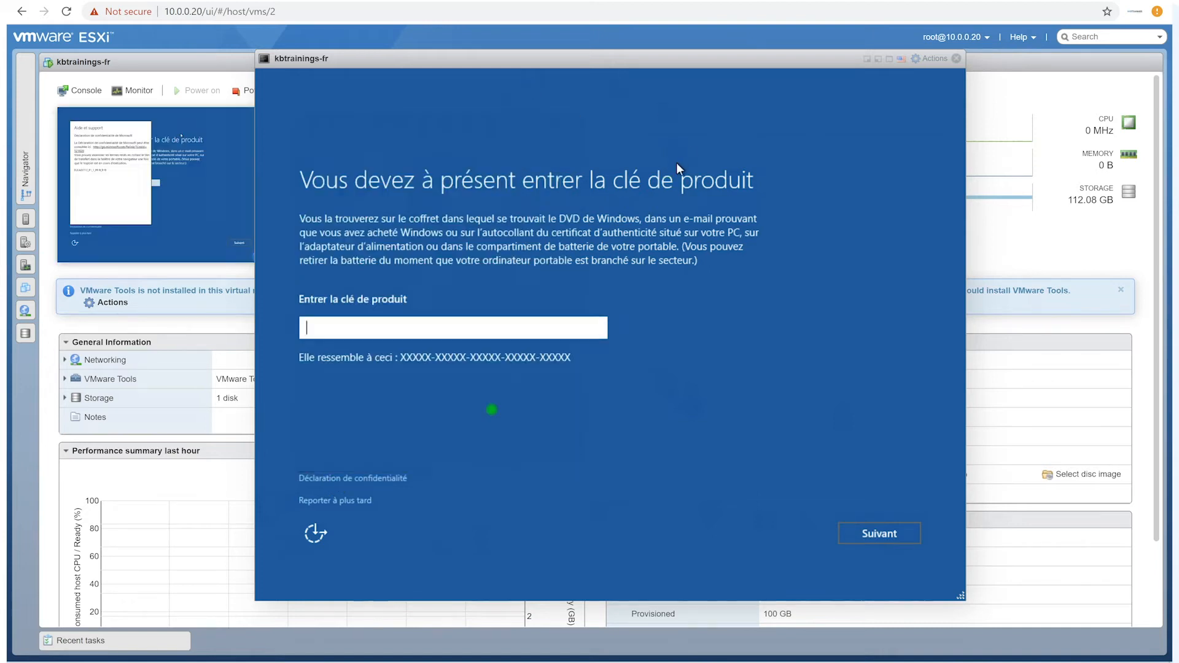
- Postpone entering the product key and open the Paramètres de personnalisation instead of using the express configuration
click(333, 501)
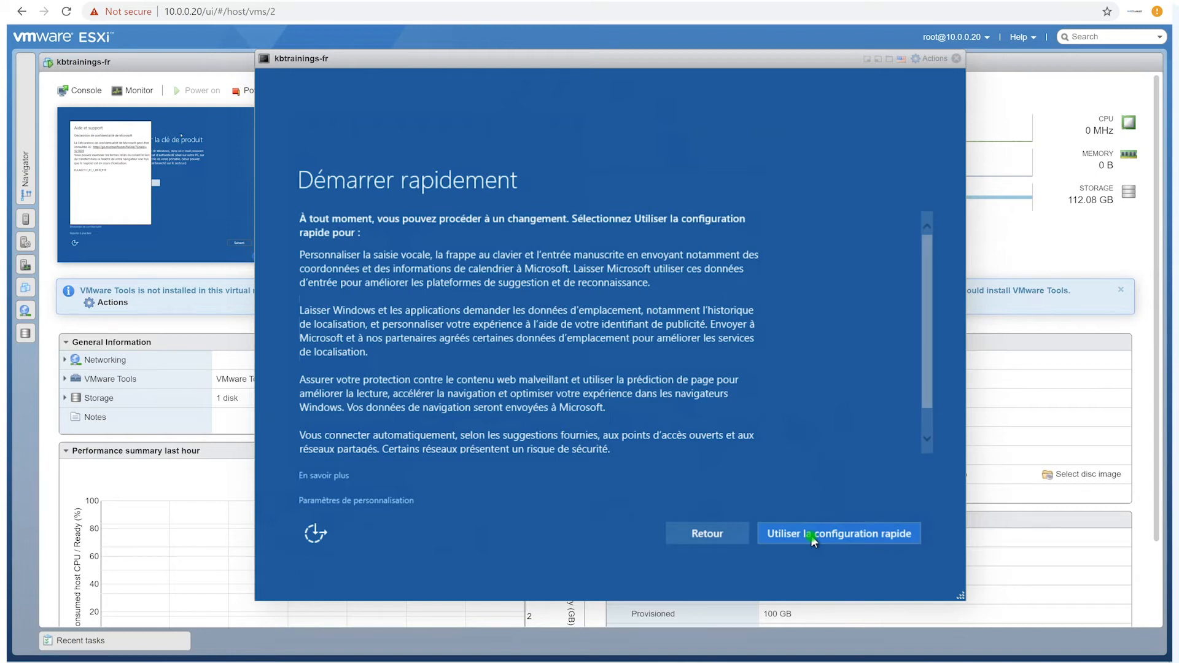
scroll(678, 372, down, 1)
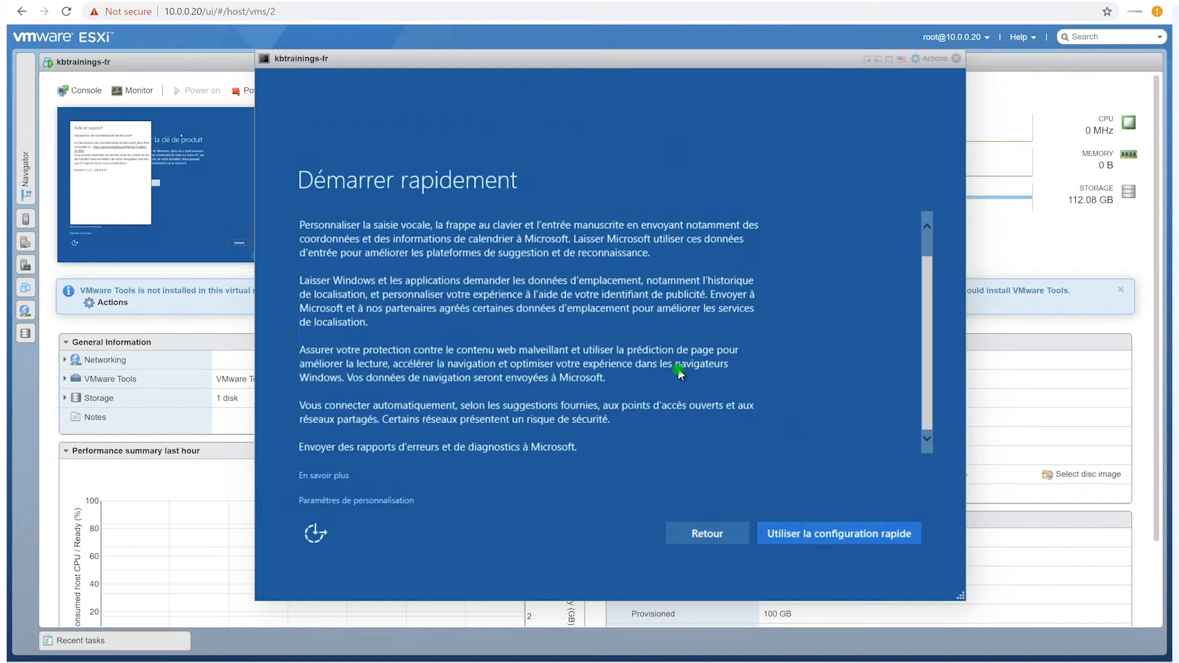
click(358, 497)
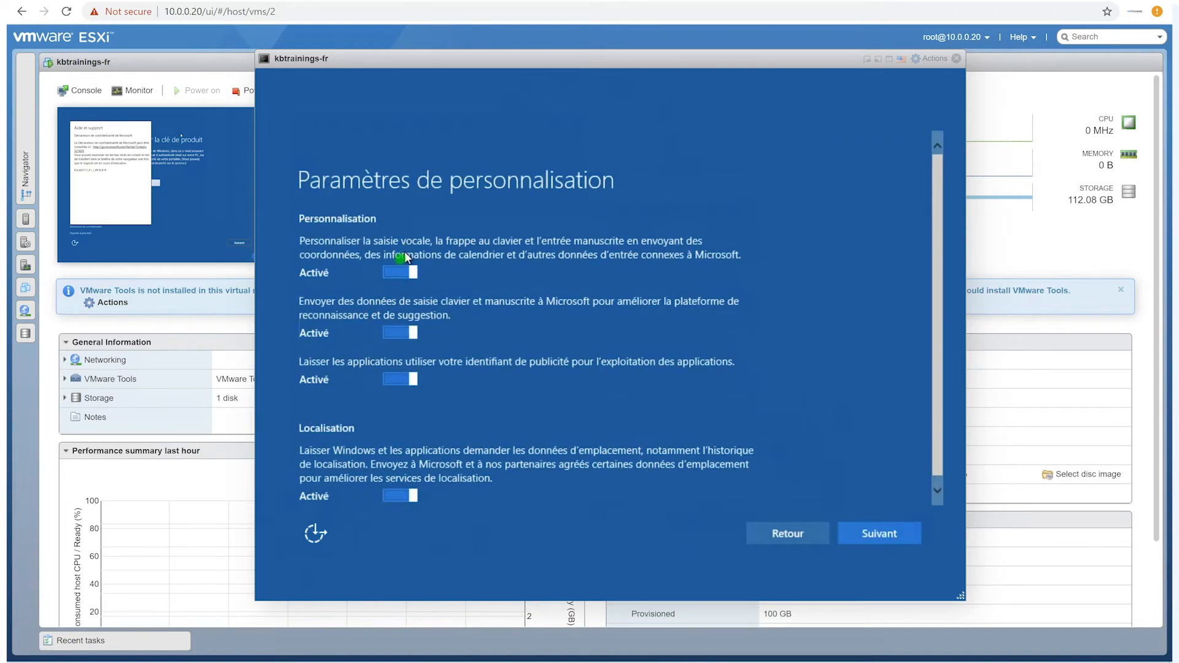
- Disable all three Personnalisation options and the Localisation option, and continue to the remaining customisation settings
click(400, 272)
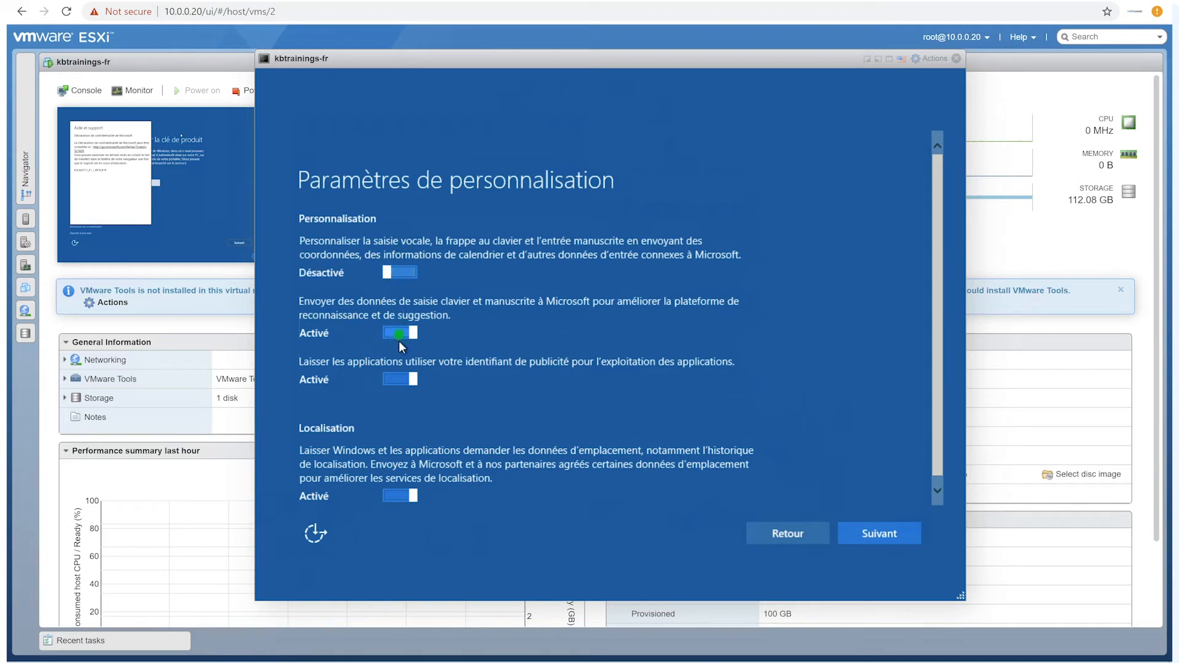
click(400, 335)
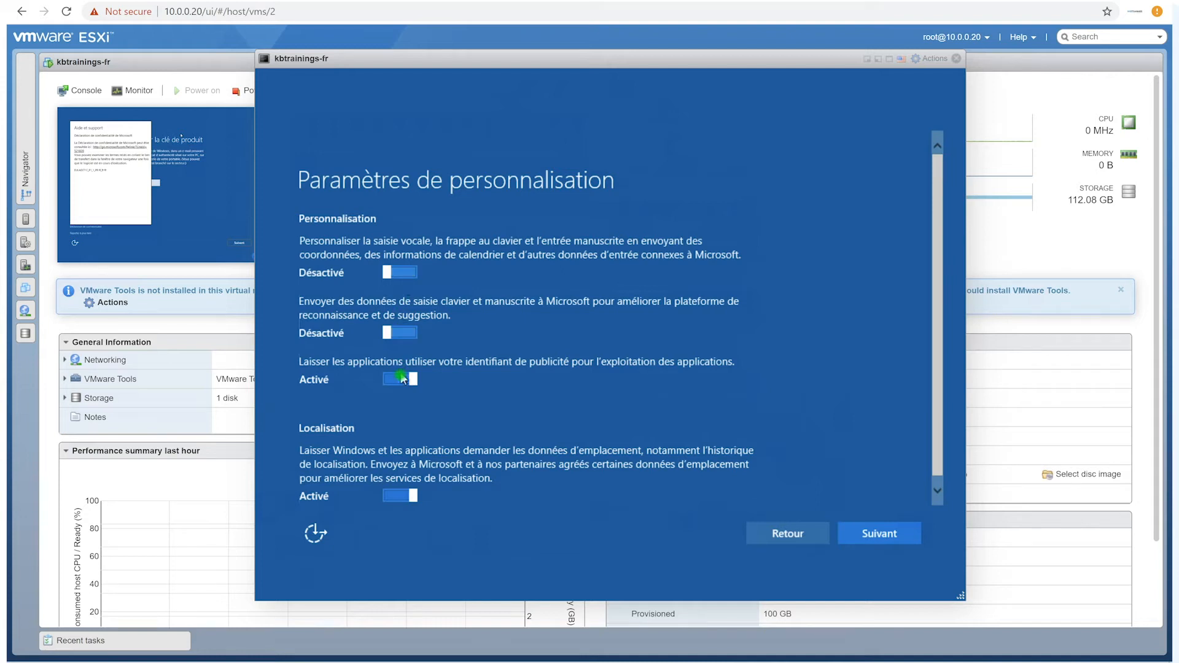
click(400, 378)
click(397, 500)
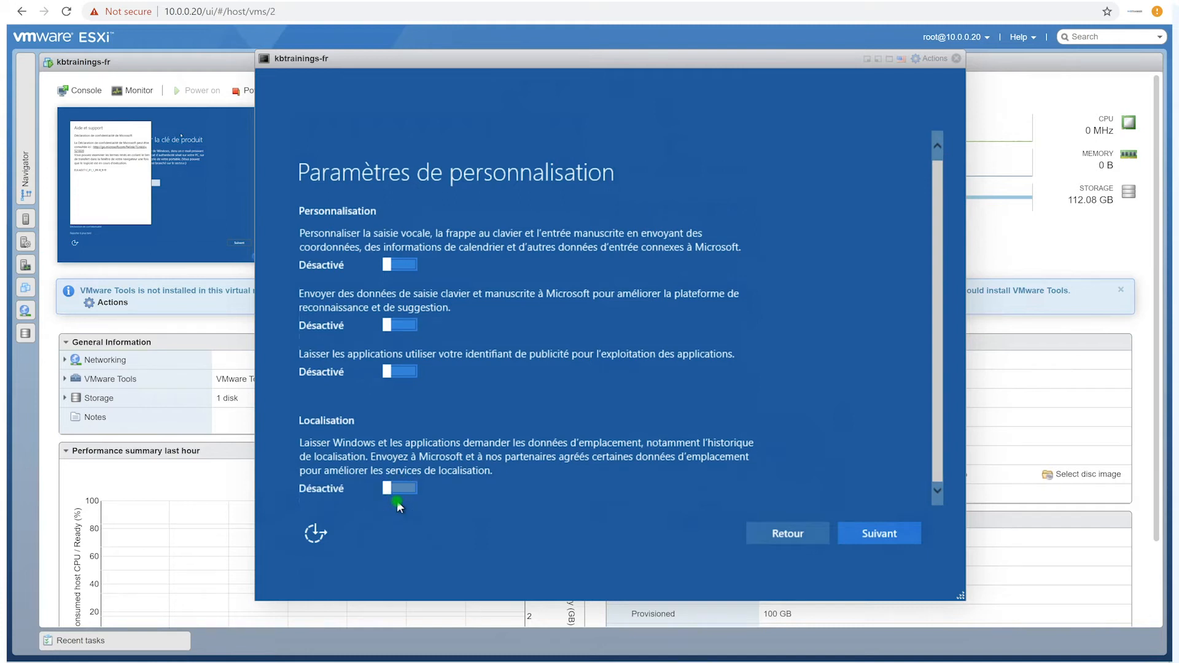
click(865, 539)
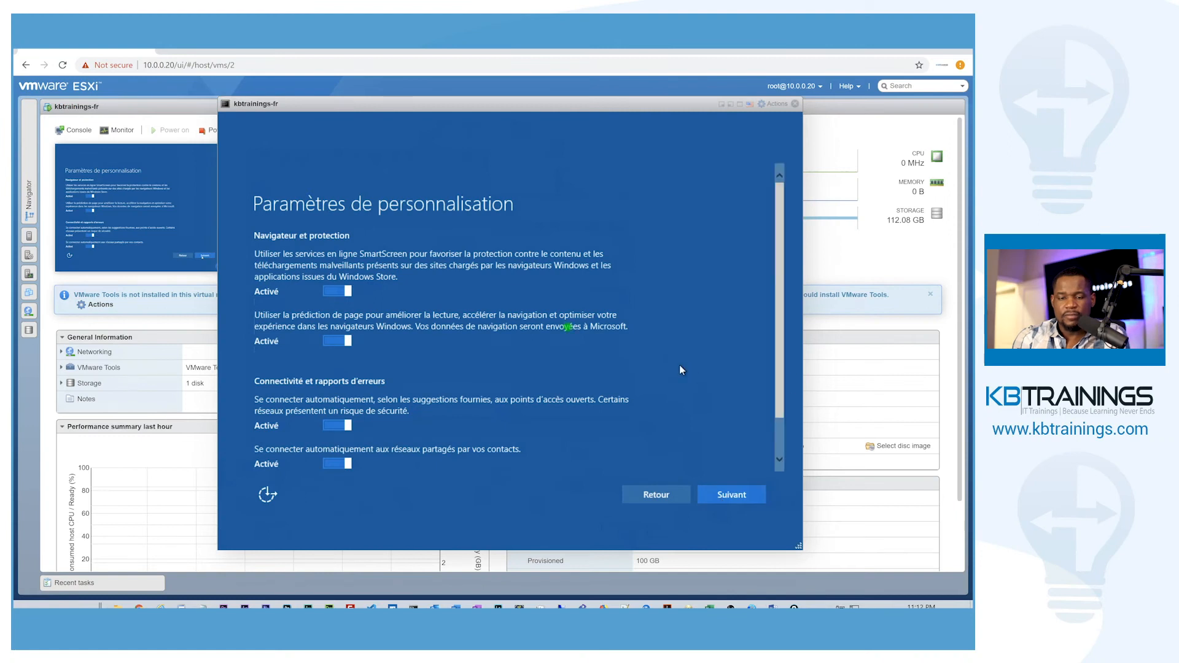
- Disable SmartScreen, page prediction, and automatic connection to open hotspots and to networks shared by contacts, and continue the setup
click(326, 286)
click(336, 357)
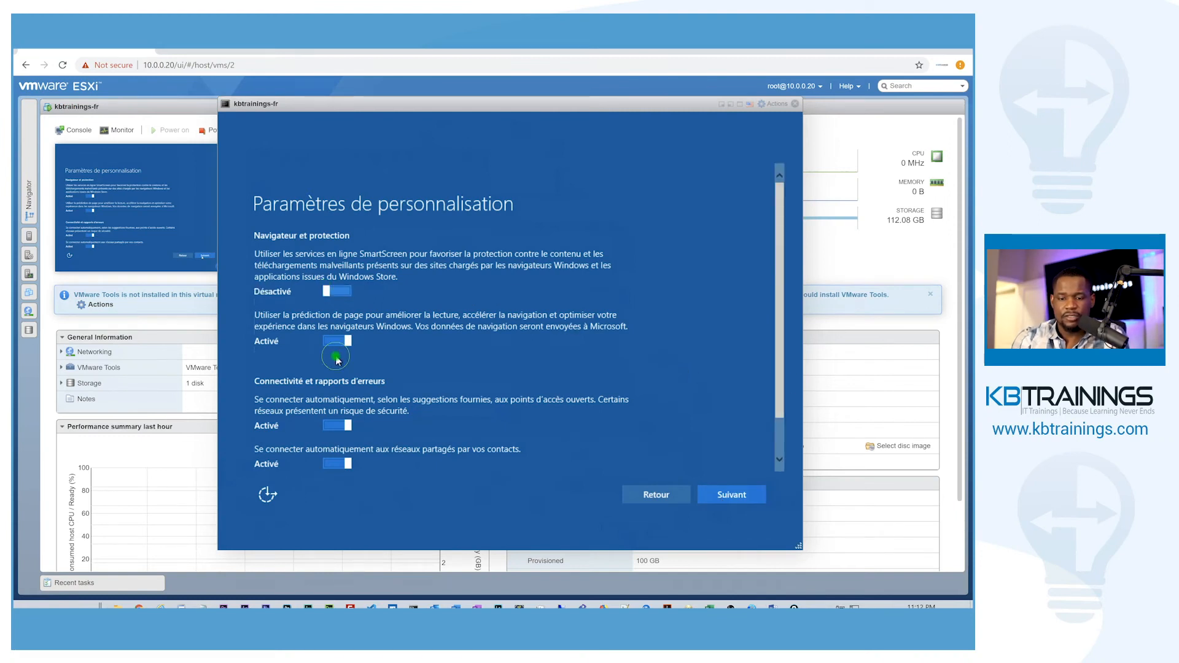
click(335, 341)
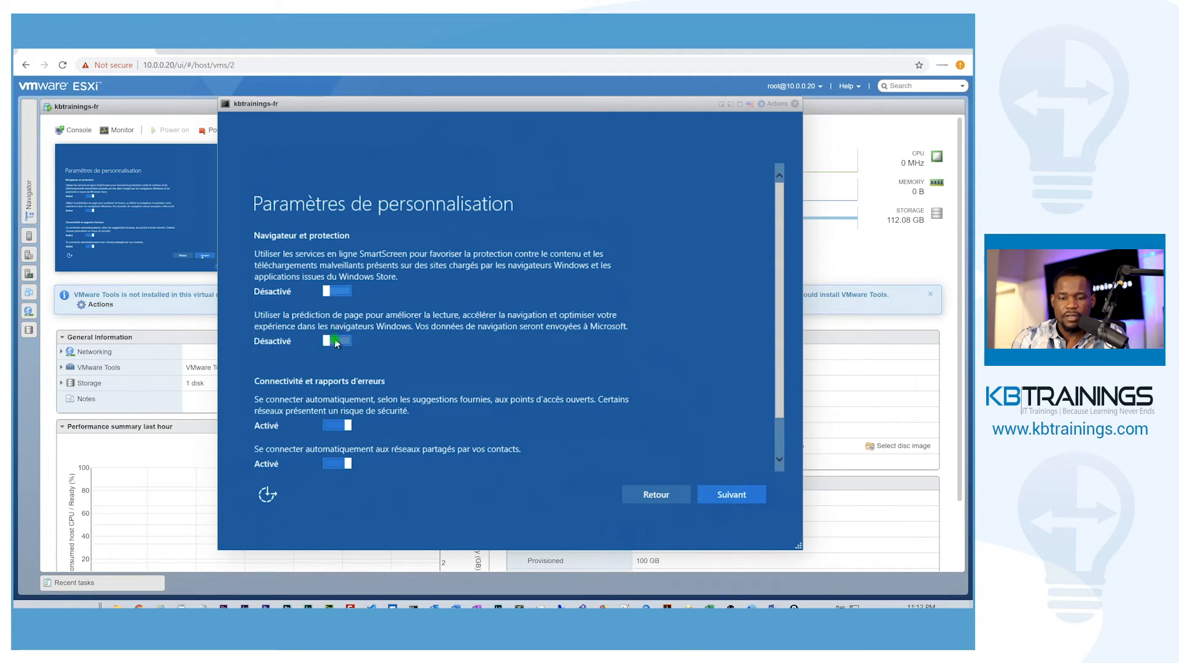
click(335, 423)
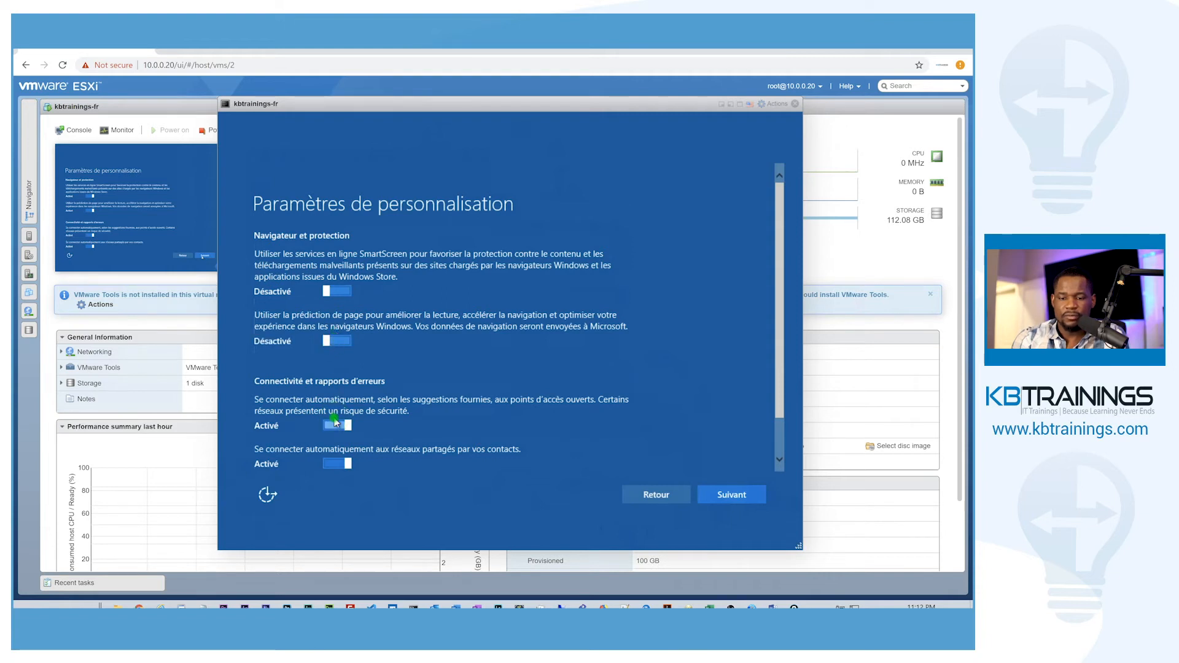
click(336, 459)
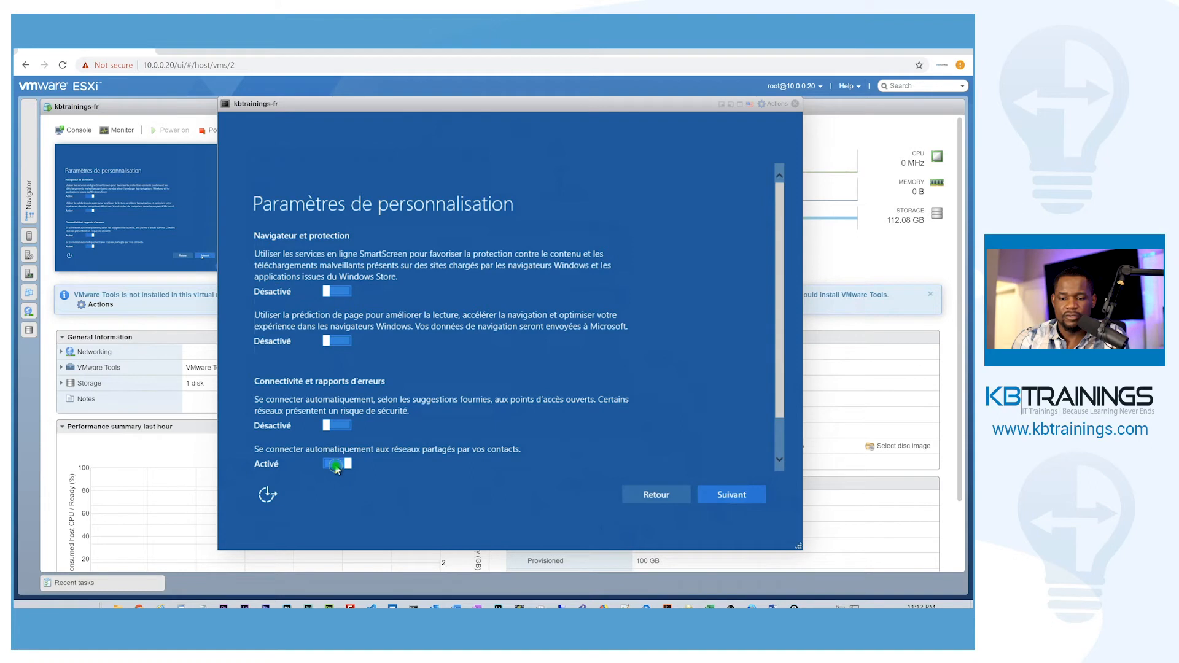
click(337, 464)
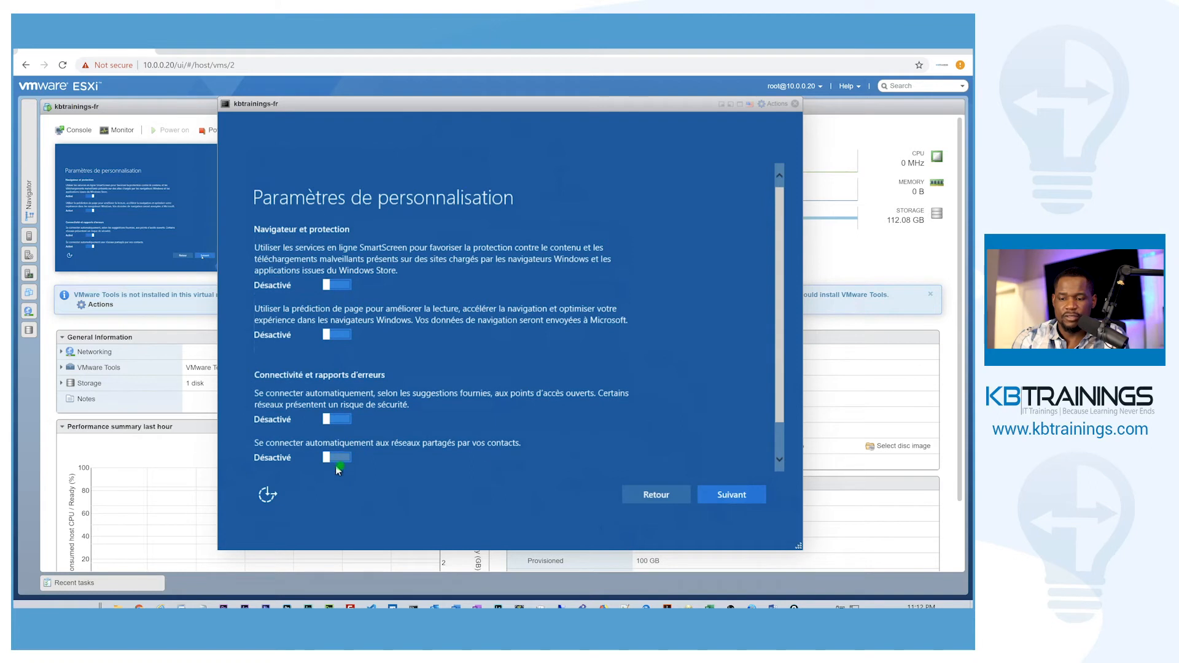
click(731, 493)
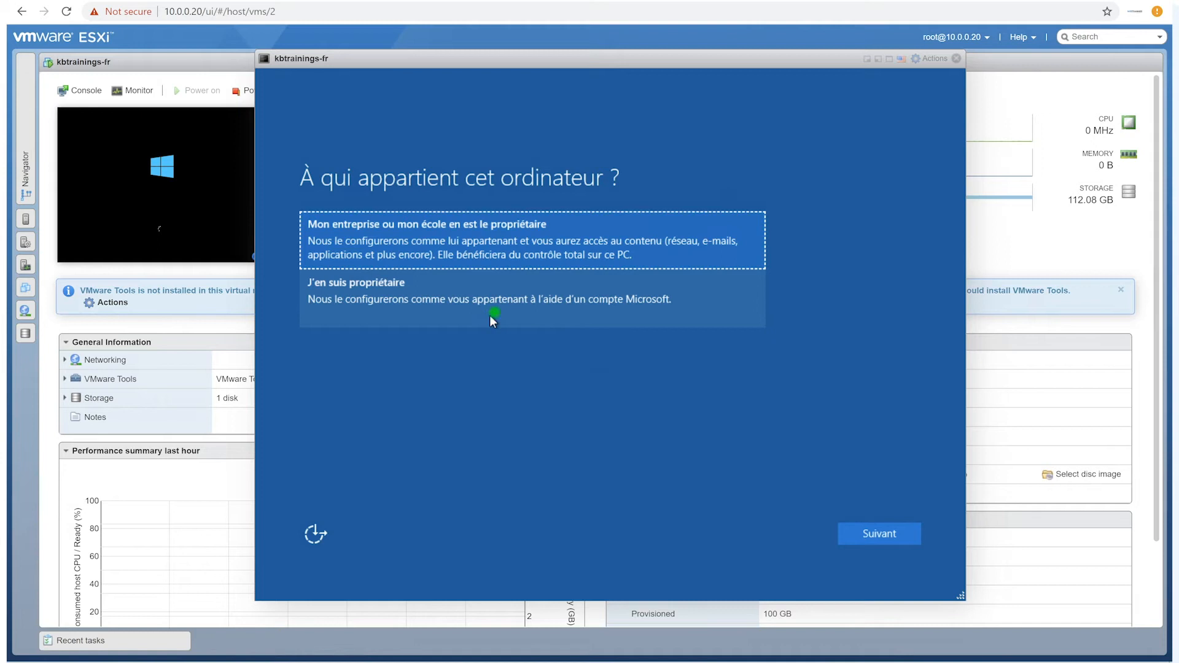
- Set the computer's ownership to "J'en suis propriétaire" and skip the Microsoft account sign-in
click(499, 252)
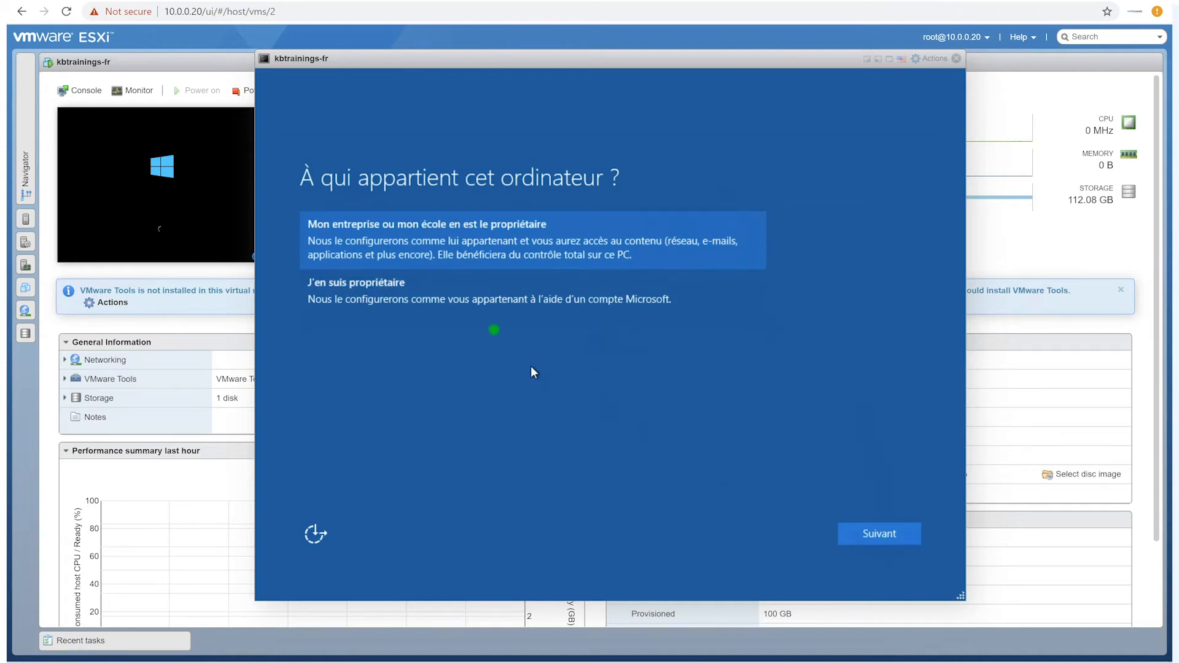
click(474, 294)
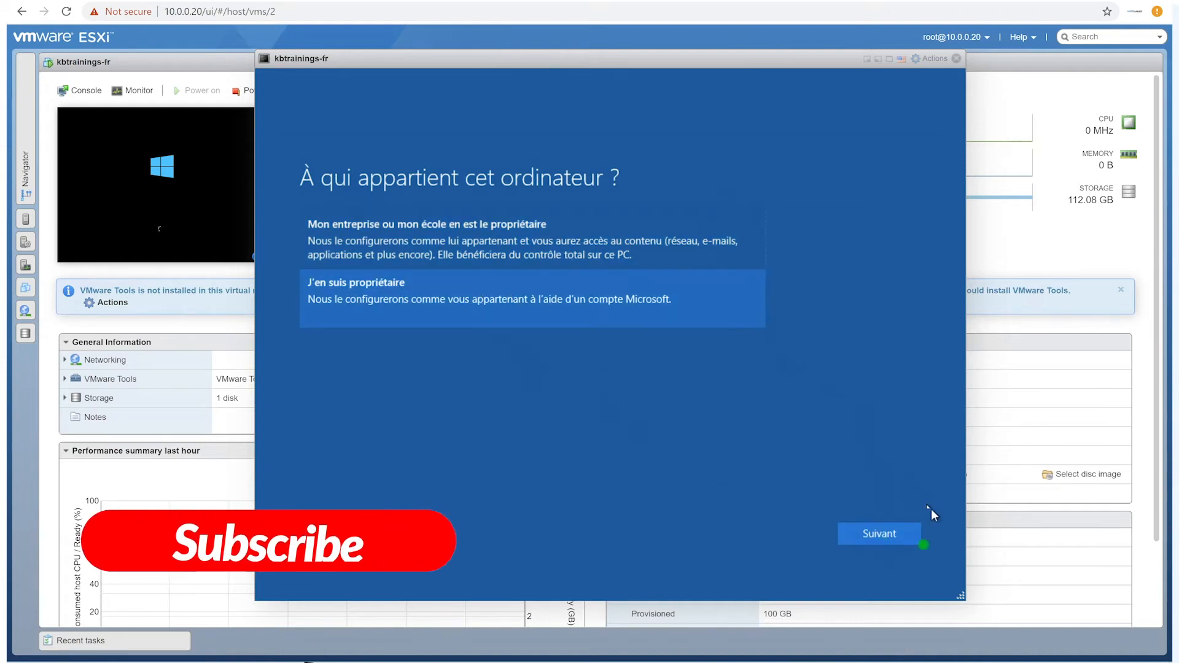
click(888, 543)
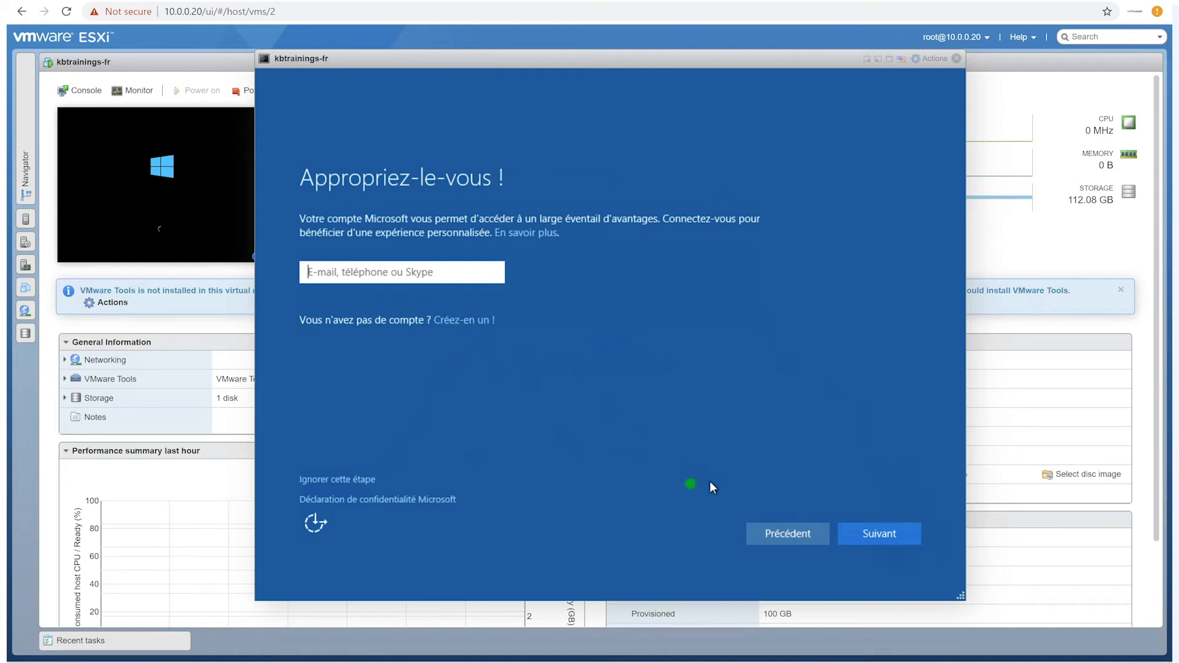
click(308, 480)
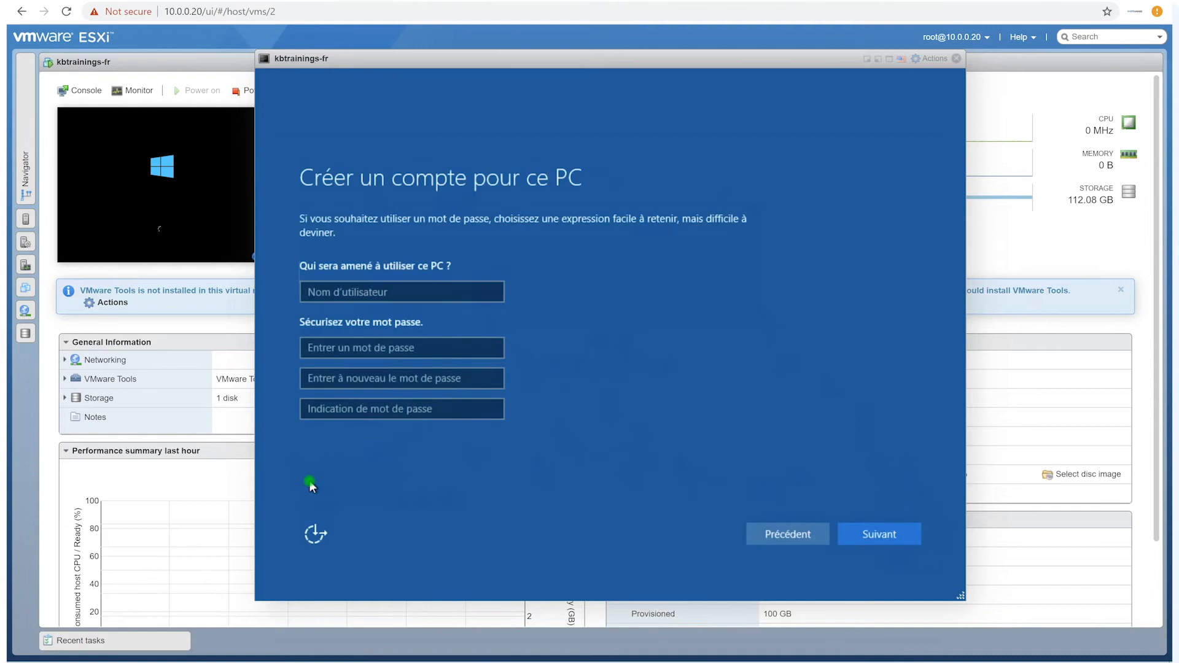
- Enter KBtrqinings as the user name of the local account for this PC
click(337, 288)
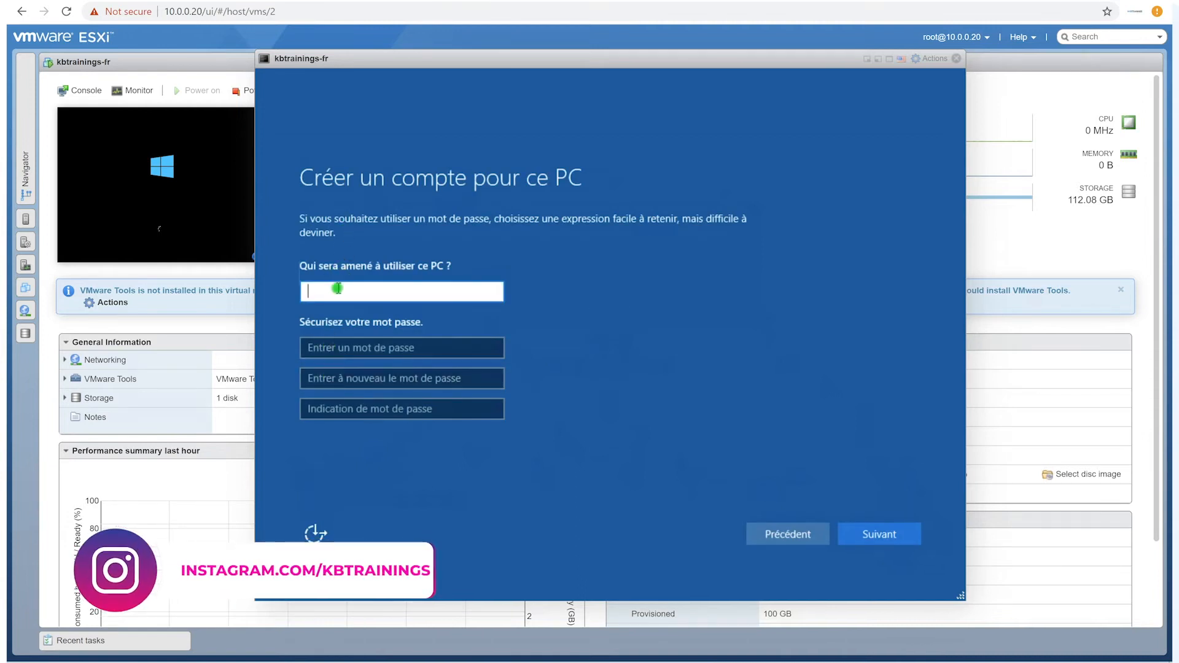
text(kbttt)
key(BackSpace)
key(BackSpace)
key(BackSpace)
key(BackSpace)
key(BackSpace)
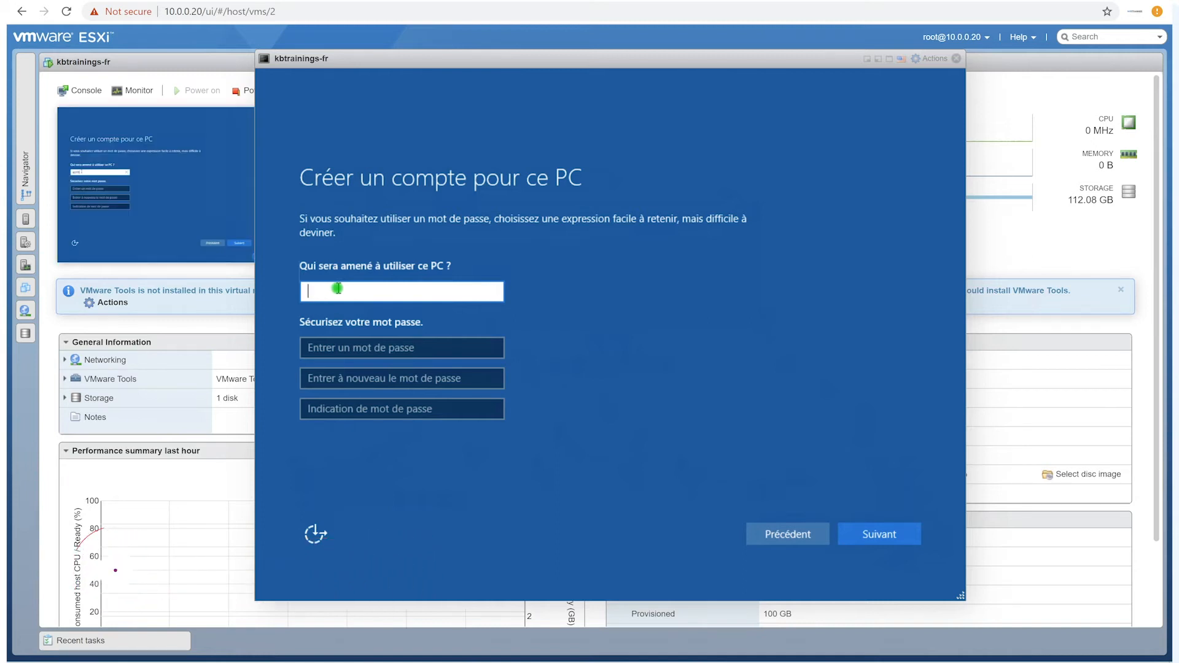
text(KBtrqinings)
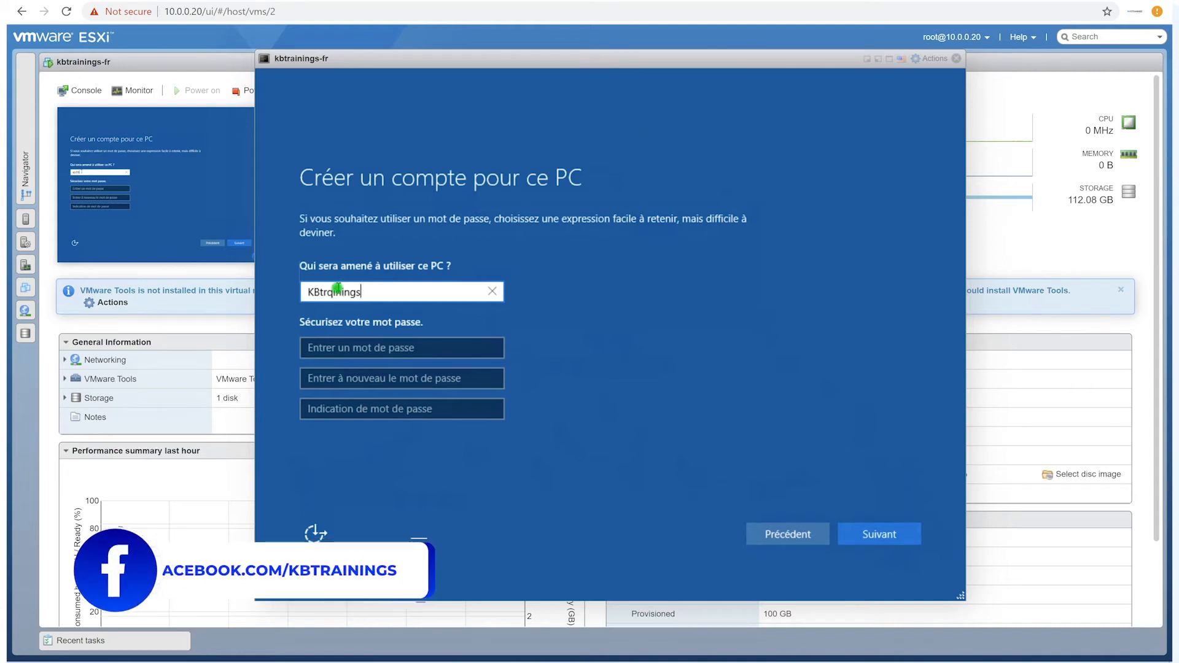
- Enter the local account's password and repeat it in the confirmation field
key(Tab)
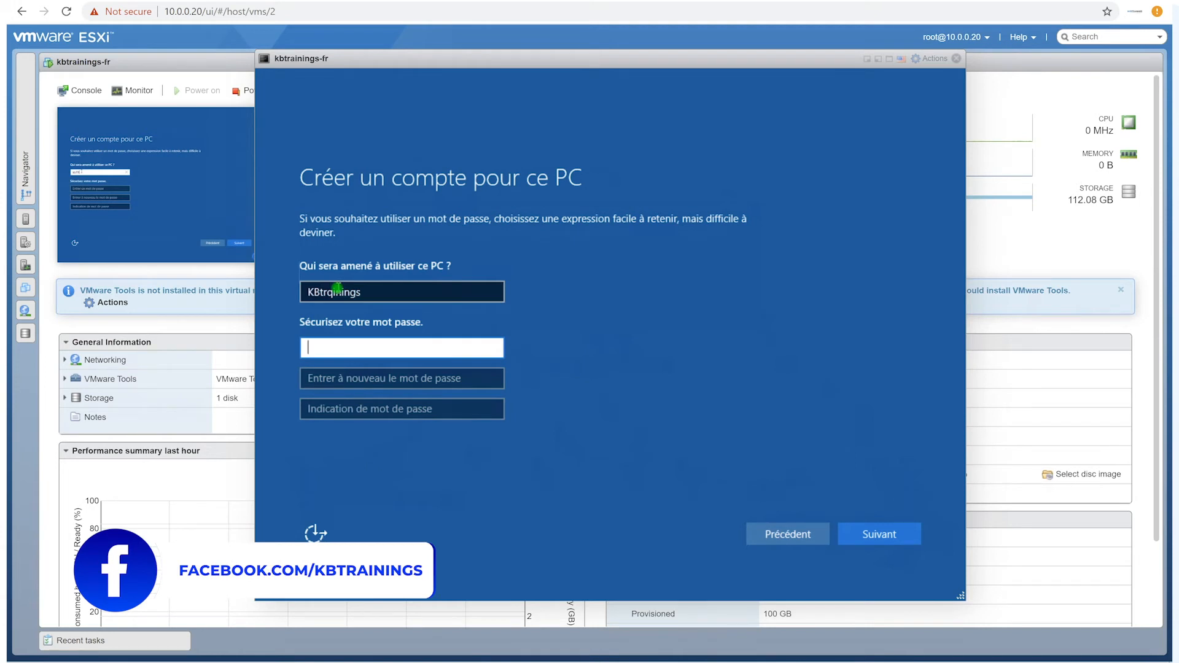
text(a)
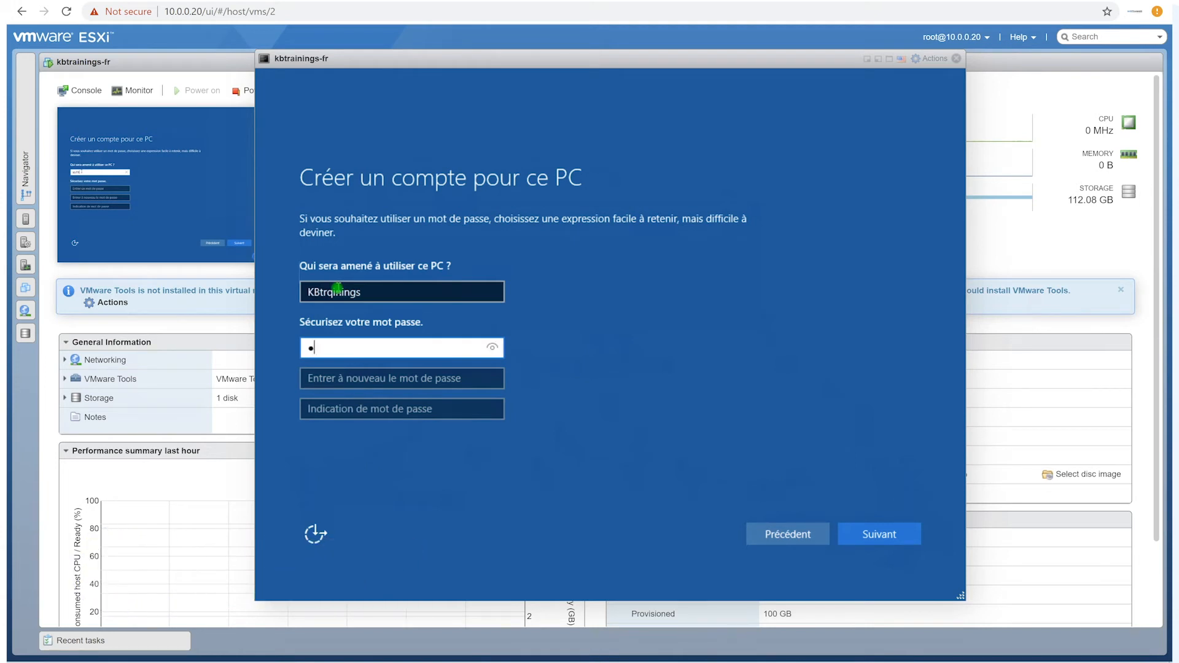
text(aaaaaaaaaa)
key(Tab)
text(aaaaaaaaaaaa)
key(Tab)
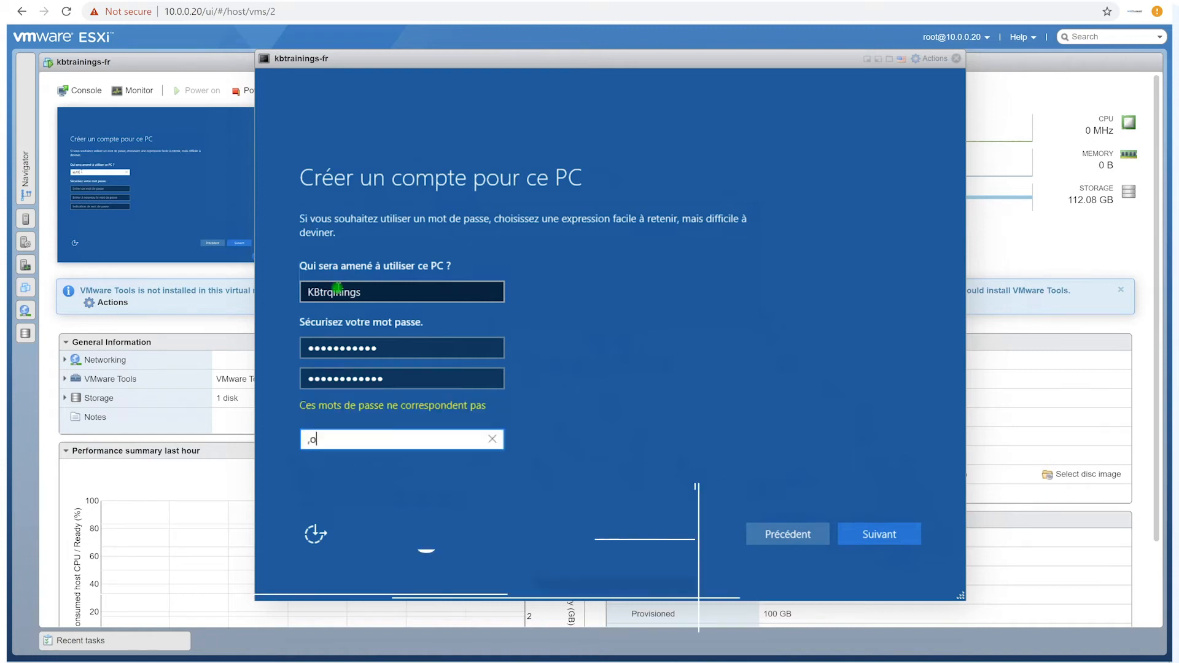
text(,on no)
key(BackSpace)
key(BackSpace)
key(BackSpace)
key(BackSpace)
key(BackSpace)
key(BackSpace)
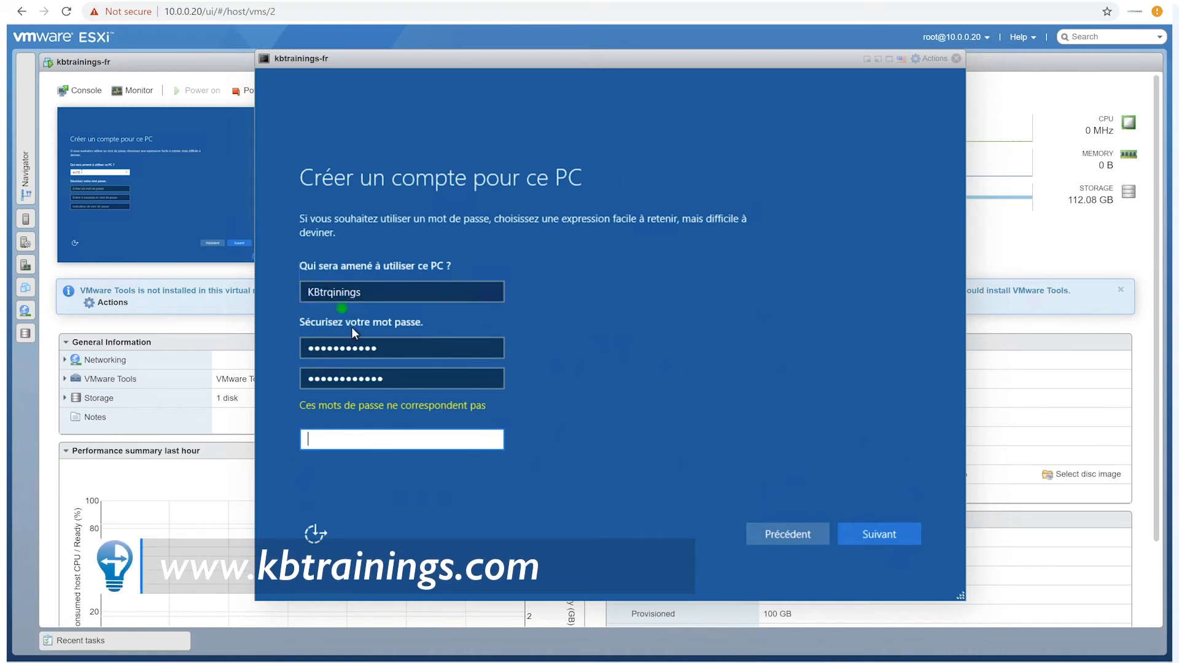
- Correct the local account's user name to KBtrainings
click(332, 293)
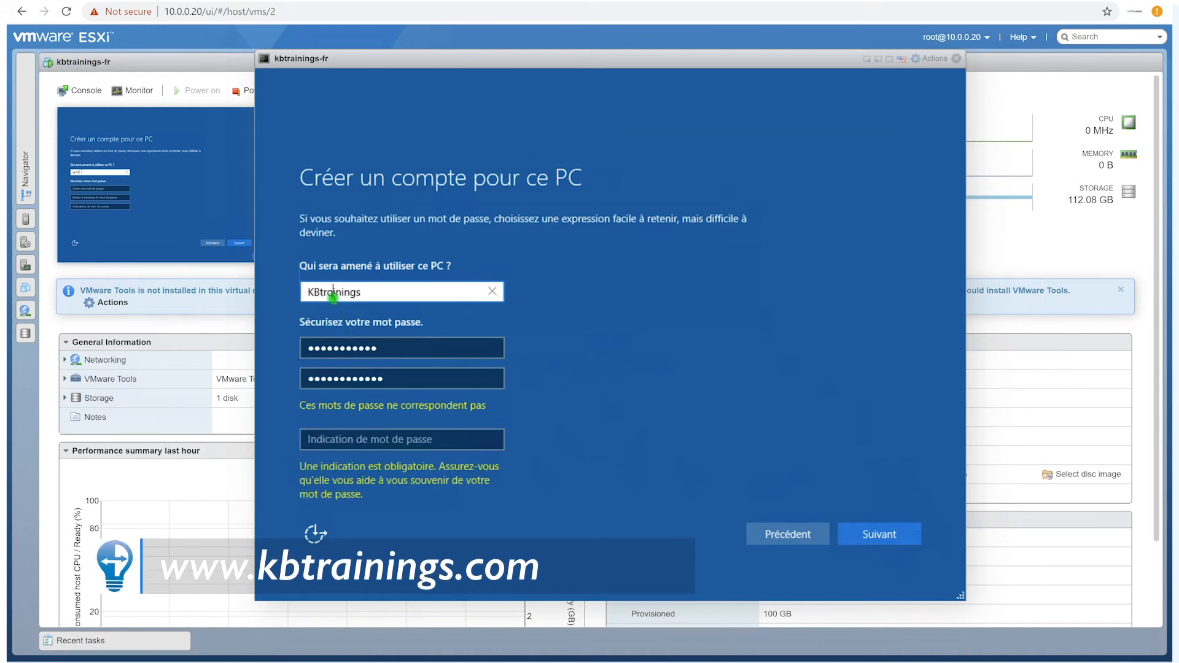
key(BackSpace)
text(a)
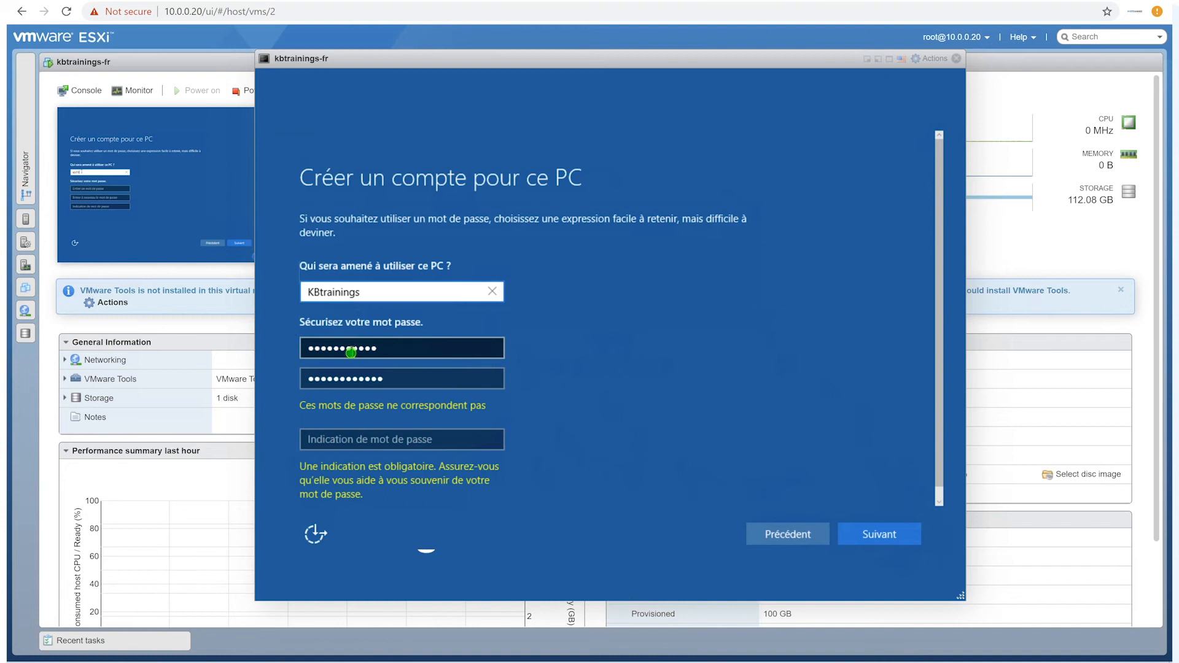
- Replace both the local account's password and its confirmation with a matching account password
double_click(351, 352)
text(•••)
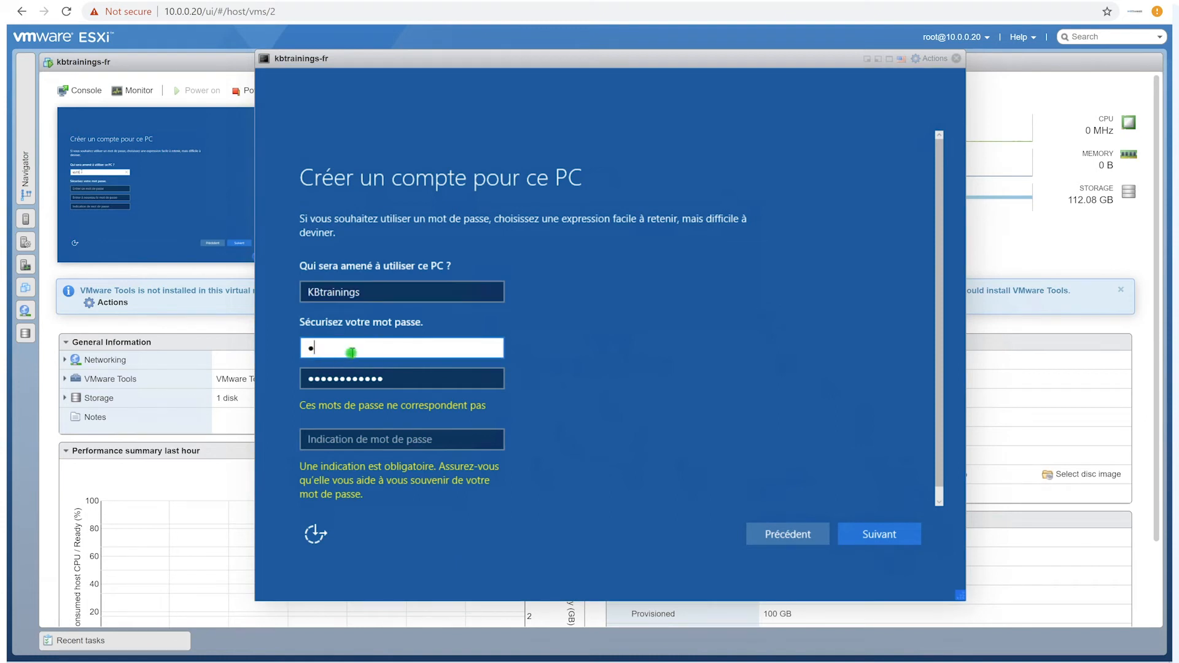
text(•)
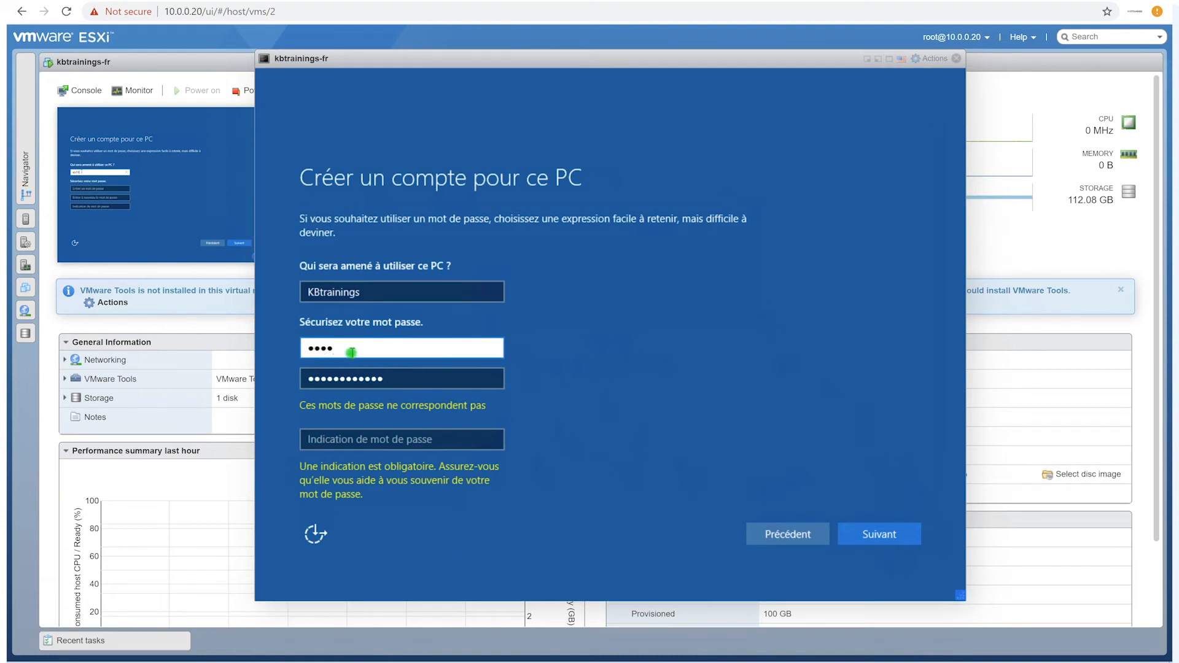
text(•••••••)
key(Tab)
text(••)
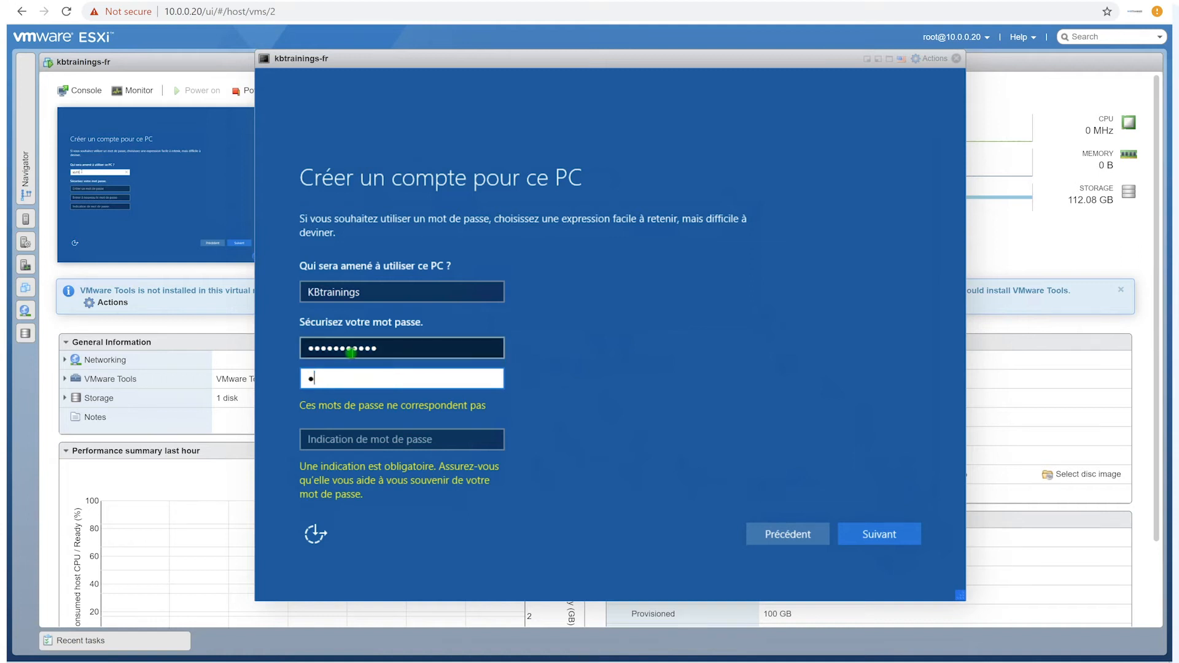
text(•••••••••)
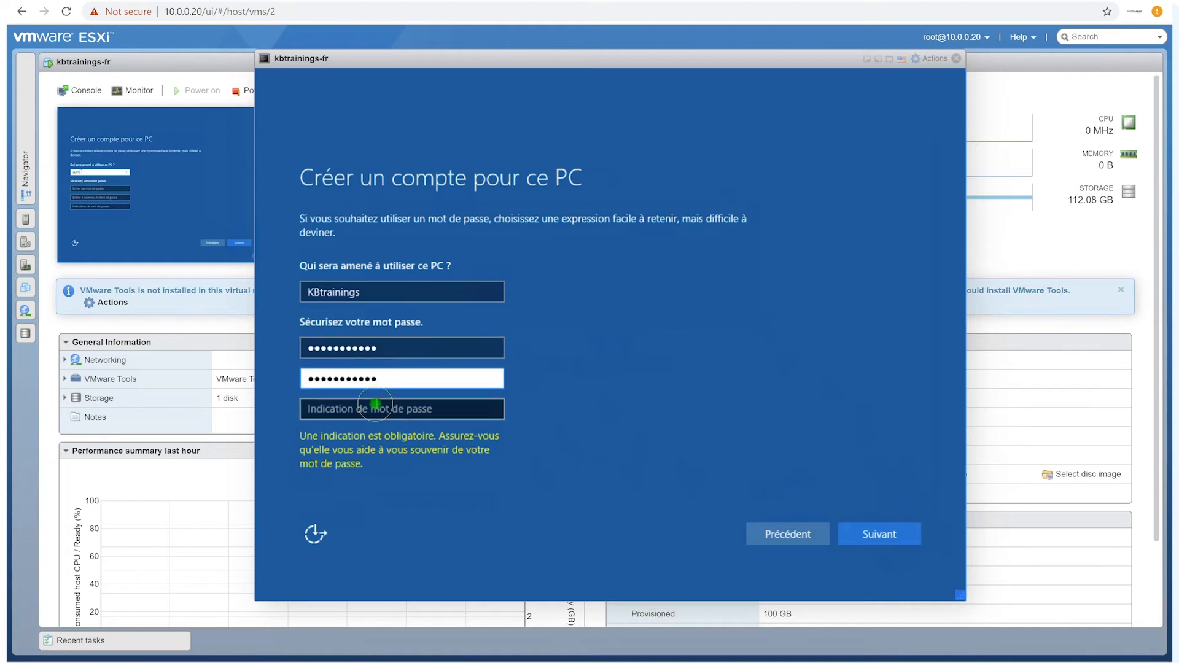
- Set the password hint to "mon nom" and submit the local account to finish the Windows setup
click(375, 405)
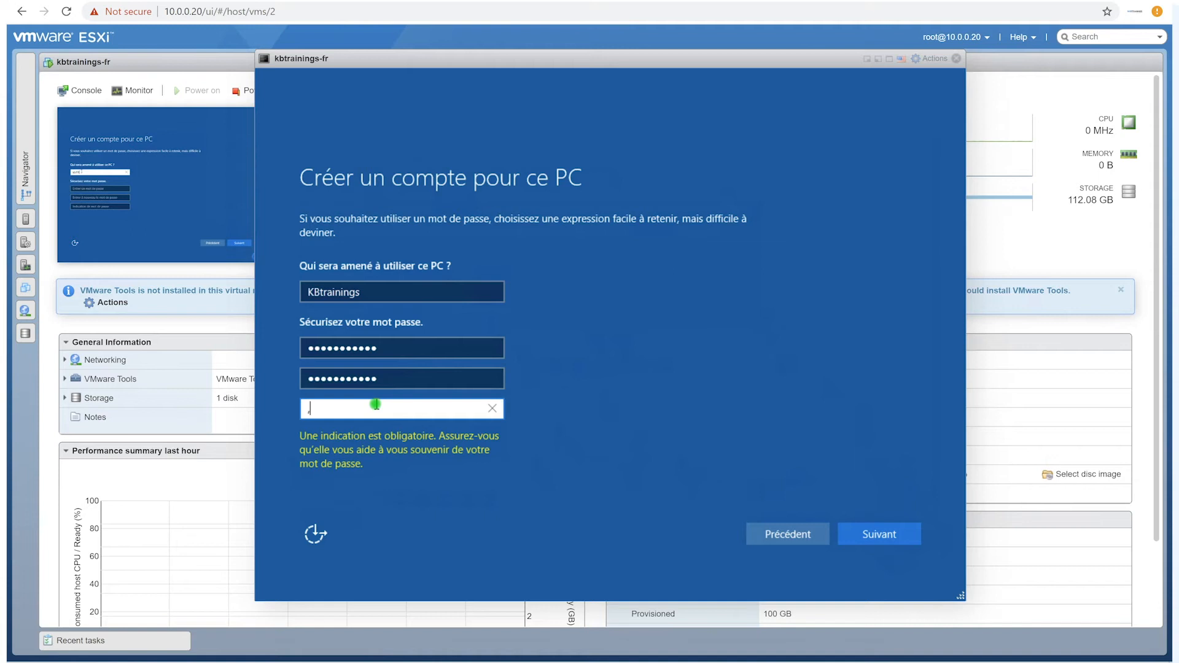
text(mo, no,)
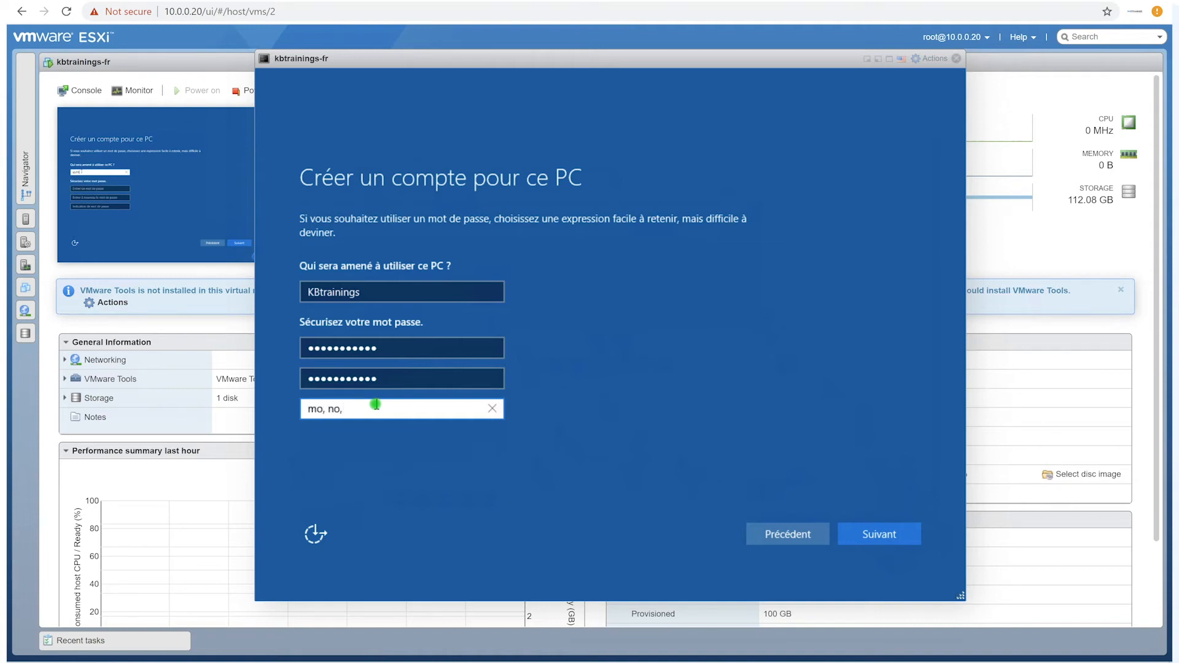
key(BackSpace)
key(BackSpace)
key(BackSpace)
key(BackSpace)
key(BackSpace)
key(BackSpace)
text(mo,)
key(BackSpace)
text(n )
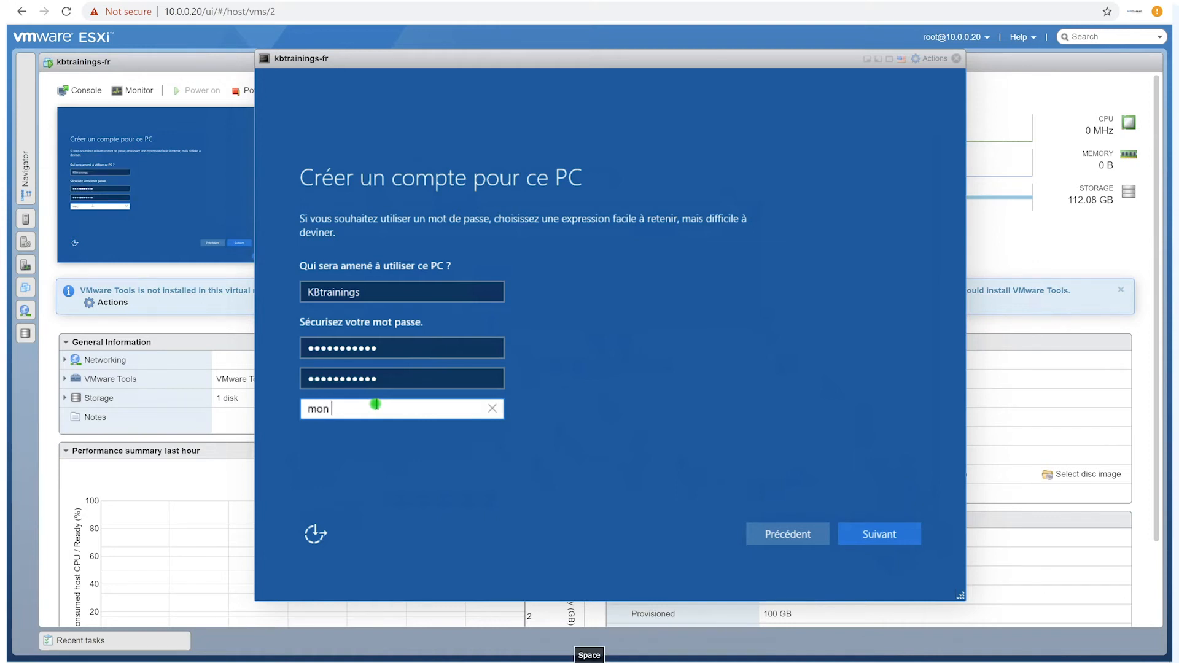
text(nom)
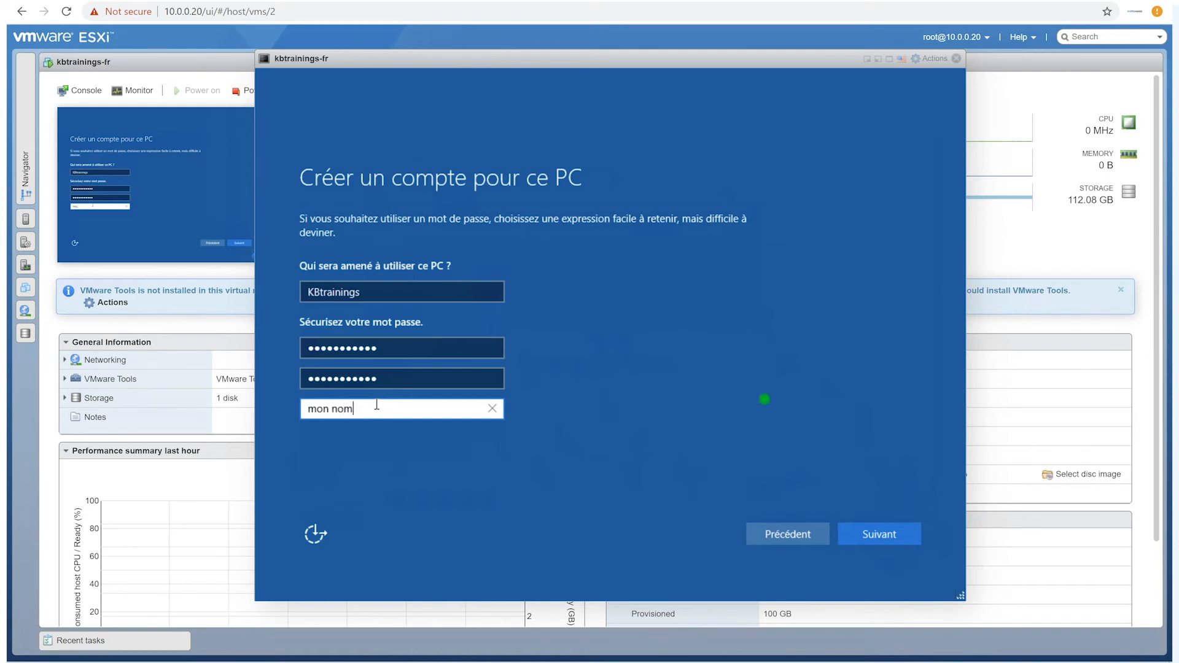
click(890, 536)
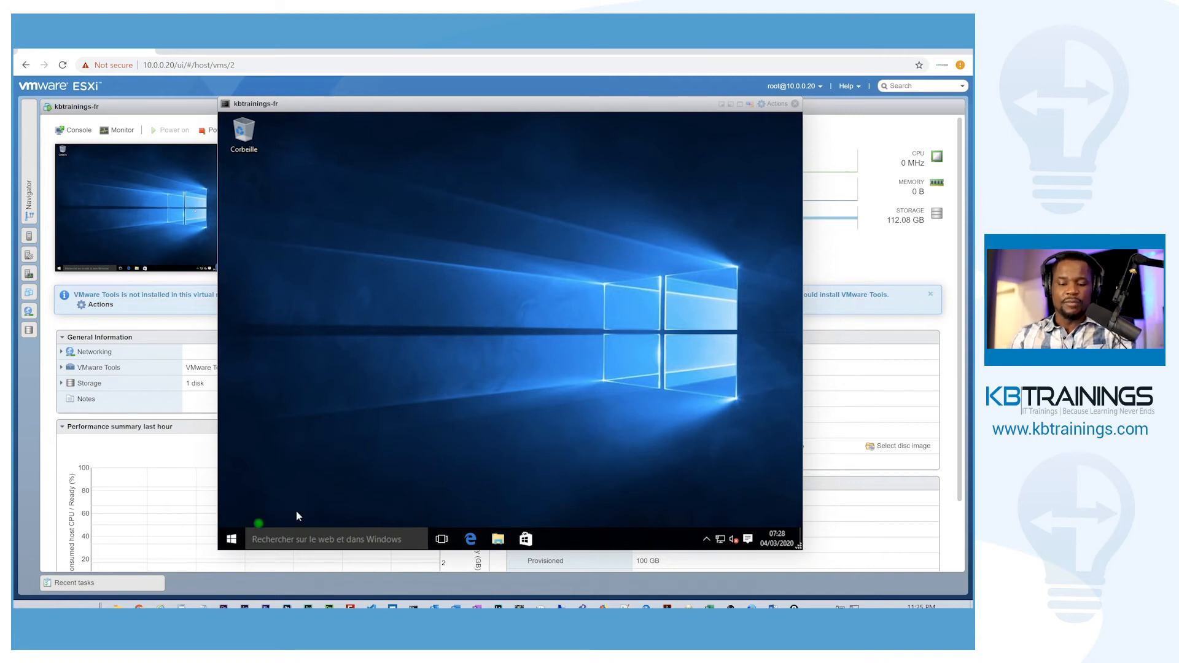
- Open a command prompt in the kbtrainings-fr virtual machine, run ipconfig, and begin a ping command
click(233, 540)
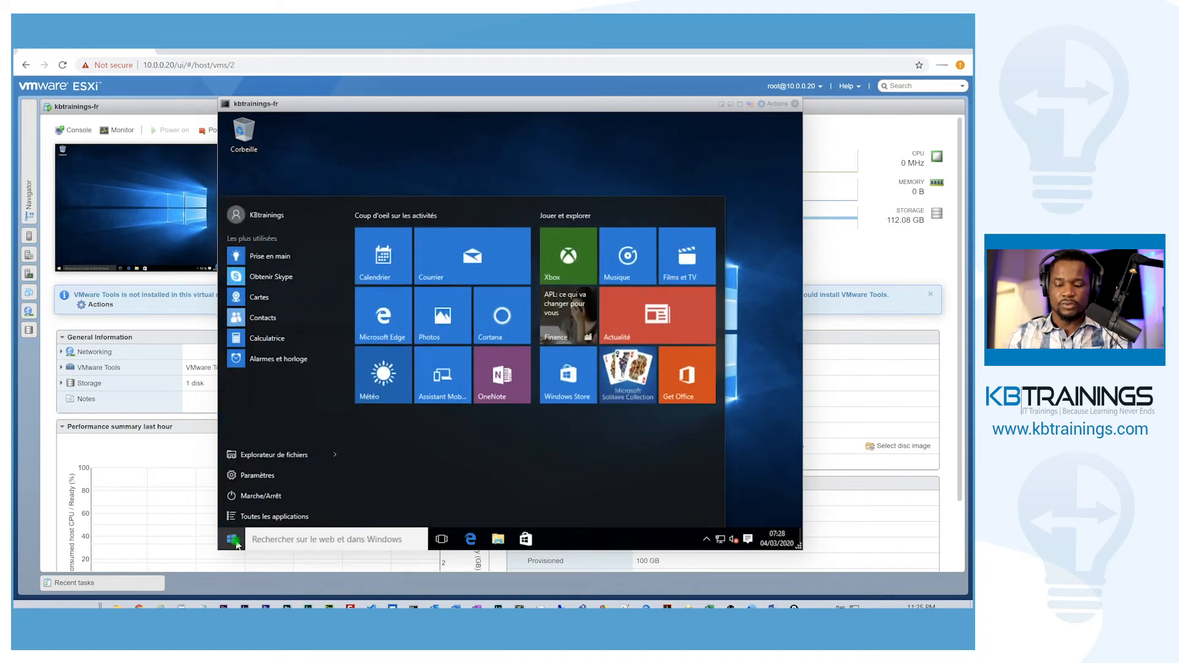
text(c)
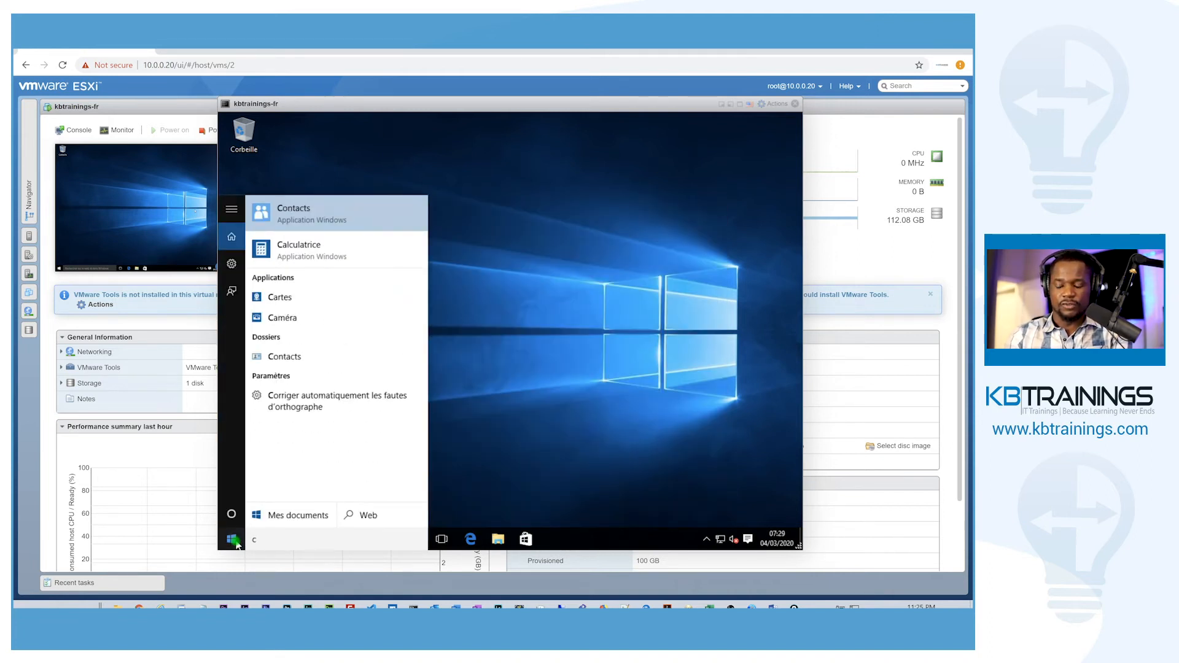
text(md)
key(Return)
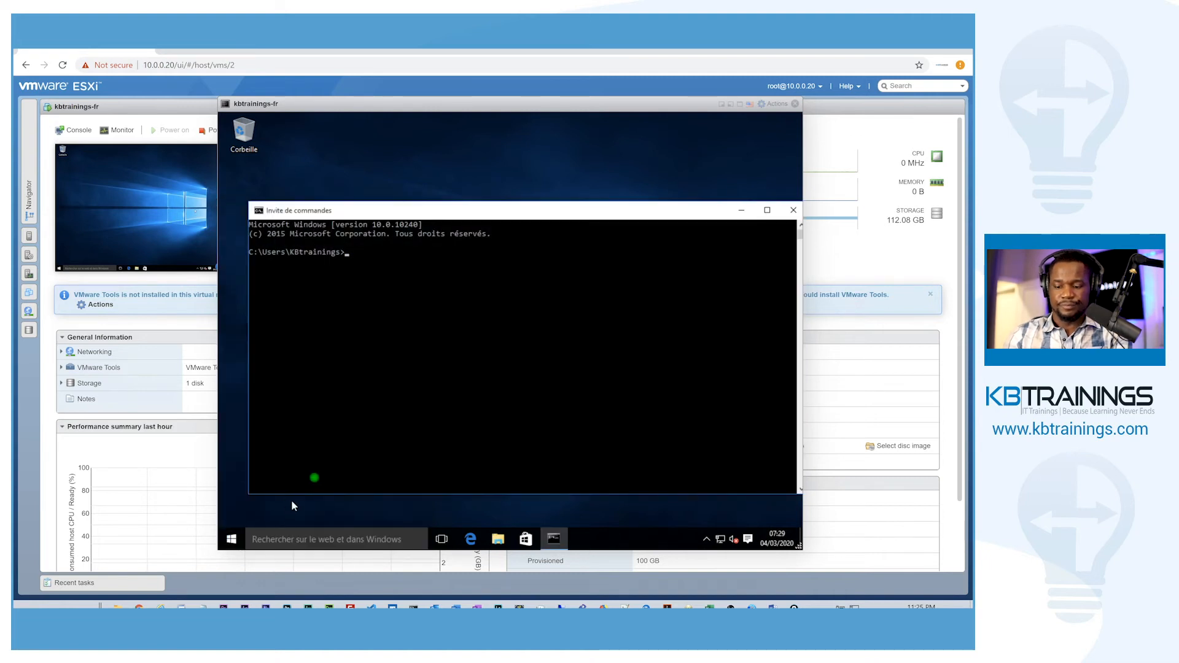
text(ipconfig)
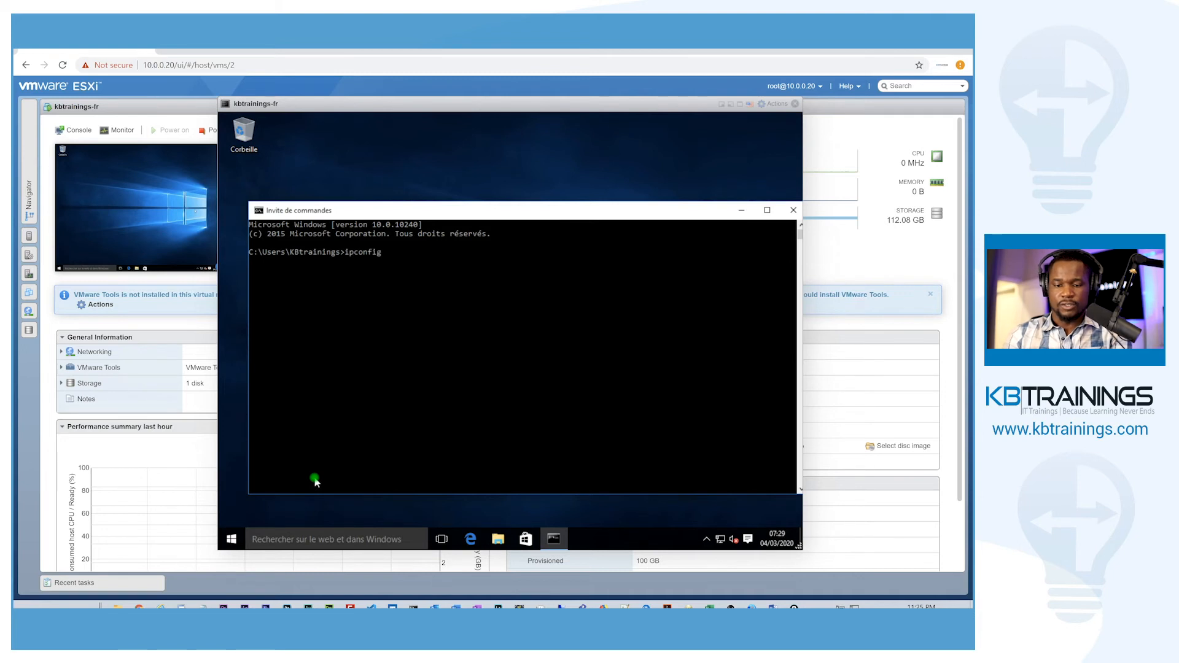
key(Return)
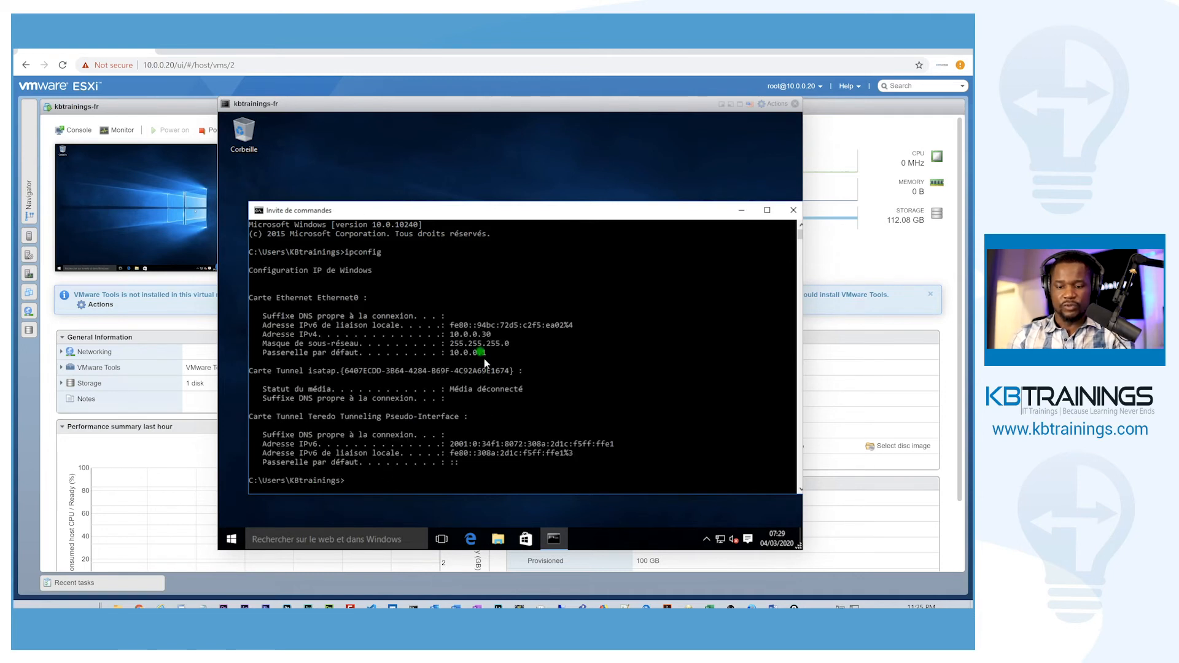
text(ping)
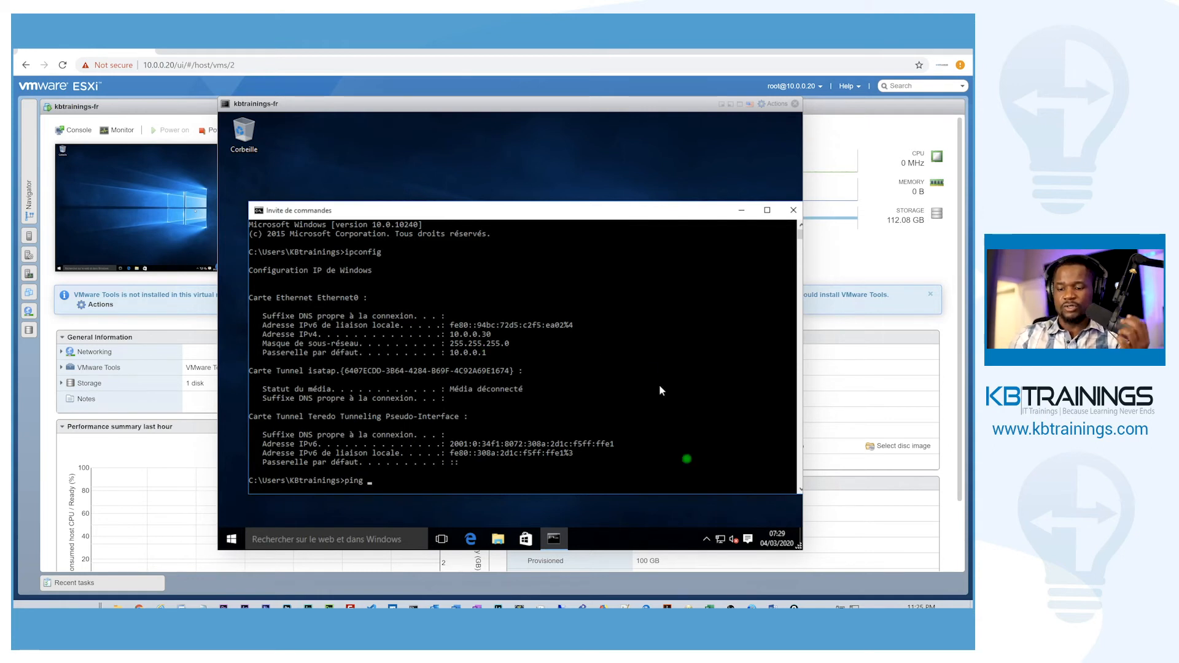
- Add English (United States) to the Windows languages and switch the active keyboard to Anglais (États-Unis)
click(706, 540)
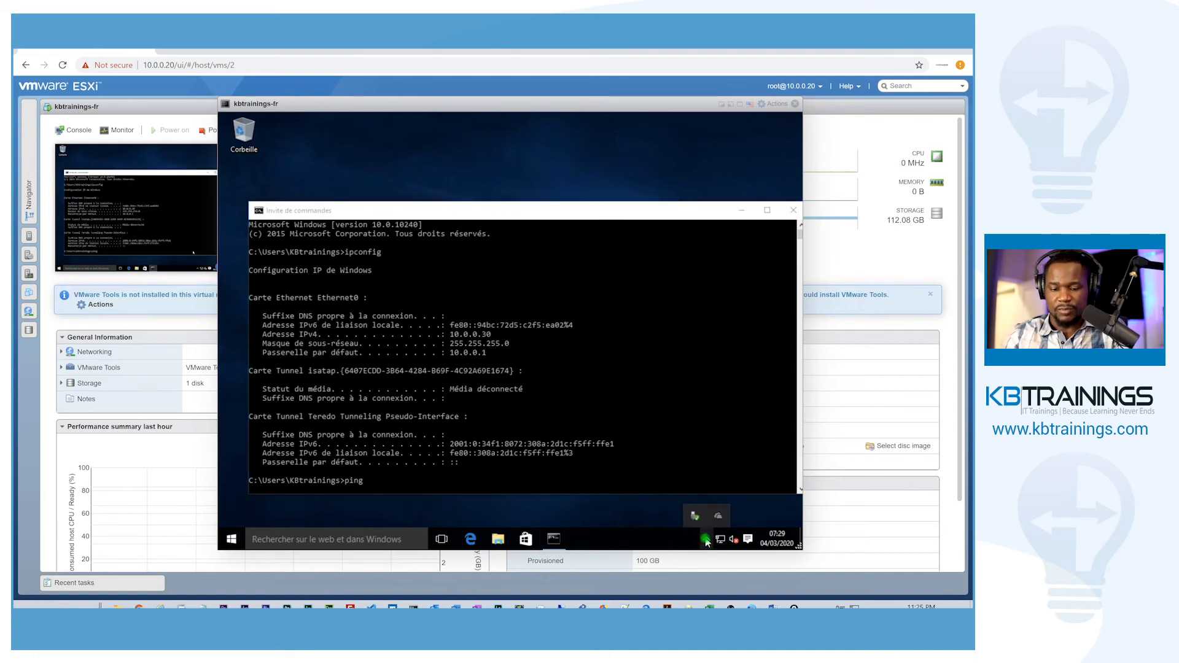
click(227, 540)
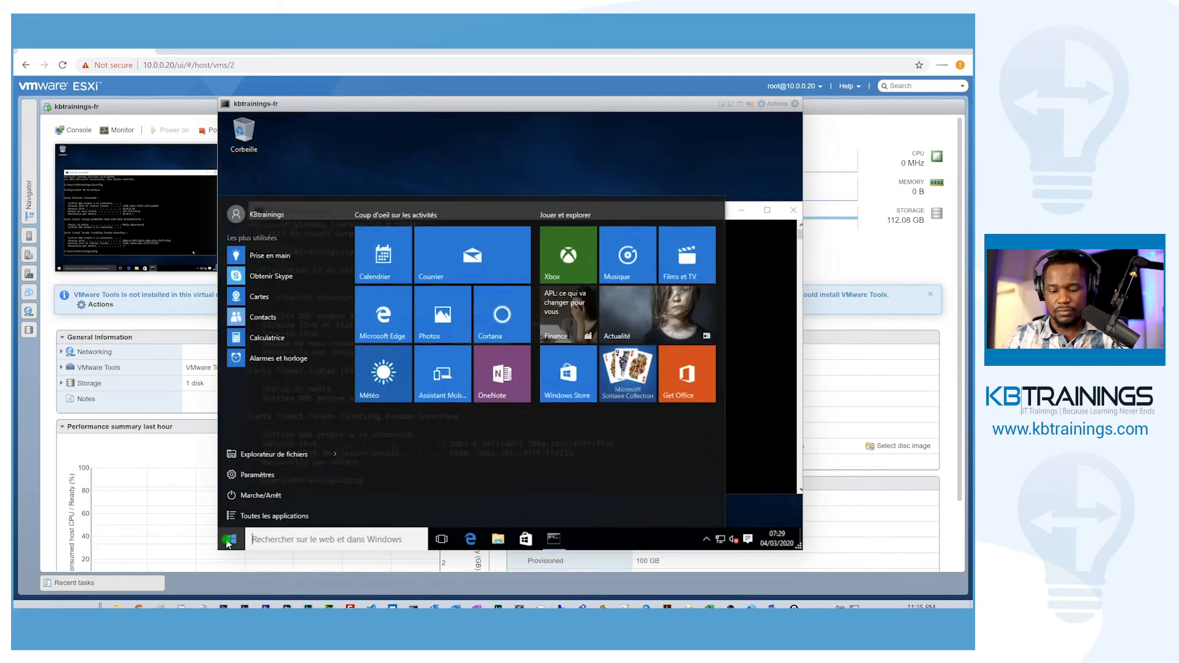
text(clavier)
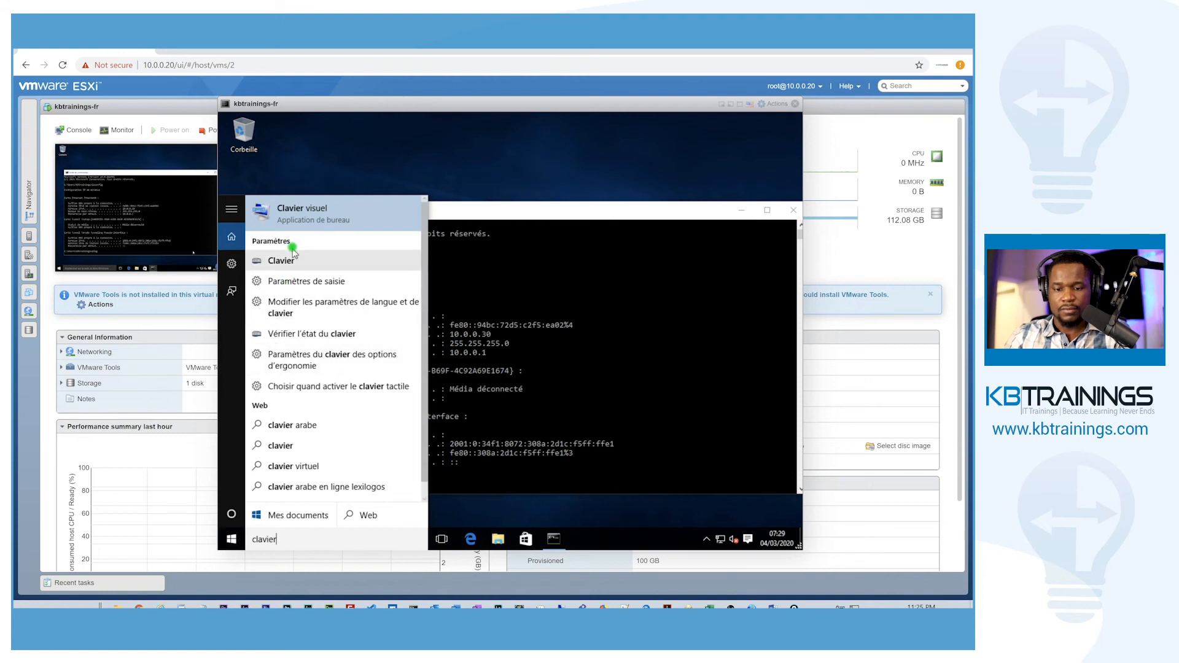
click(297, 303)
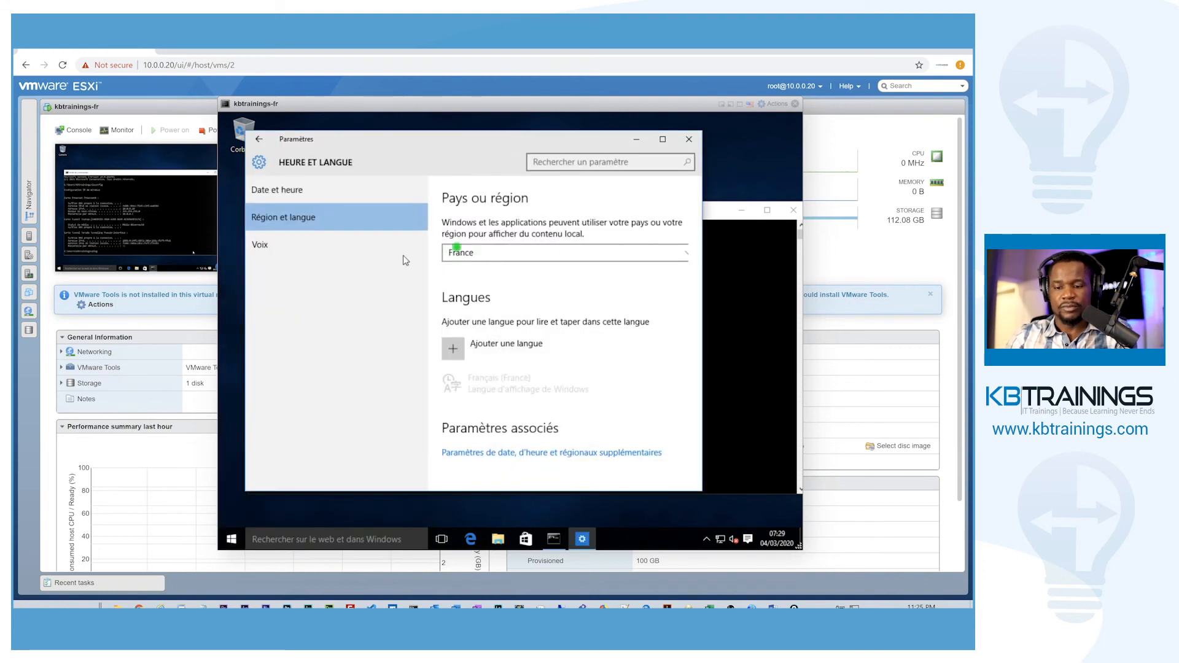
click(450, 360)
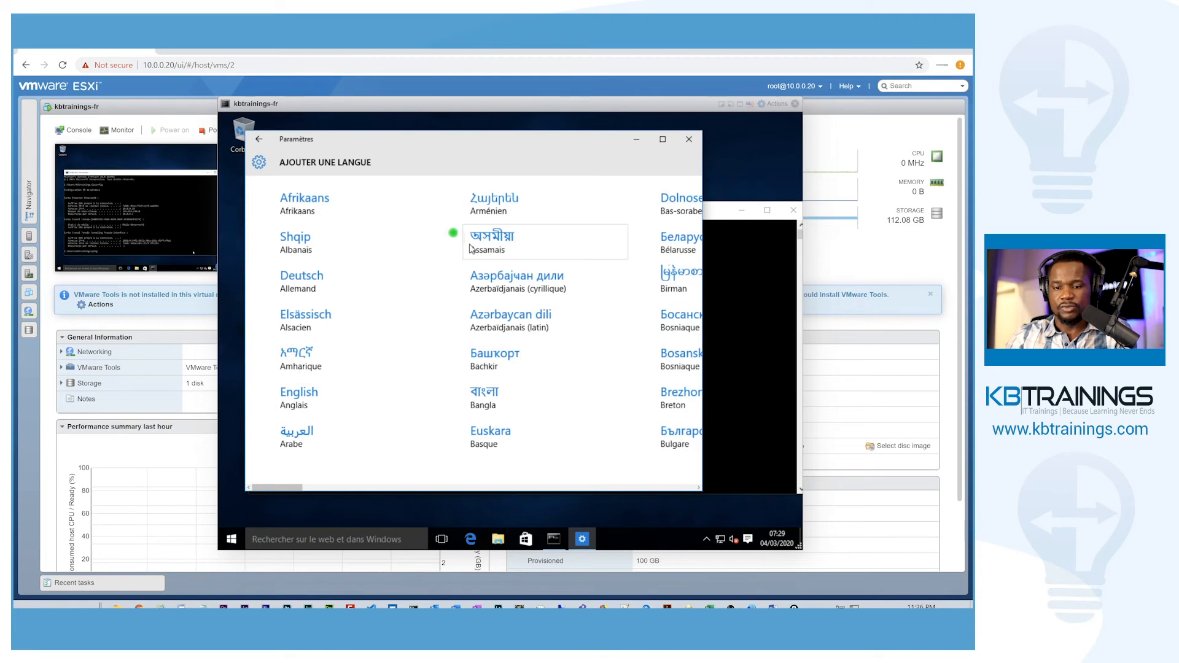
click(292, 401)
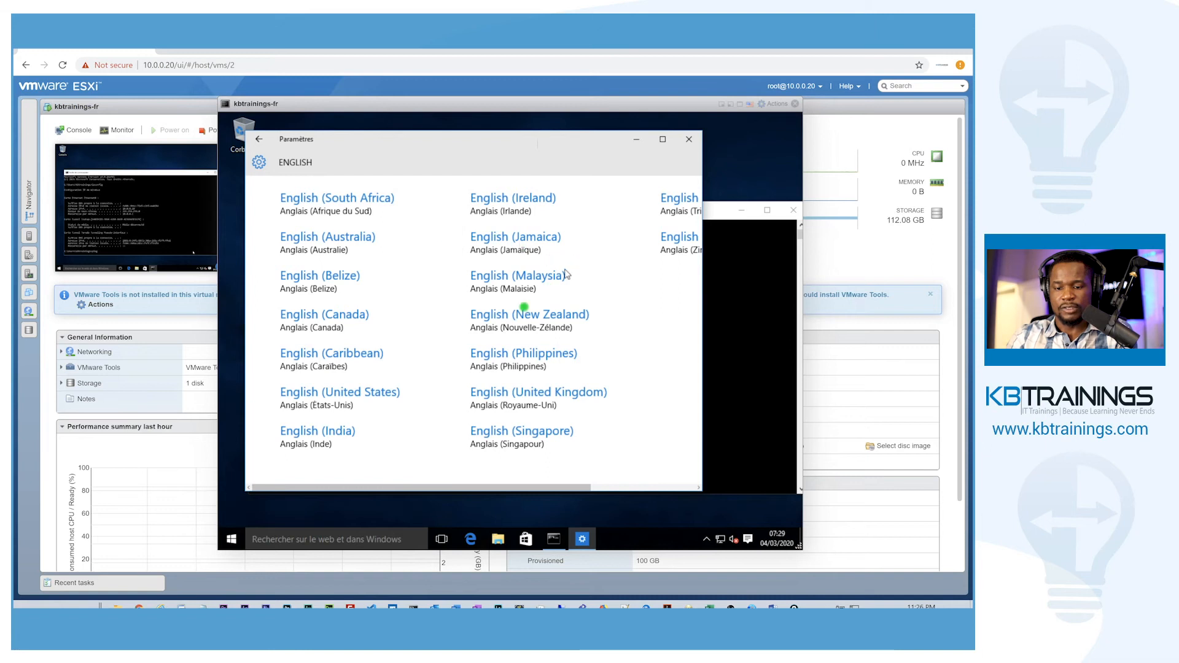
click(341, 408)
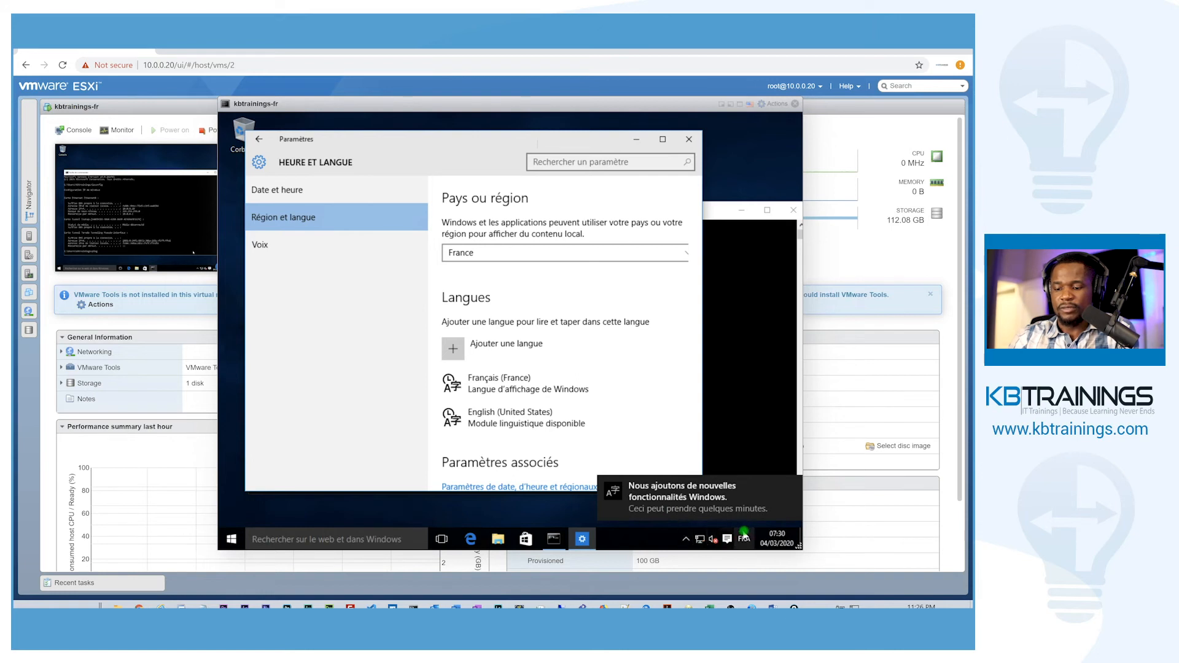
click(746, 538)
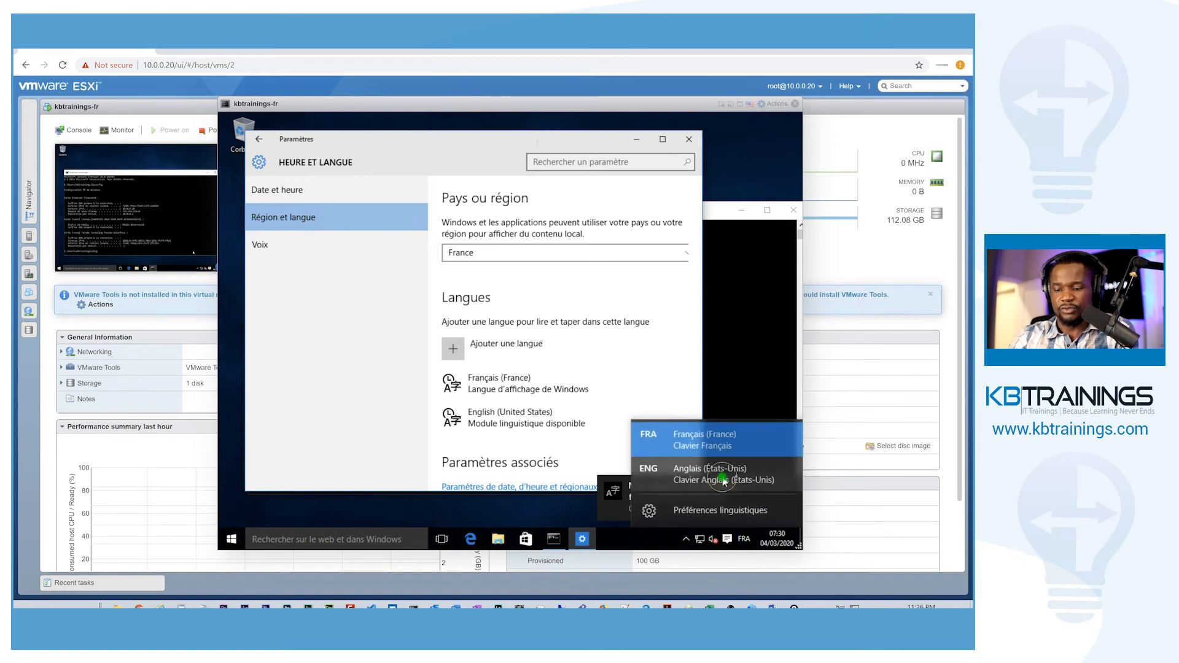
click(724, 482)
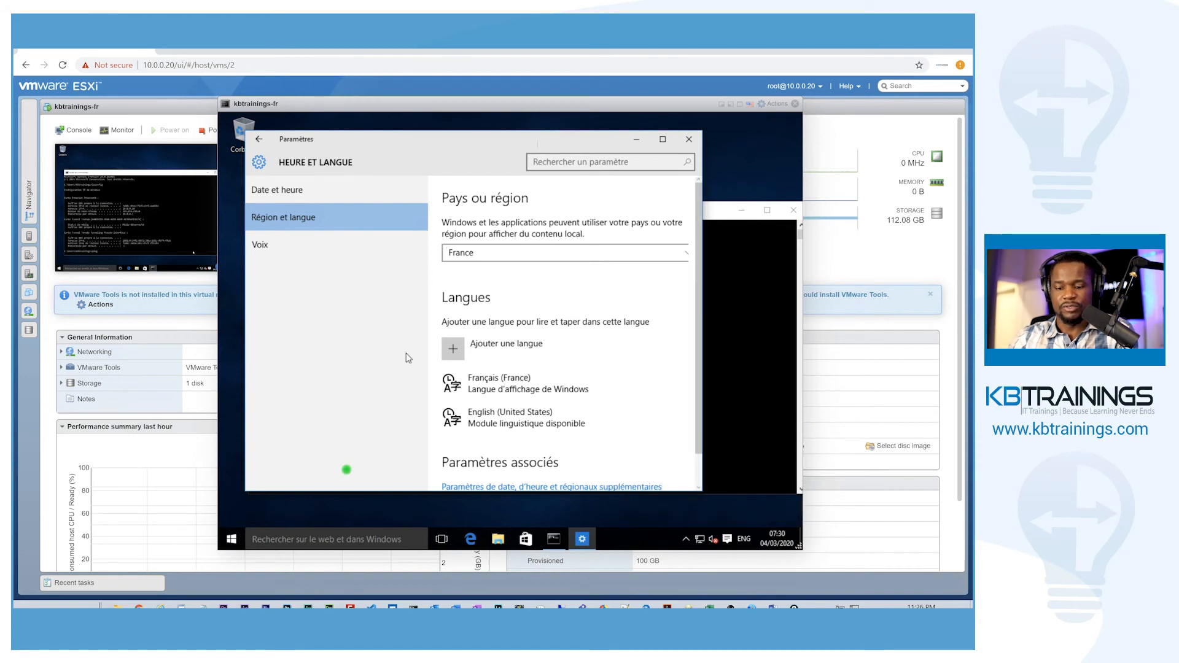
- Complete the pending command in the virtual machine's command prompt to ping the default gateway 10.0.0.1
click(553, 539)
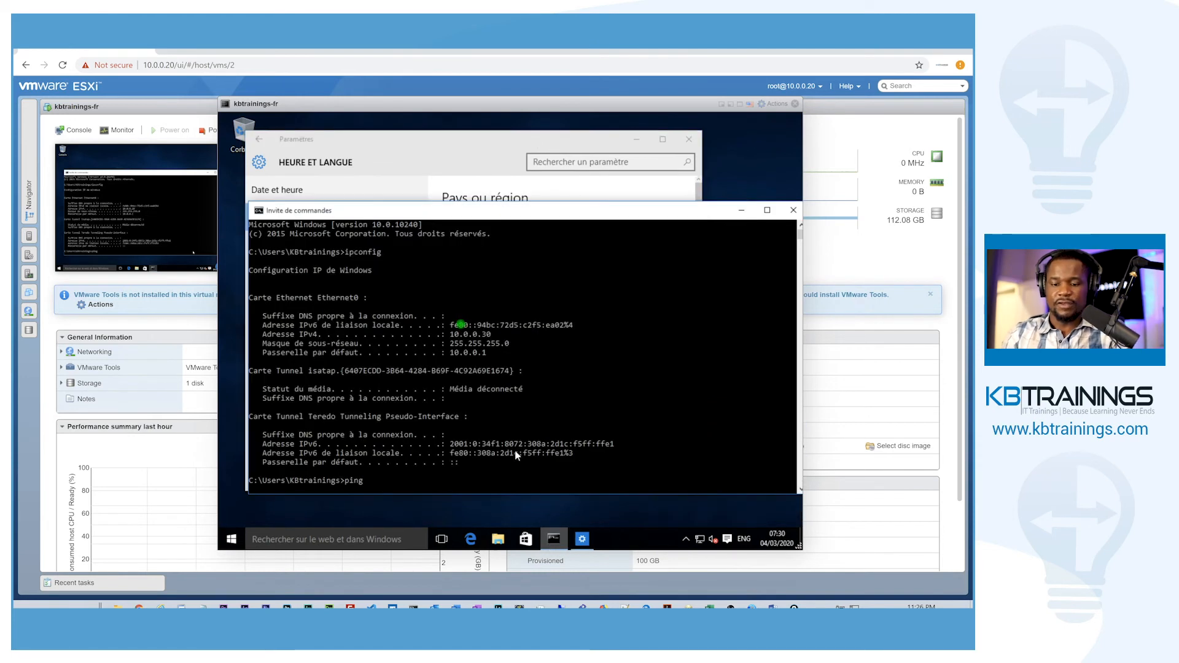
click(442, 326)
double_click(465, 335)
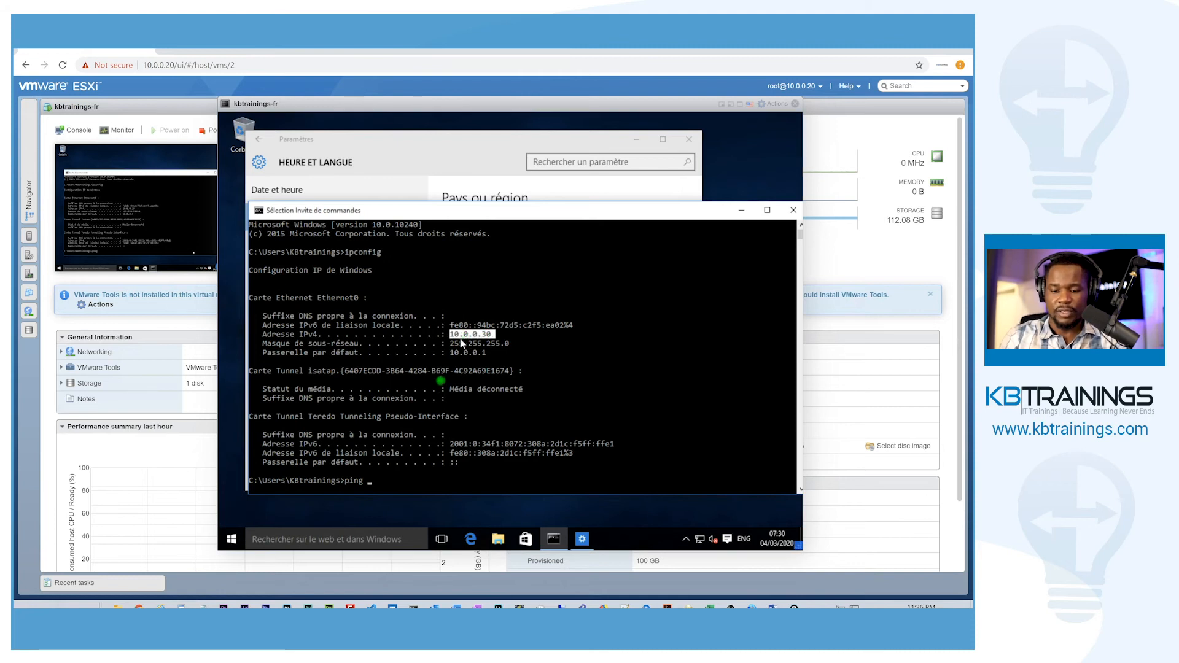
text(10.0.0.1)
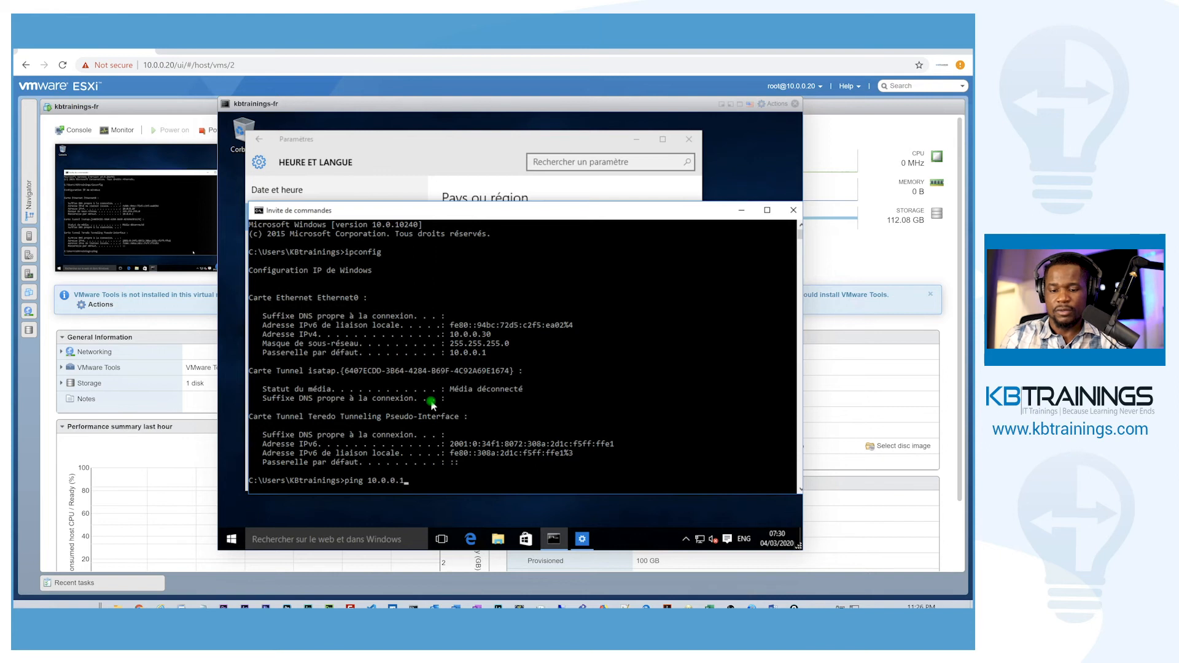
key(Return)
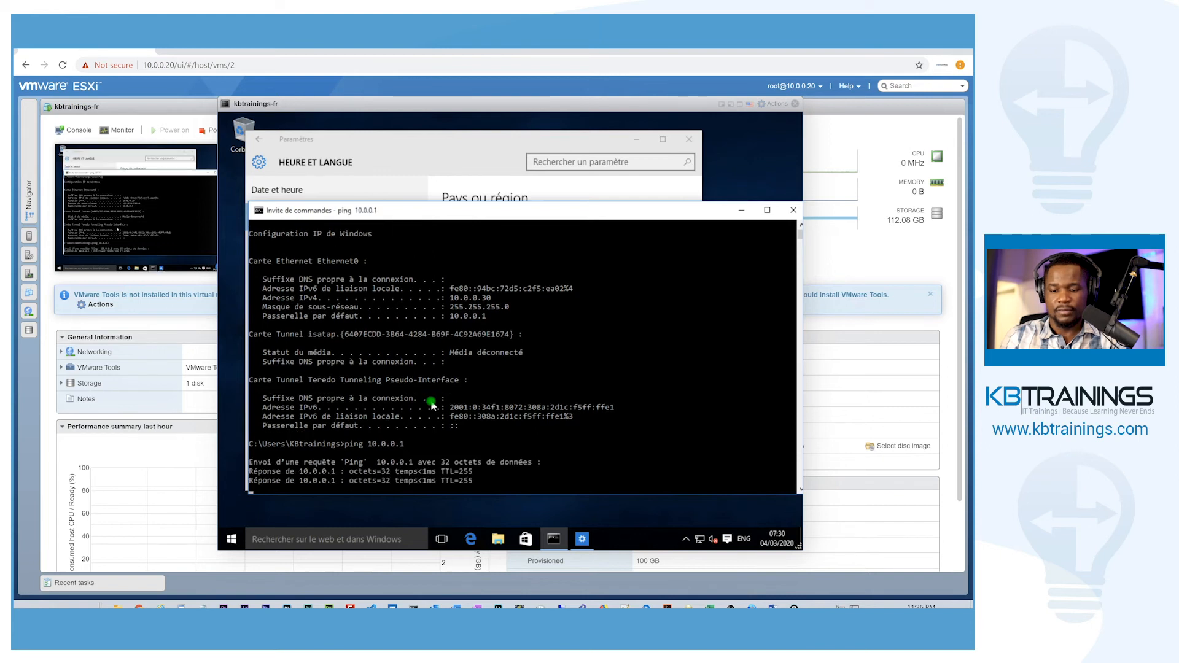
key(super+c)
key(super+c)
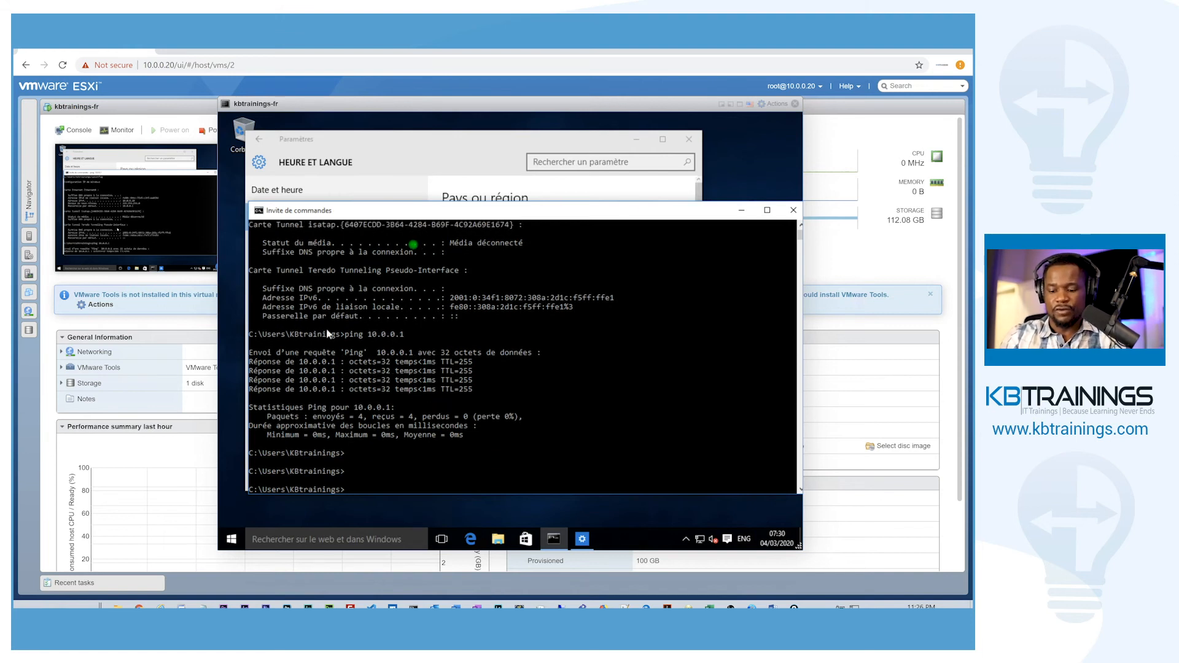
- Switch to the host computer's Command Prompt, run ipconfig, and narrow its window to uncover the virtual machine console
key(alt+Tab)
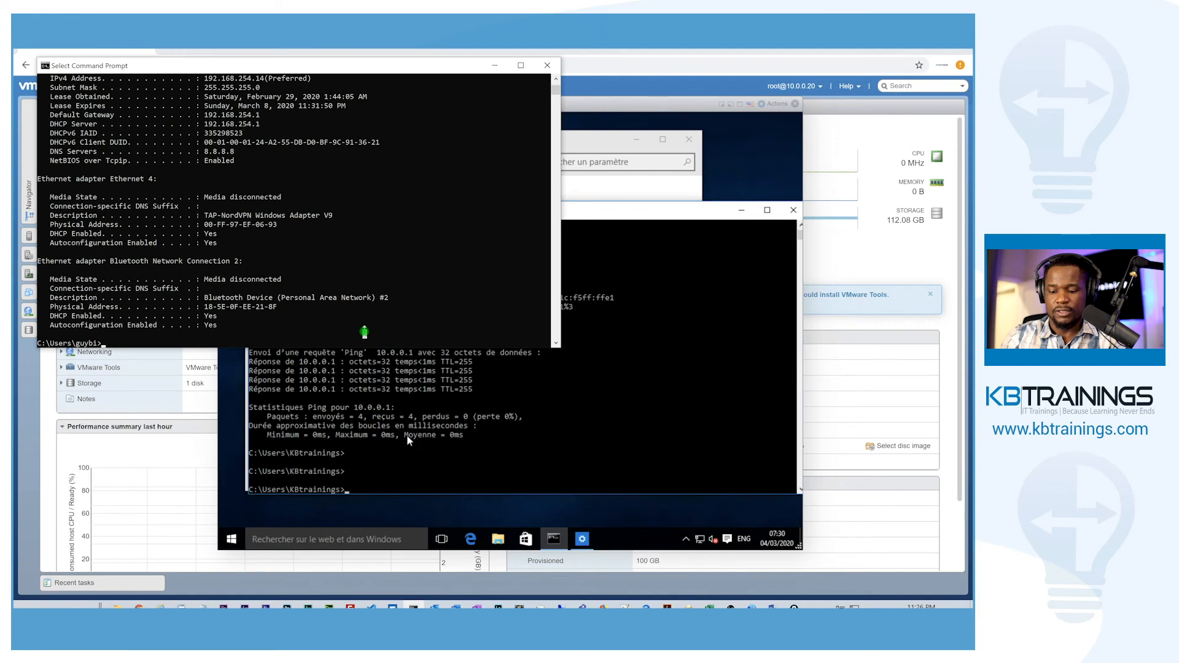
key(Return)
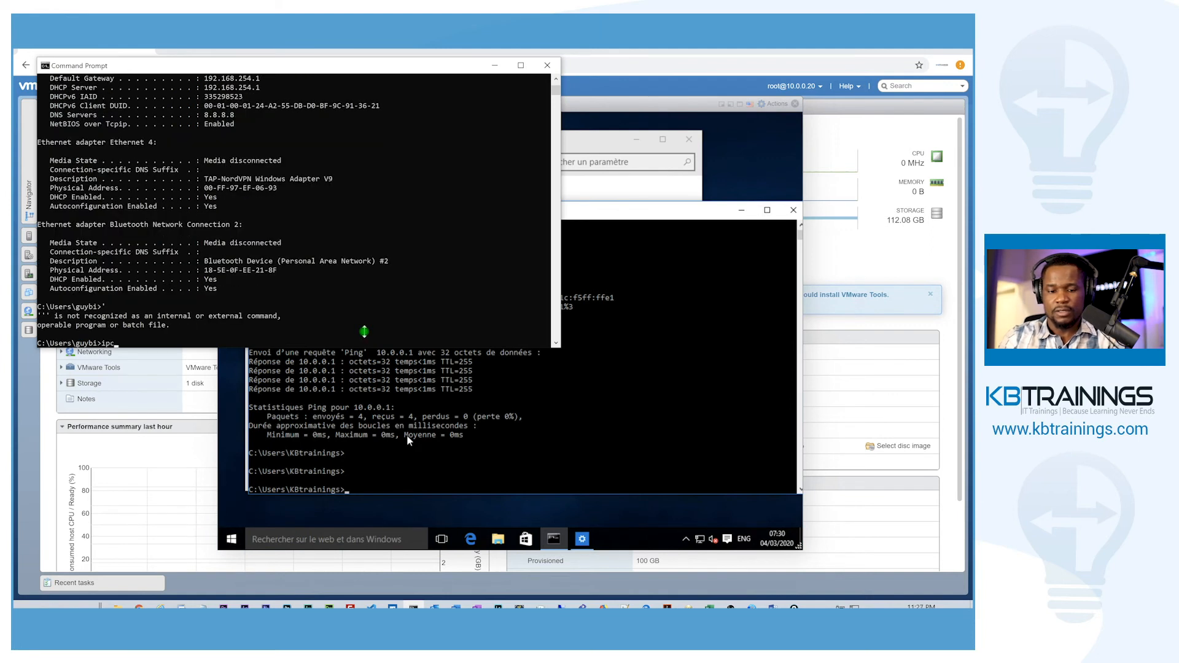
text(ipconfig)
key(Return)
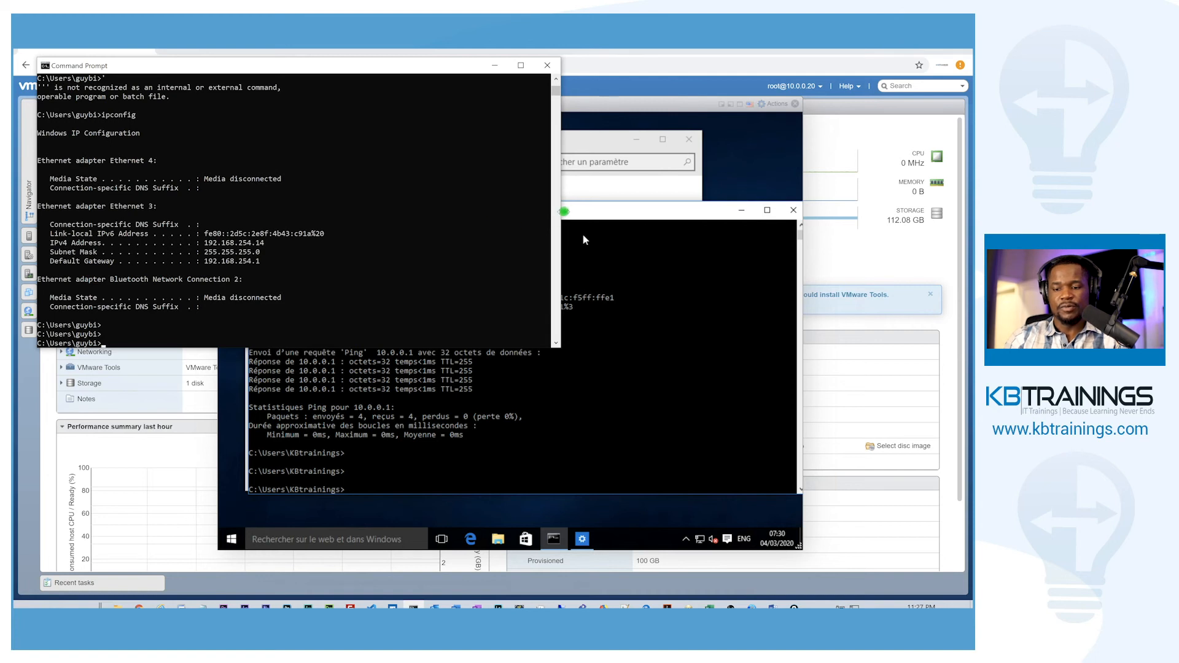
drag(562, 220, 340, 210)
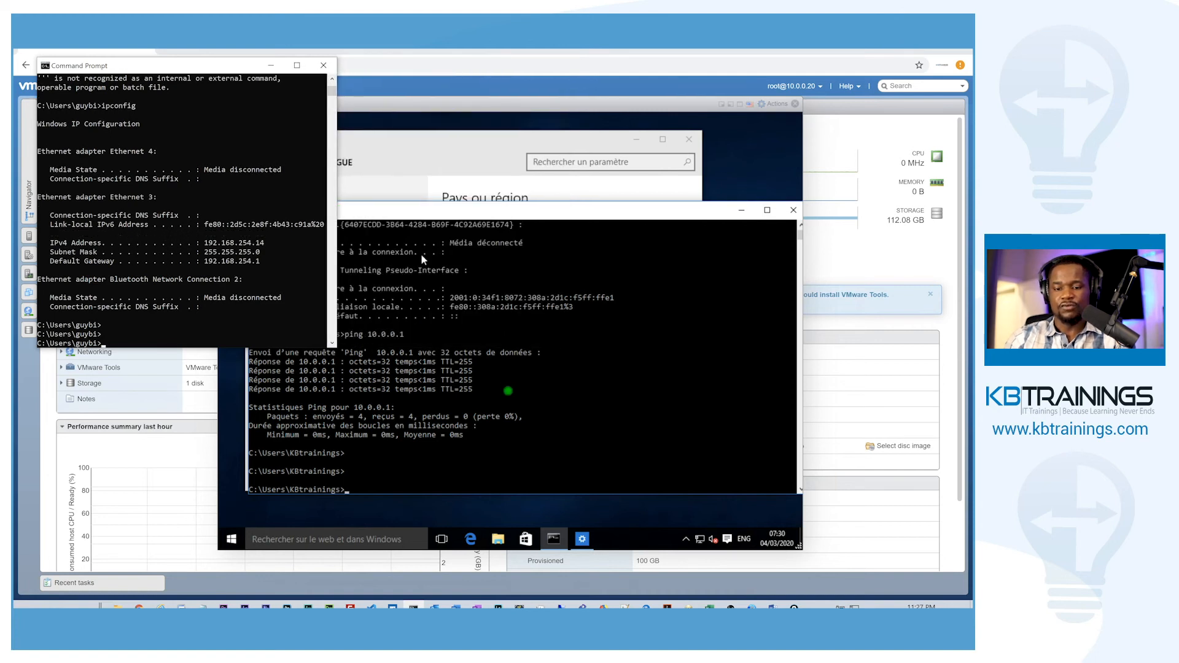
- Return to the virtual machine's command prompt and ping the host computer at 192.168.254.14
click(507, 390)
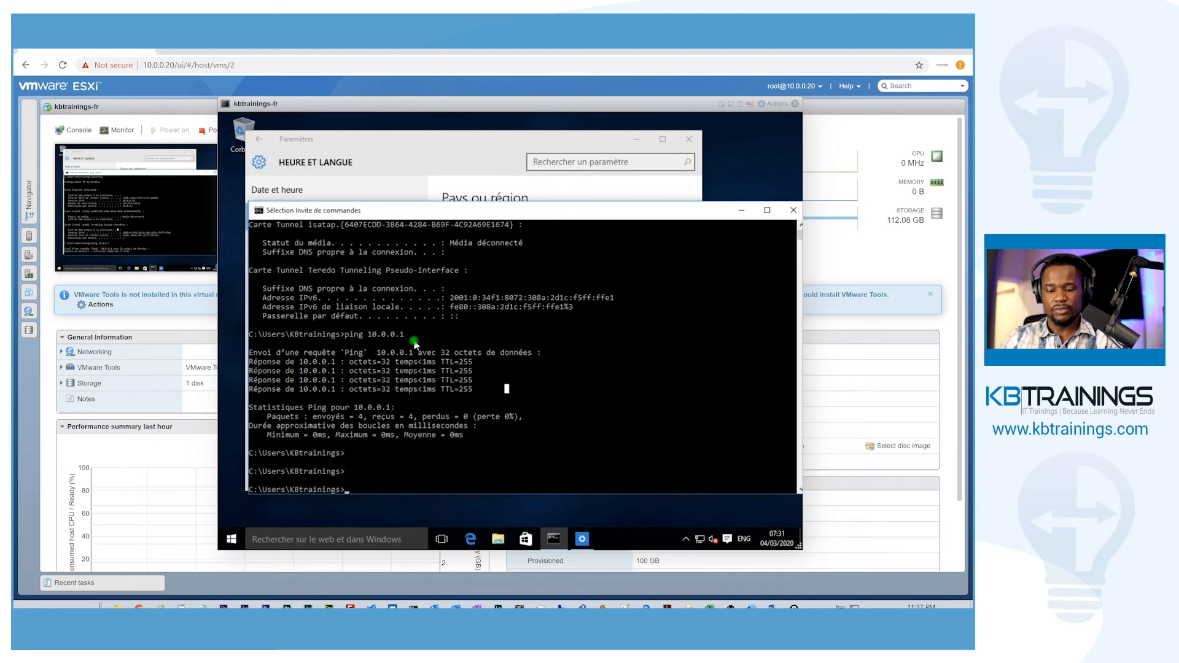
key(ctrl+Left)
key(ctrl+Right)
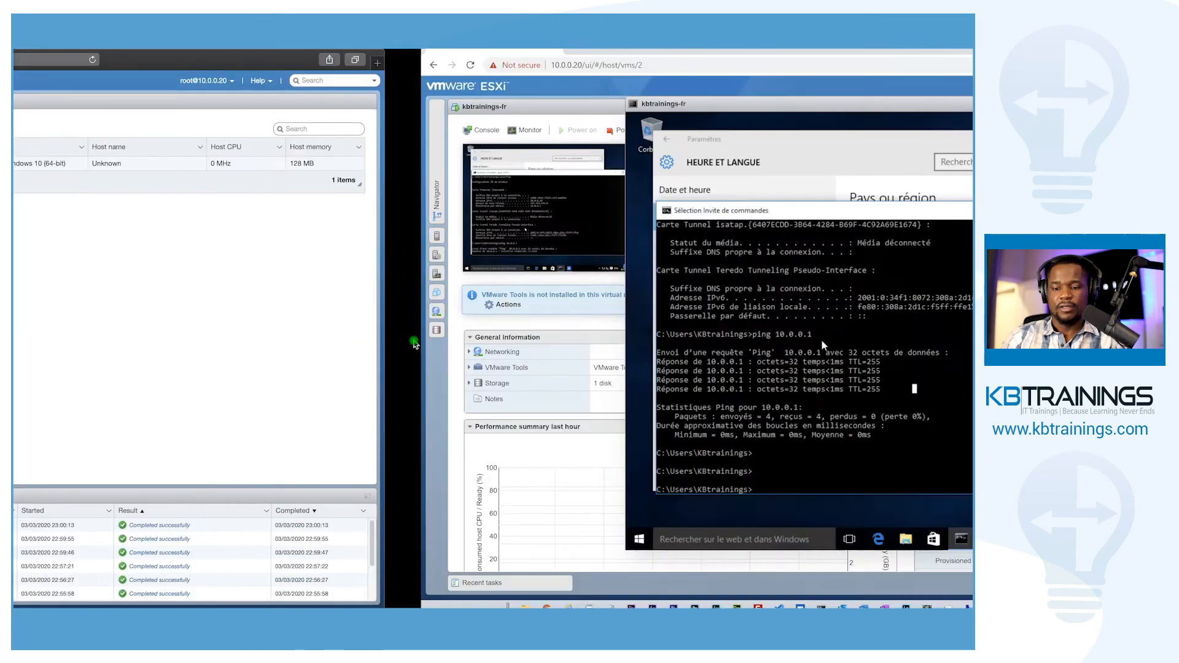
key(ctrl+Right)
key(ctrl+Left)
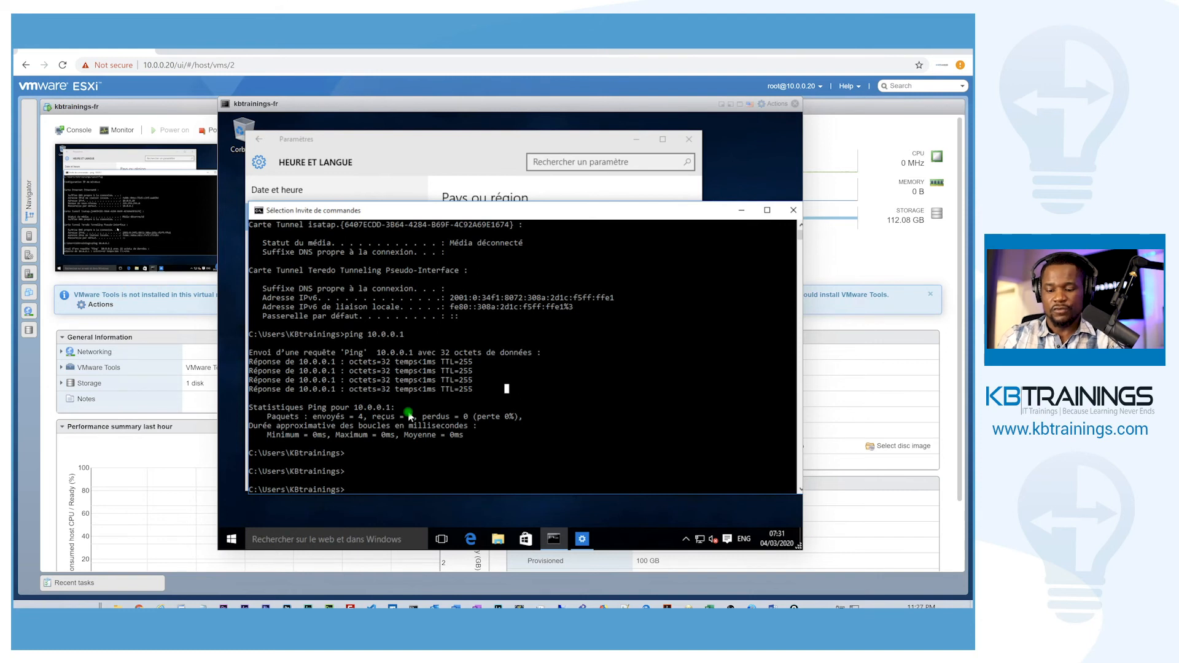
text(ping 192.168.254.)
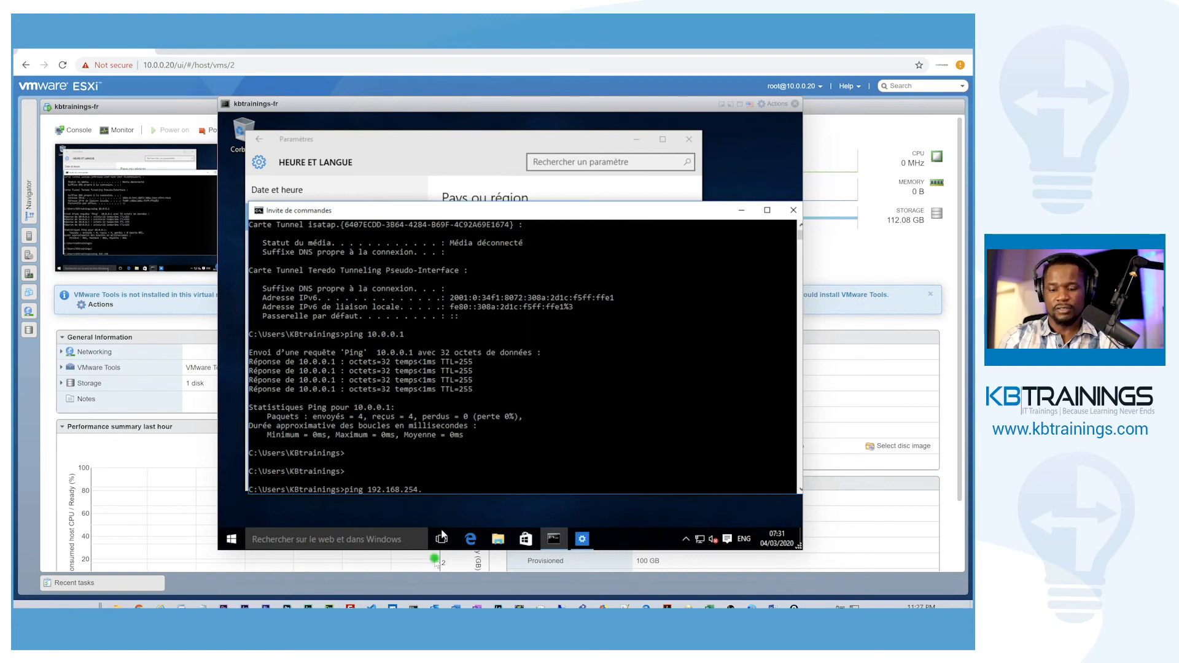
click(413, 607)
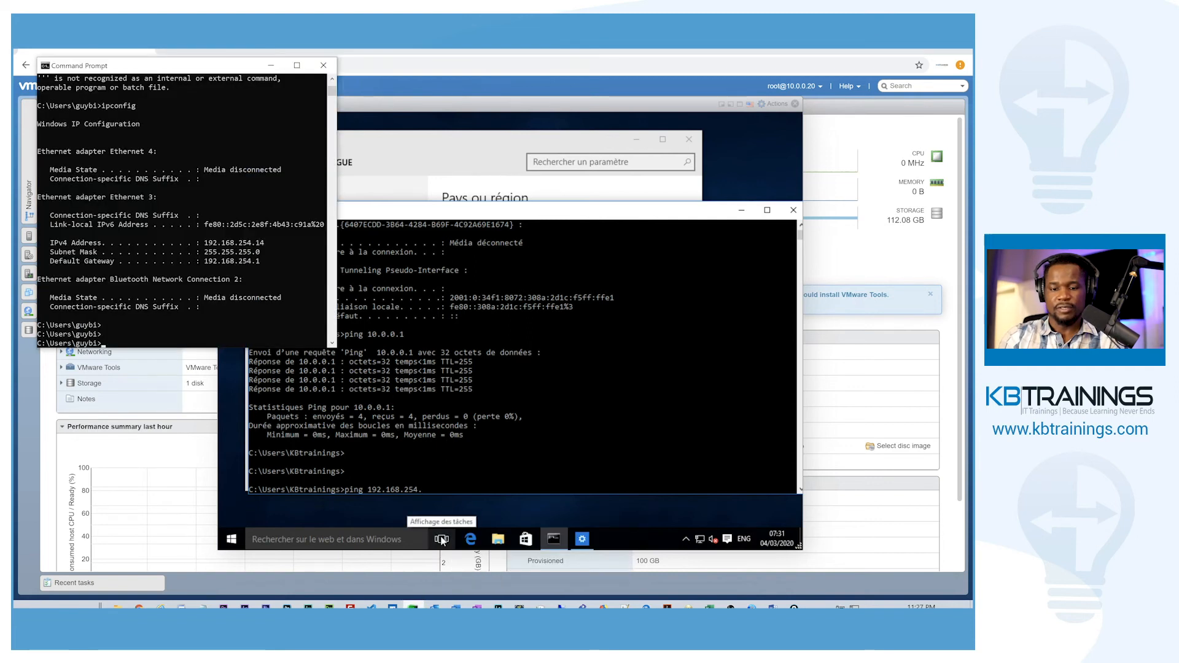
click(441, 540)
click(490, 389)
text(14)
key(Return)
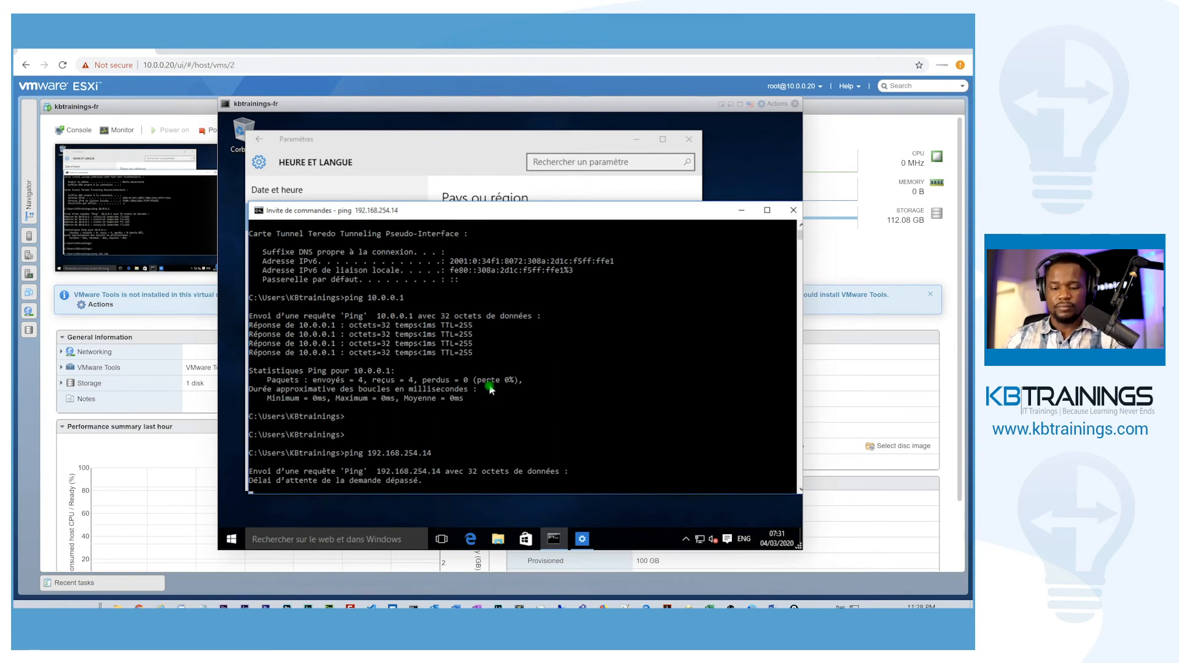
- Stop the running ping and restart it as a continuous ping to 192.168.254.14 with the -t option
key(ctrl+c)
key(Return)
key(Up)
key(space)
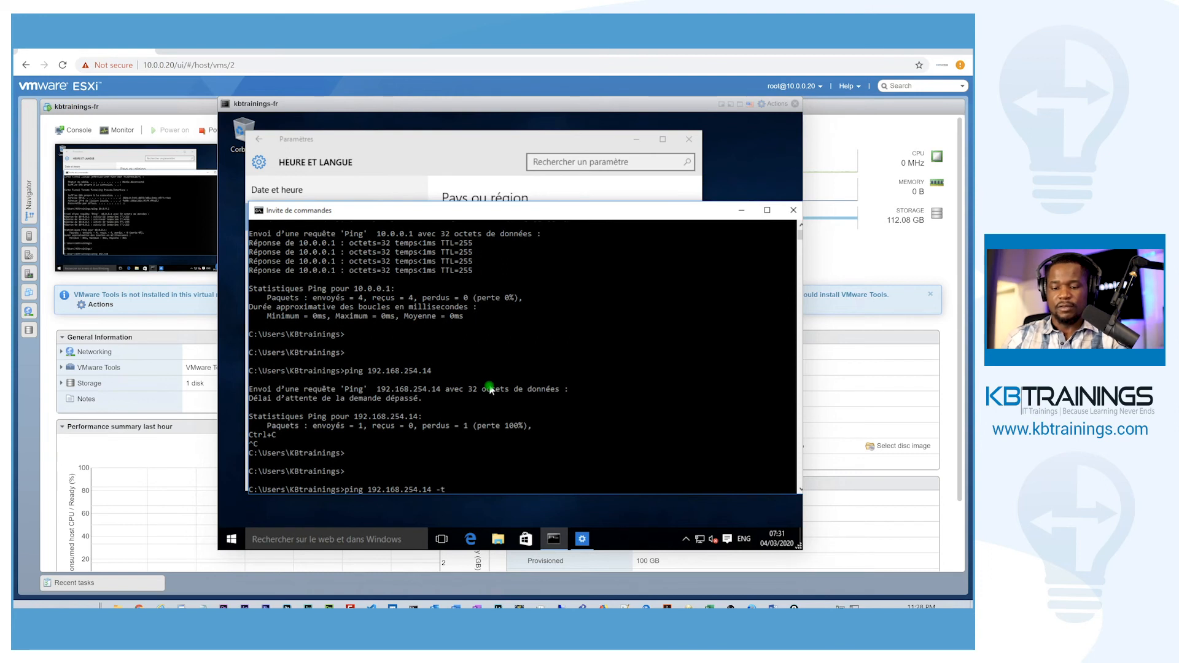
text(-t)
key(Return)
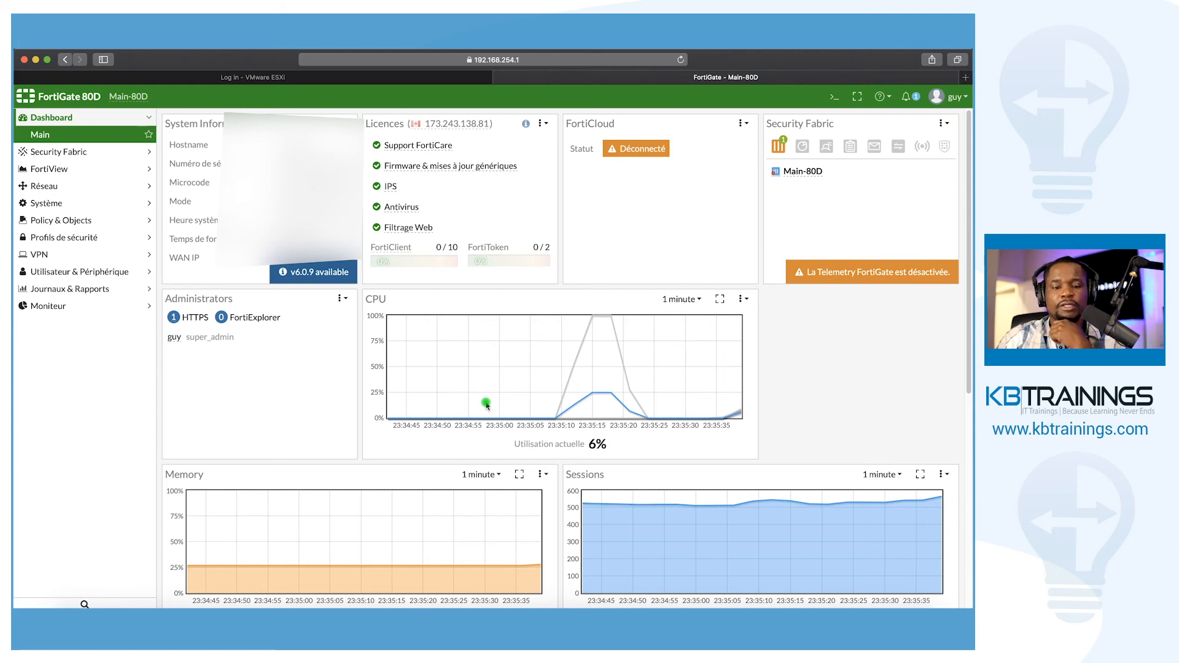
- Create an IPv4 policy named Lab to Home with Lab (port2) as incoming interface and Home (port3) as outgoing interface
click(60, 221)
click(60, 222)
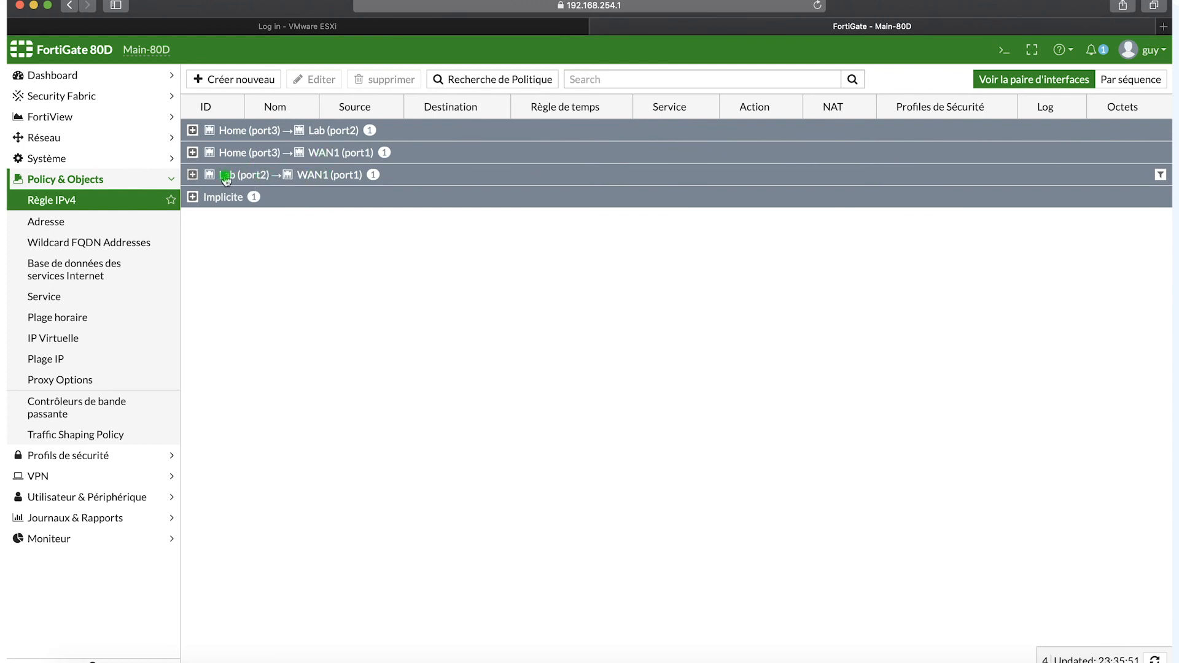
click(219, 81)
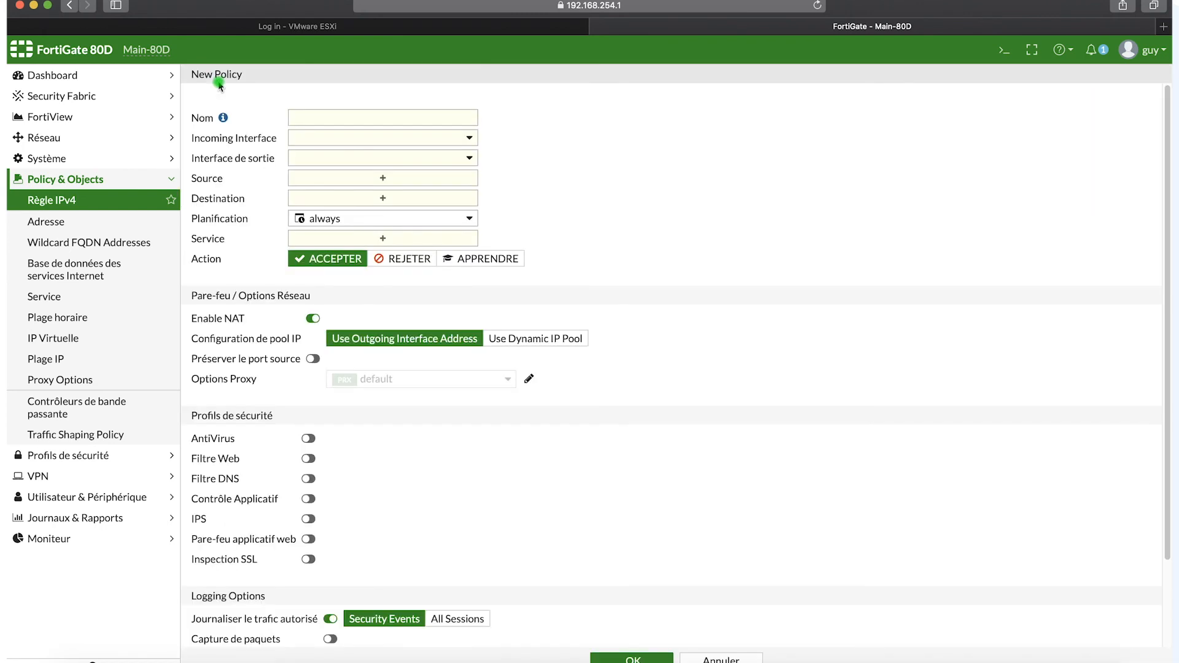
click(300, 116)
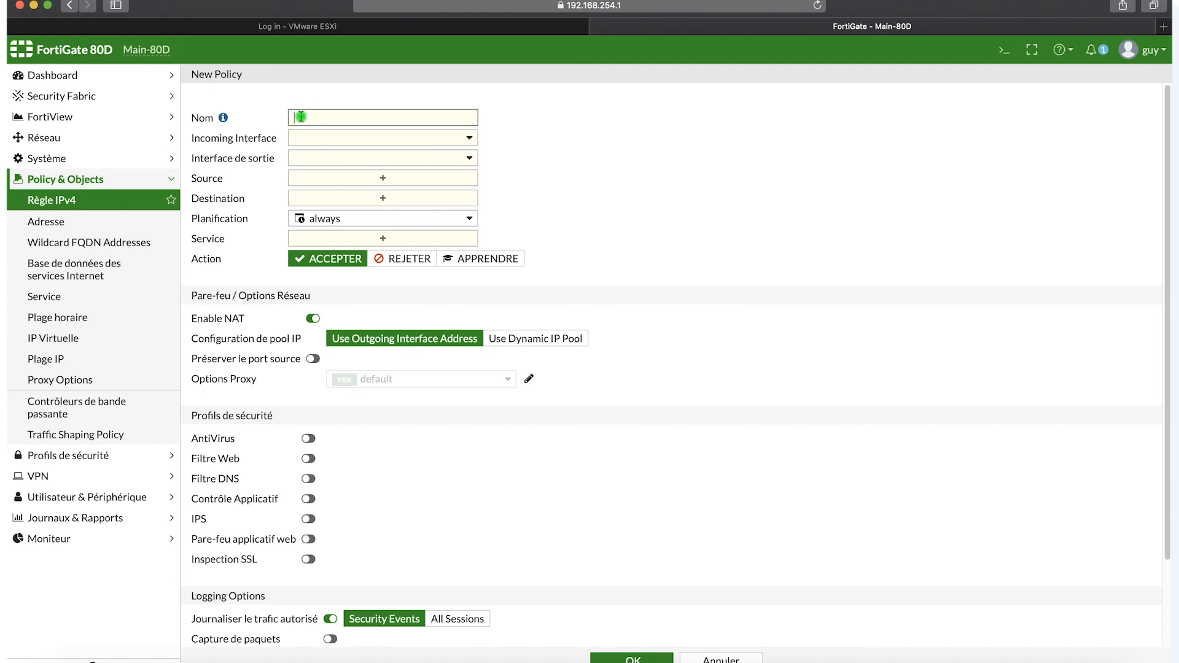
text(Lab to Home)
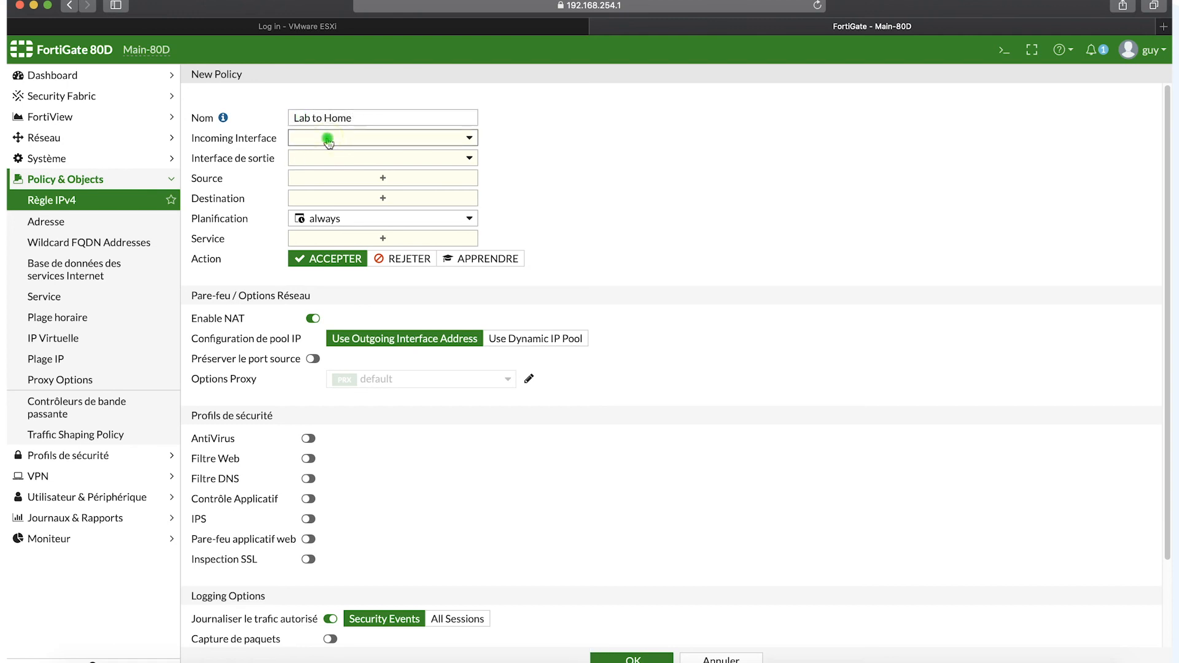
click(328, 138)
click(333, 195)
click(353, 158)
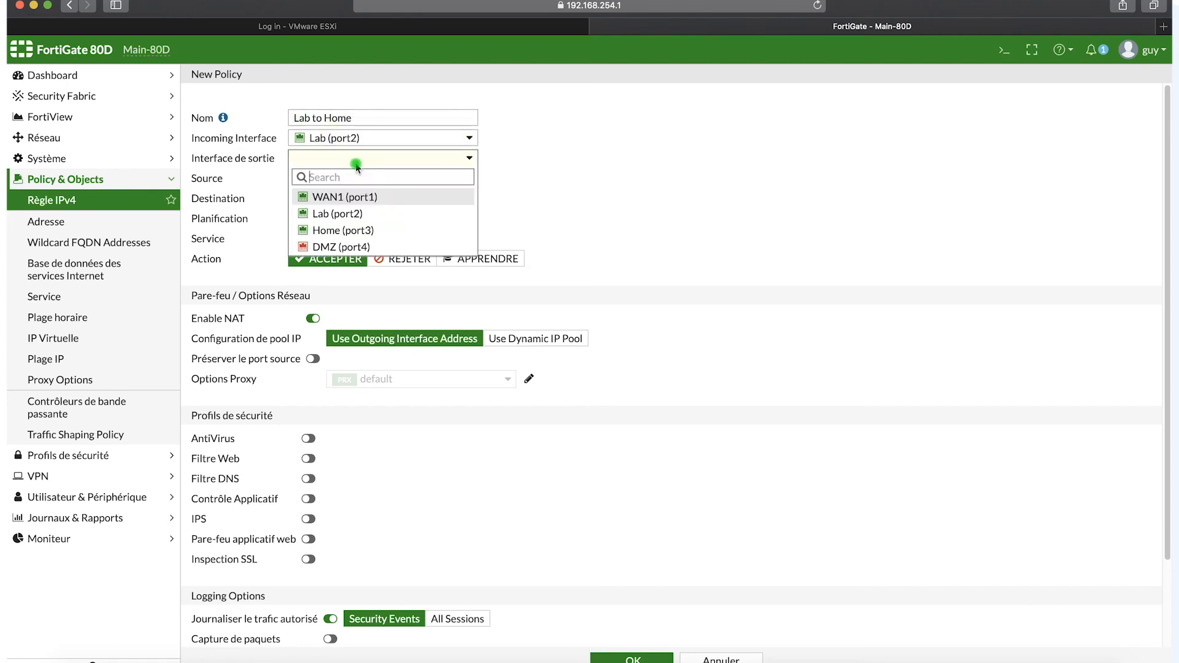
click(348, 231)
- Set the policy's source to Lab Subnet, its destination to Home Subnet and its service to ALL
click(348, 179)
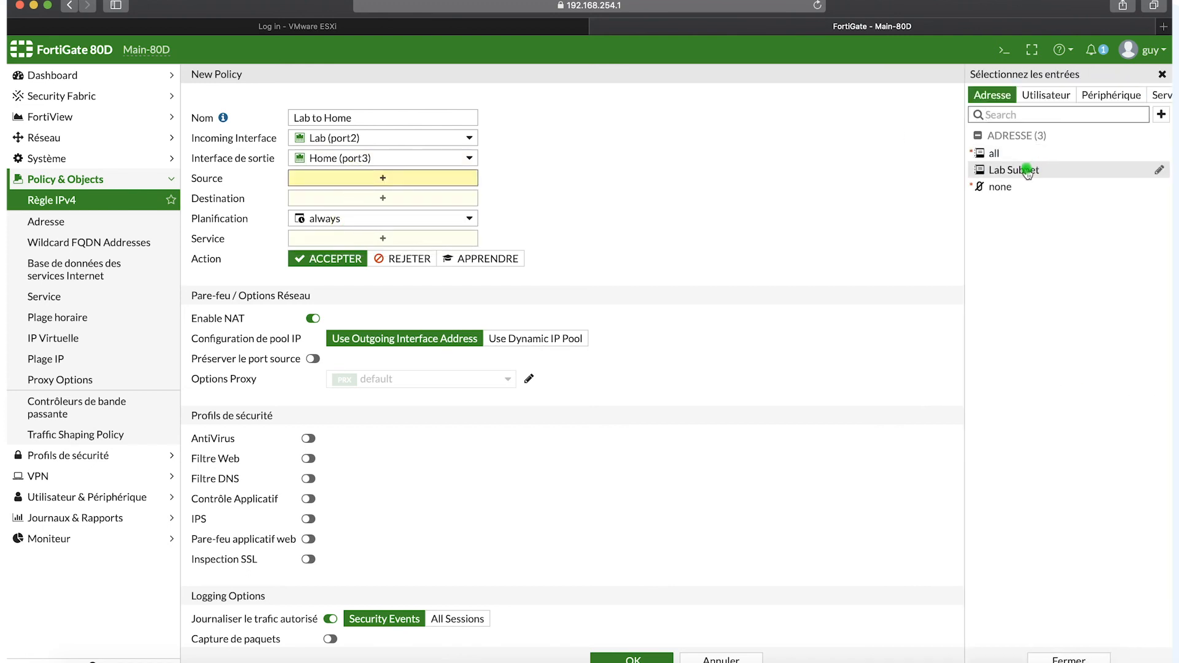
click(1032, 170)
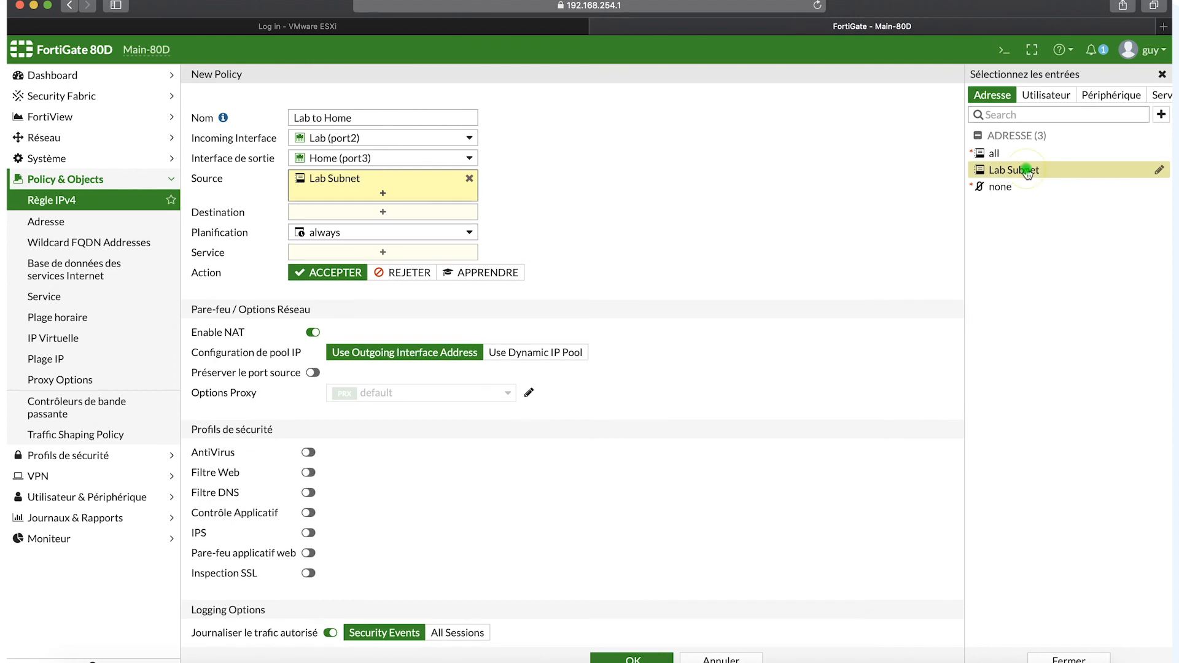
click(404, 213)
click(1014, 170)
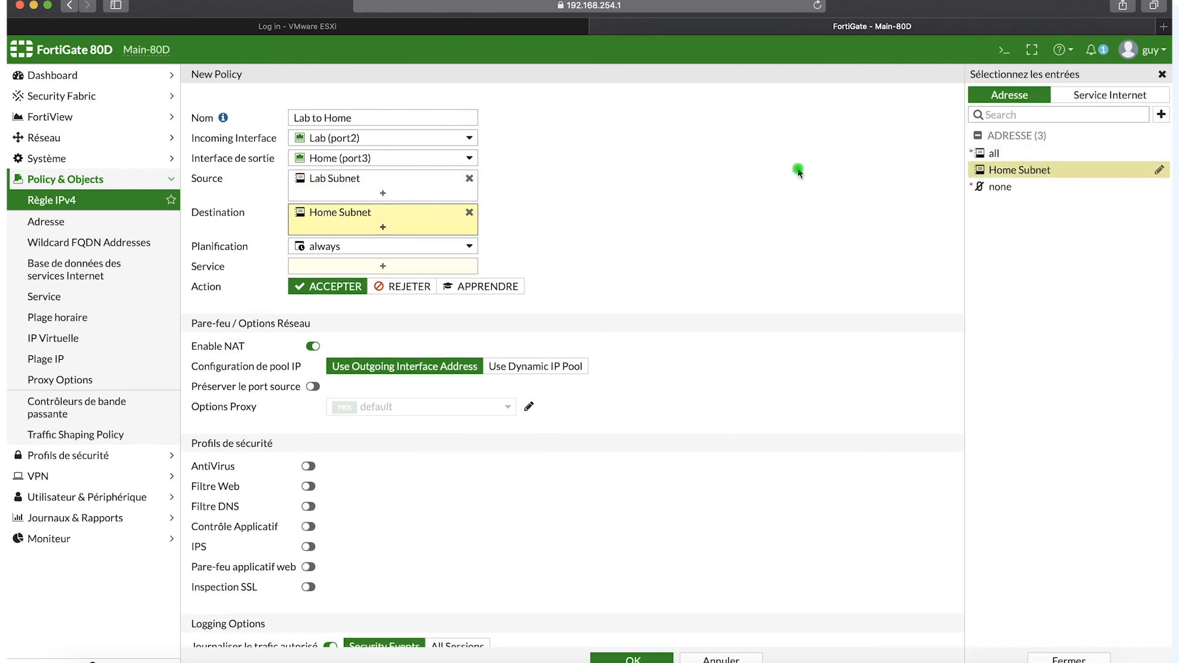
click(334, 265)
click(962, 157)
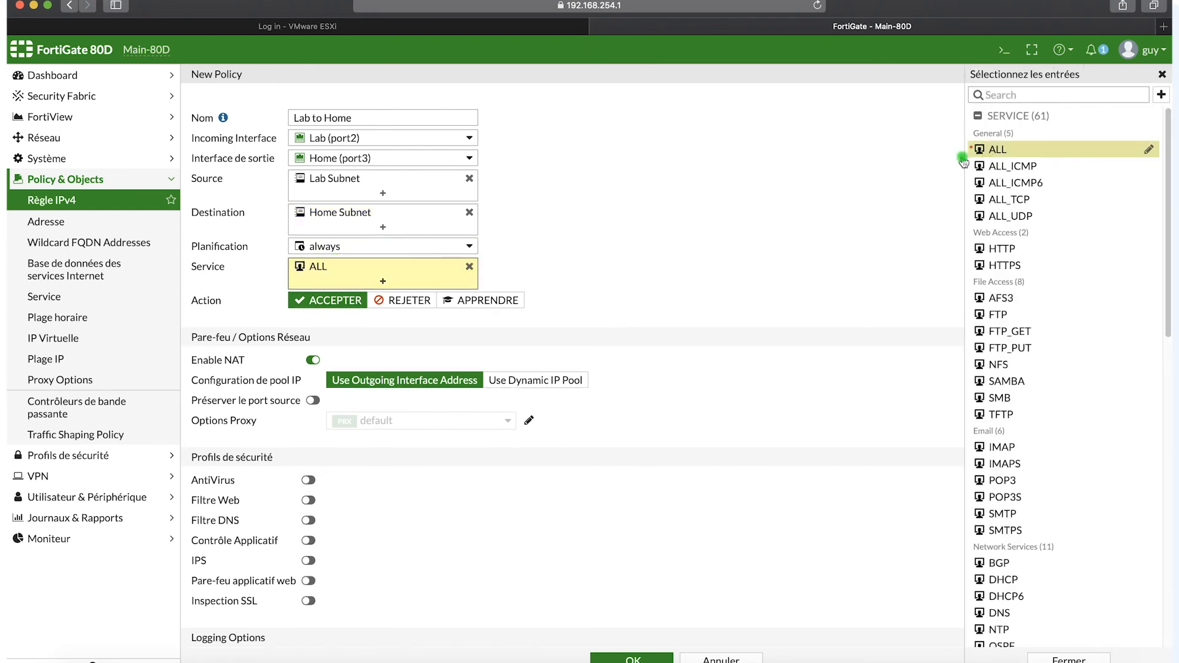
- Disable NAT for the Lab to Home policy and save it
scroll(365, 439, down, 1)
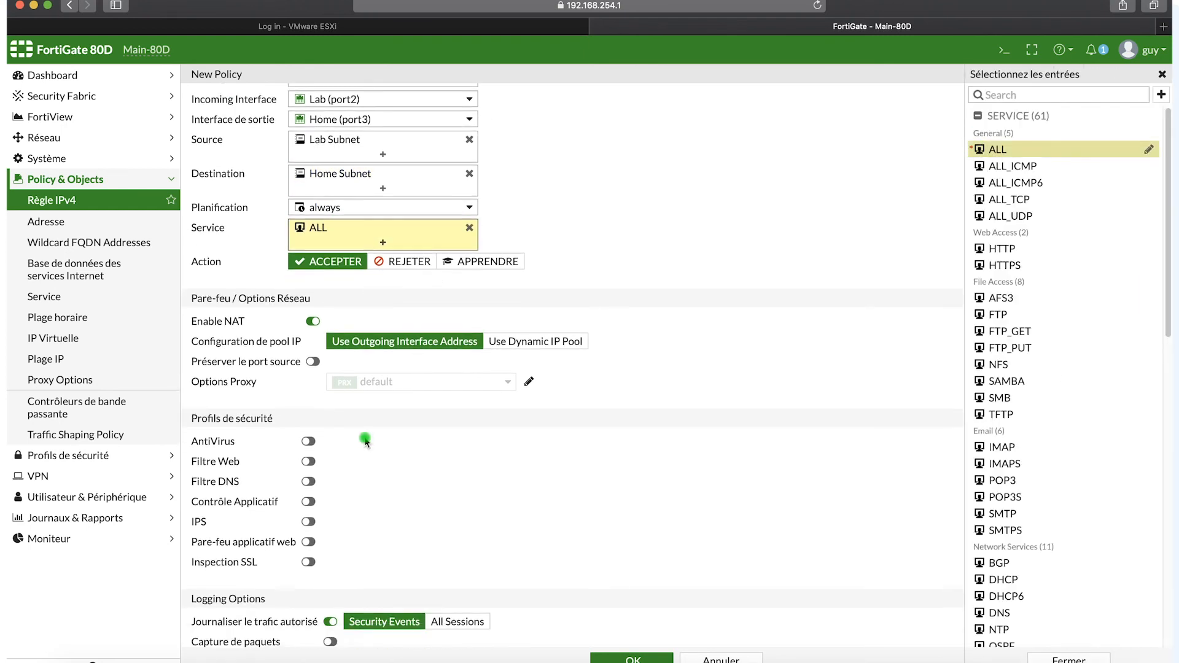
click(313, 321)
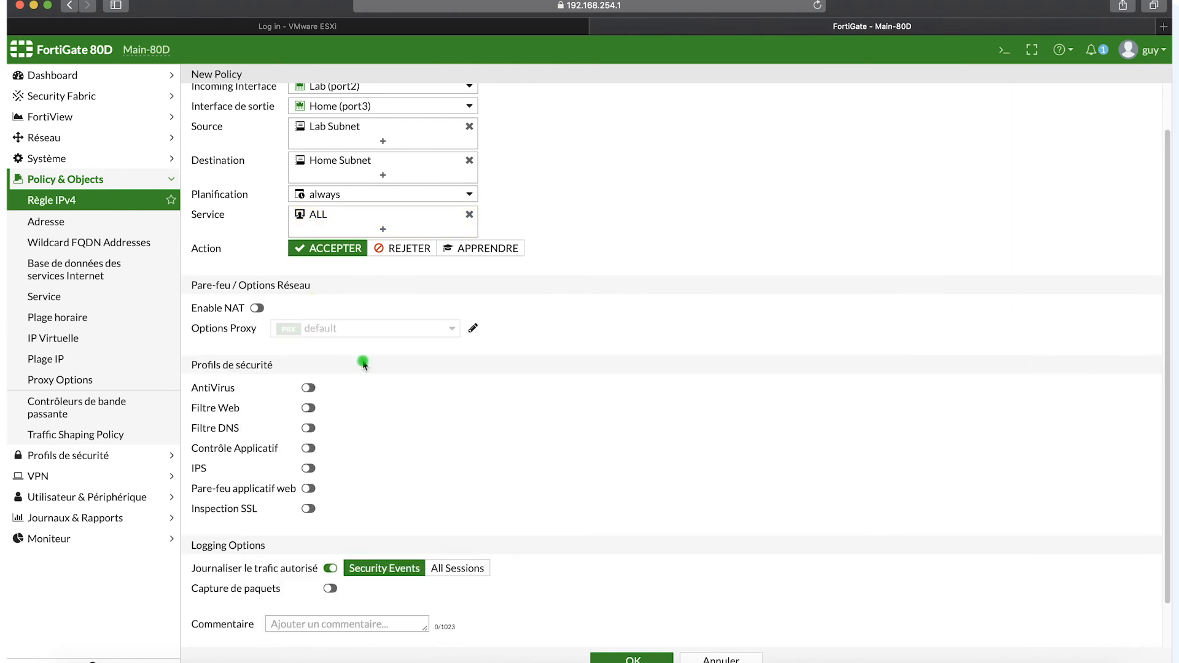
scroll(413, 469, down, 2)
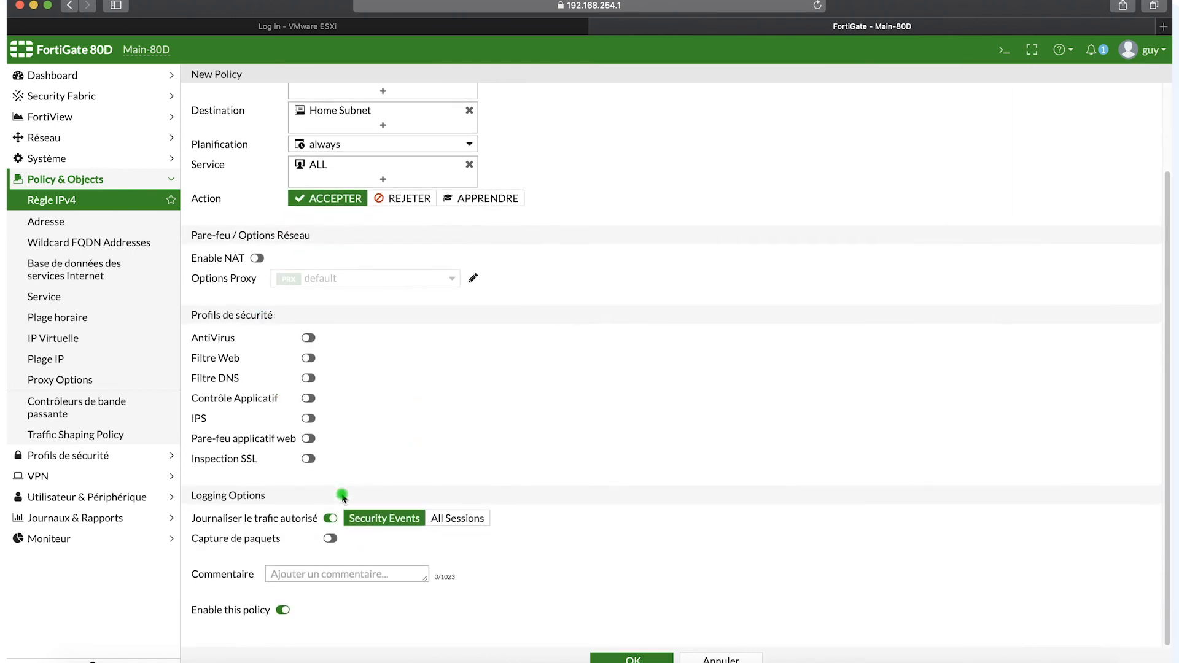
click(637, 658)
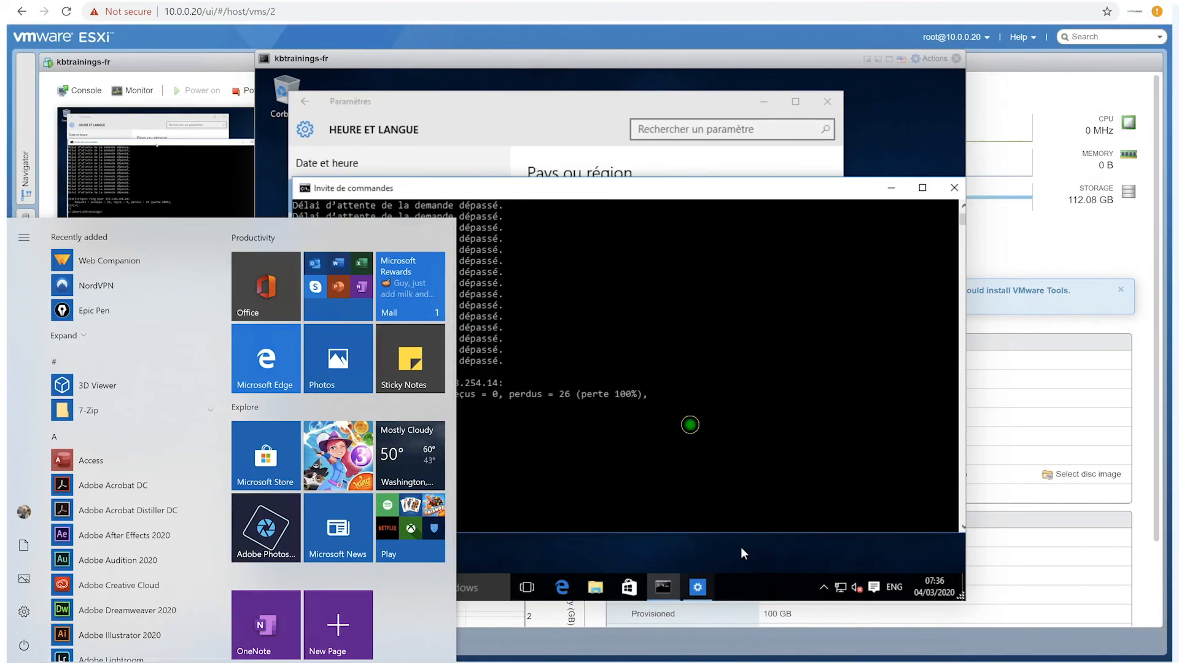
- Rerun the continuous ping to 192.168.254.14 in the virtual machine, and return to the FortiGate policy list to check the Implicite group
click(690, 425)
key(Up)
key(Return)
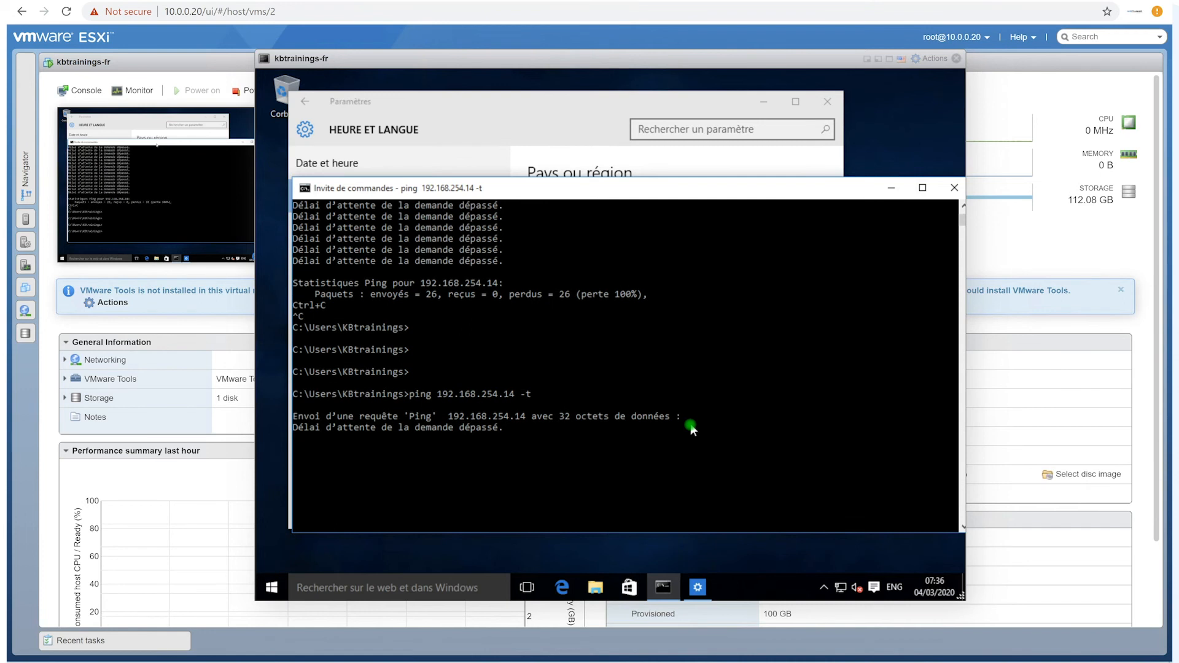
key(ctrl+Left)
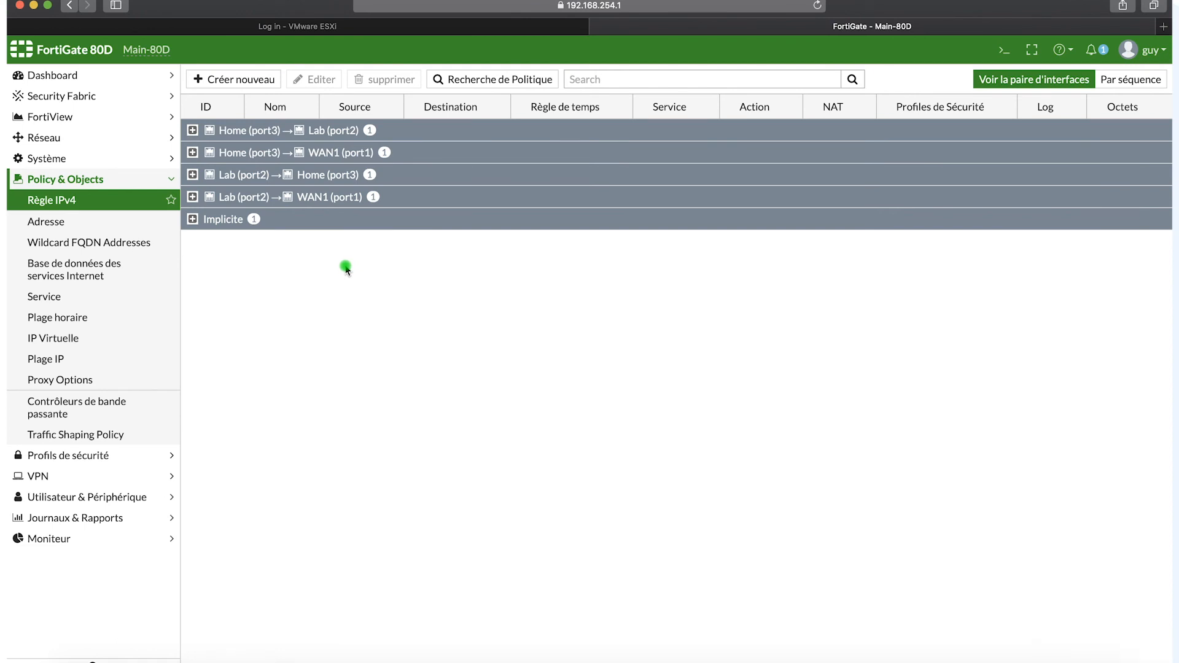
click(193, 220)
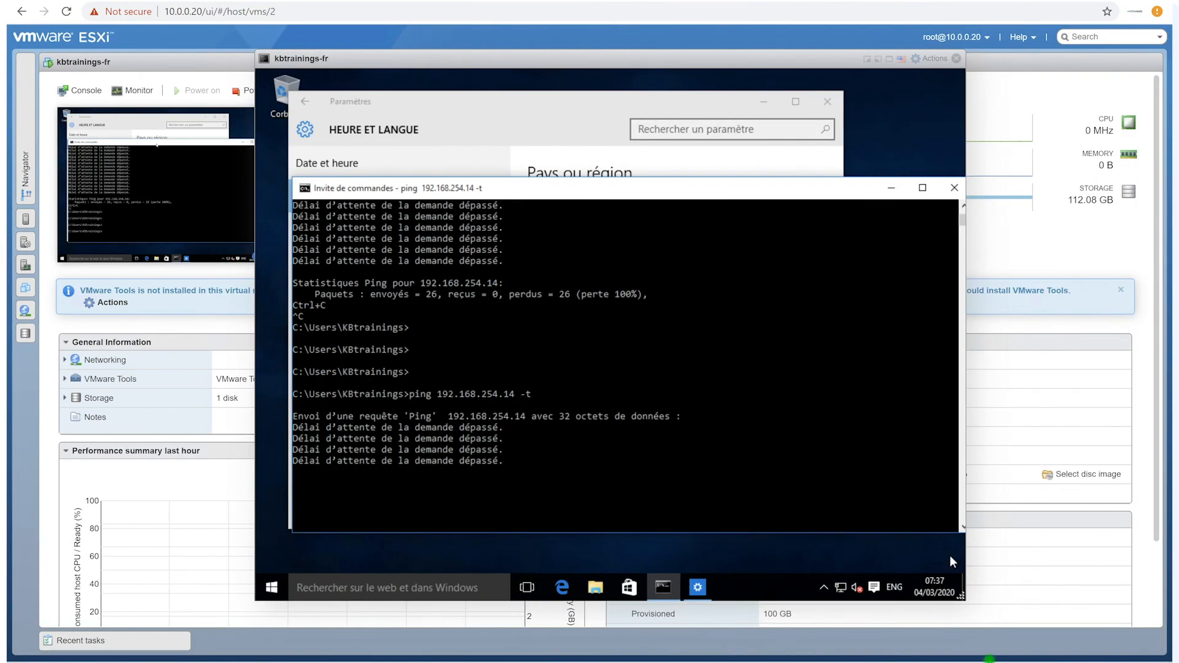
- Switch to Norton Security on the host computer, turn off Smart Firewall for 15 minutes, and return to the virtual machine's running ping
click(989, 660)
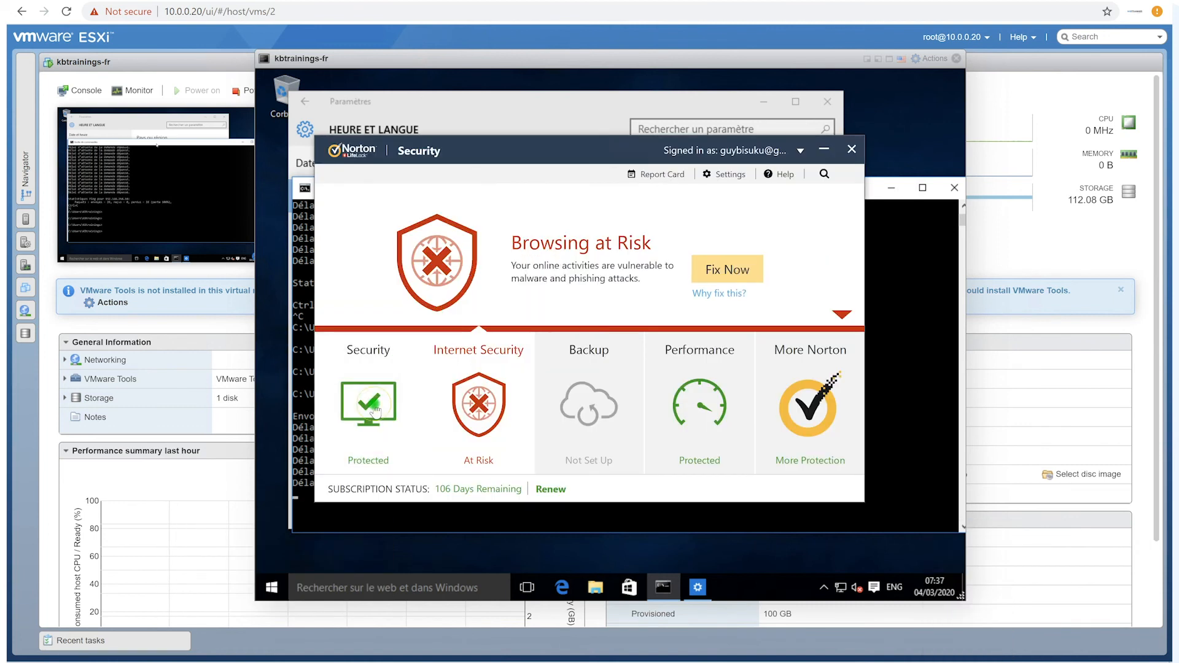
click(374, 408)
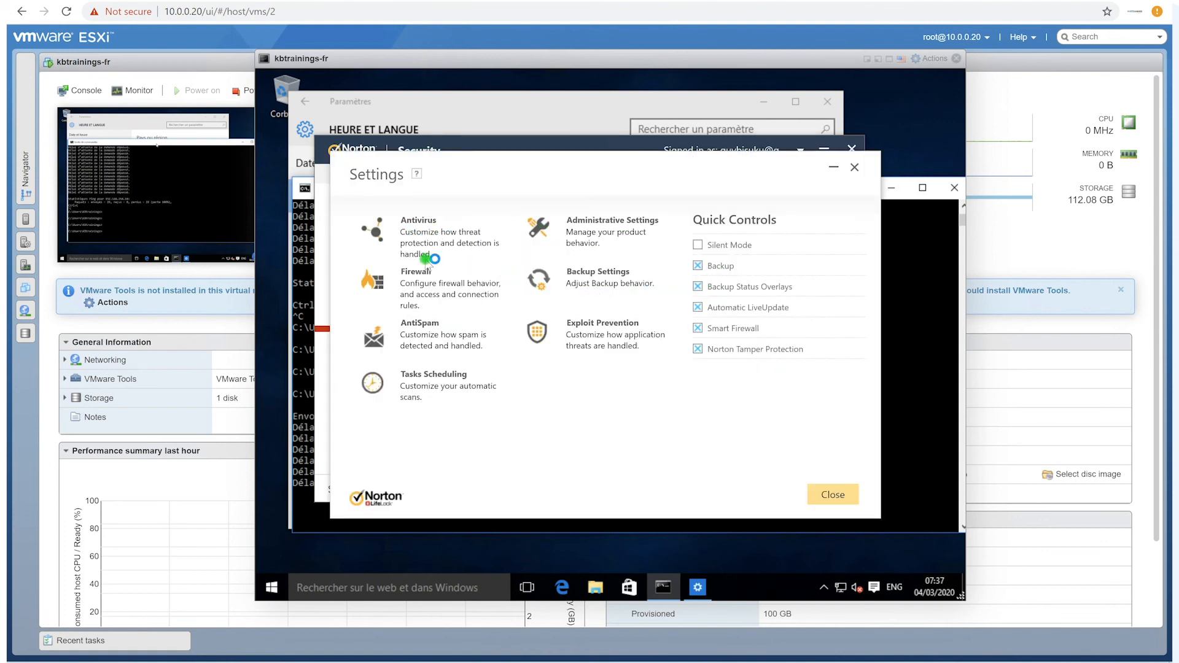
click(426, 266)
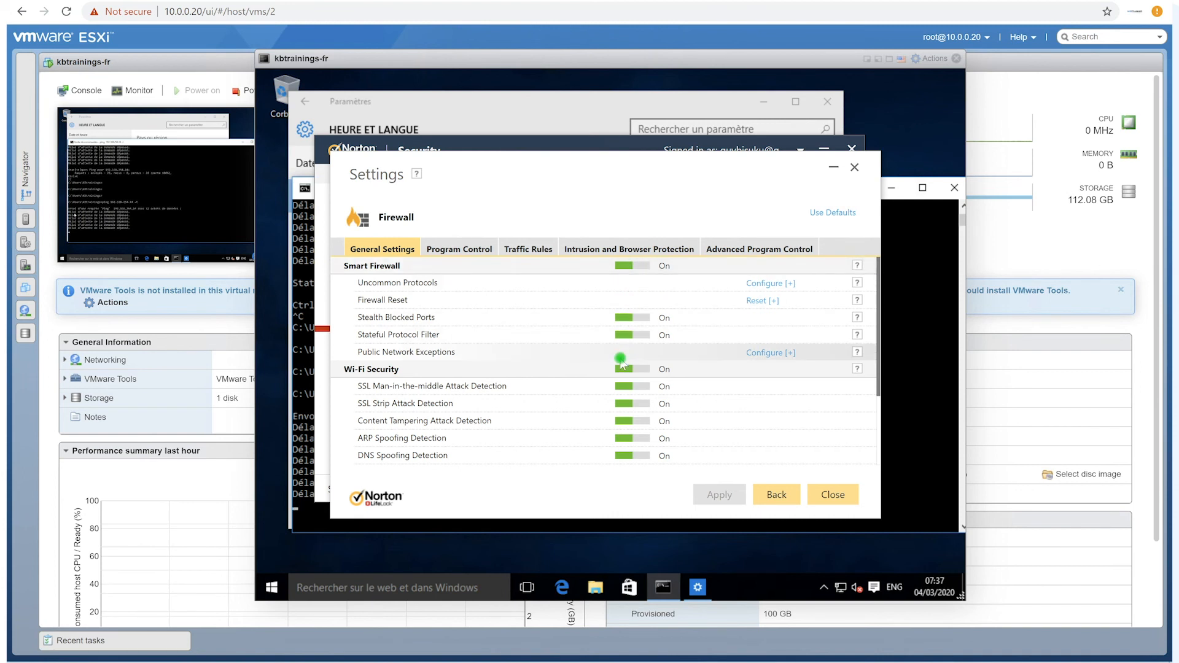
click(633, 266)
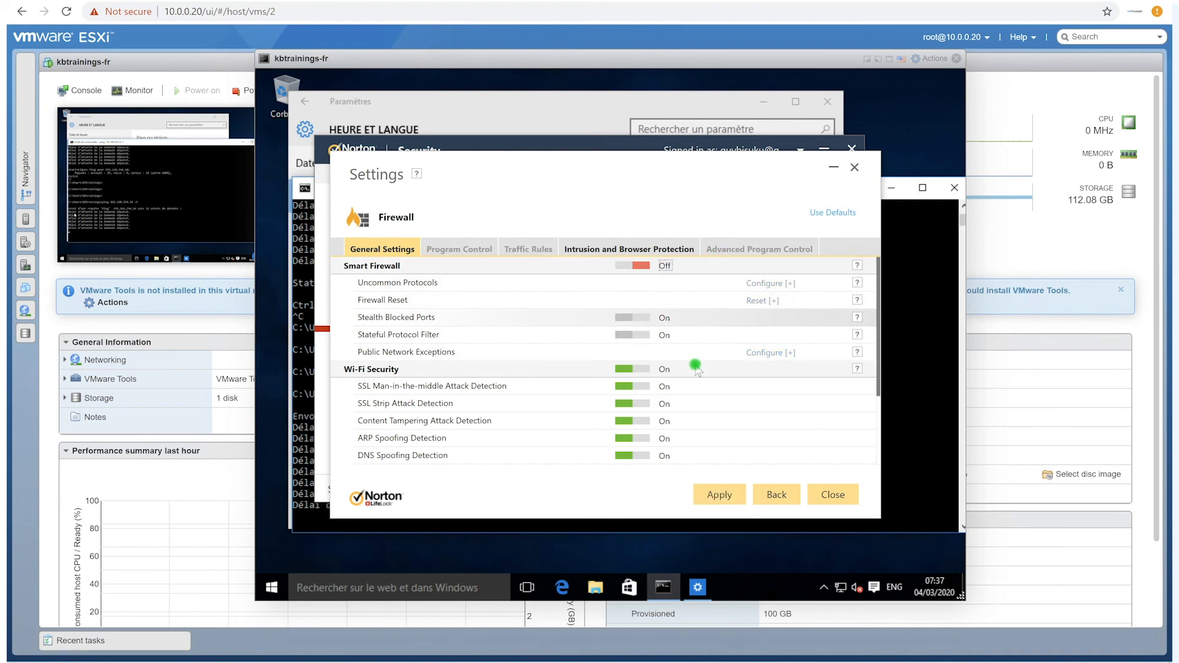
click(719, 494)
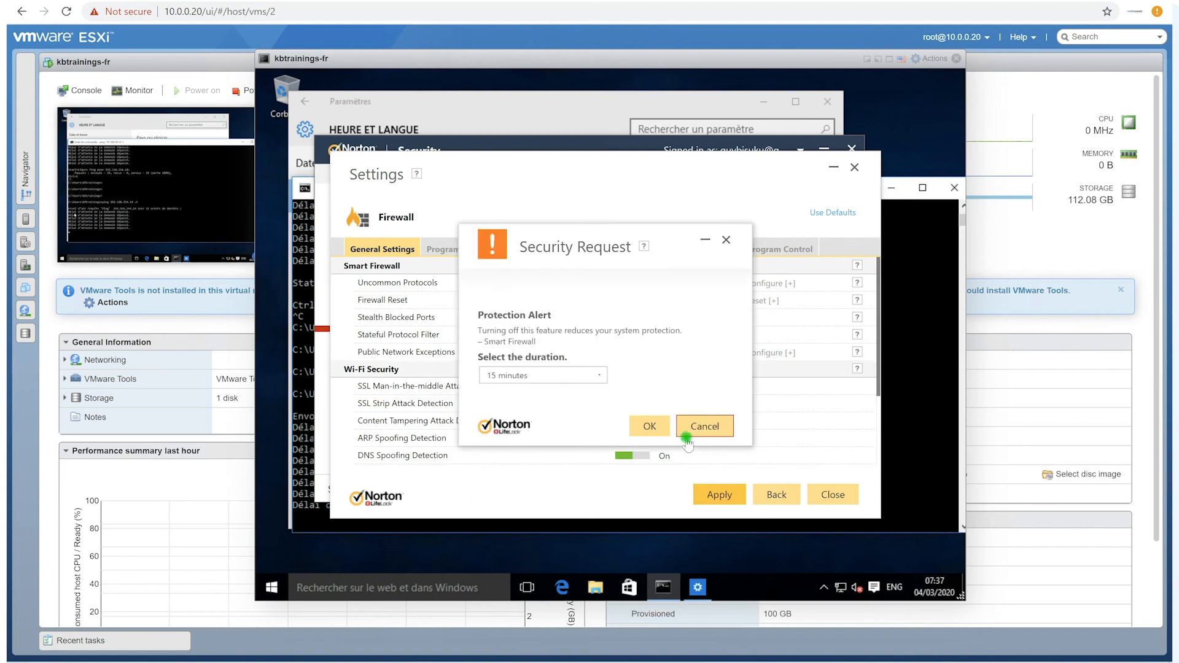
click(650, 426)
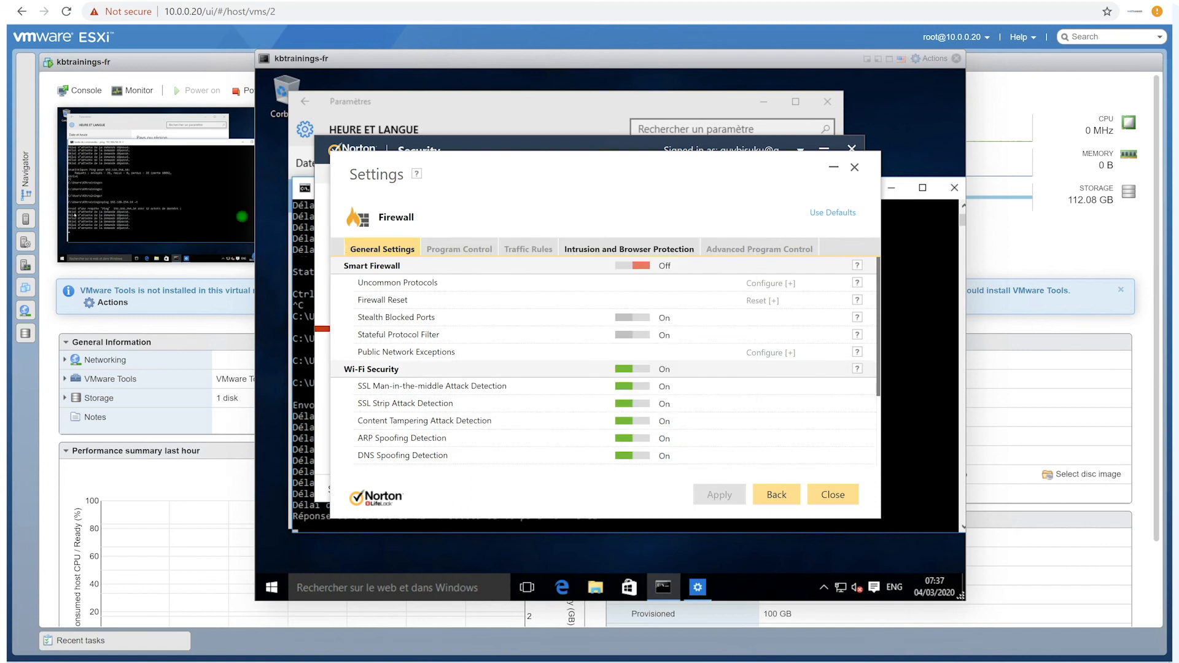
click(302, 391)
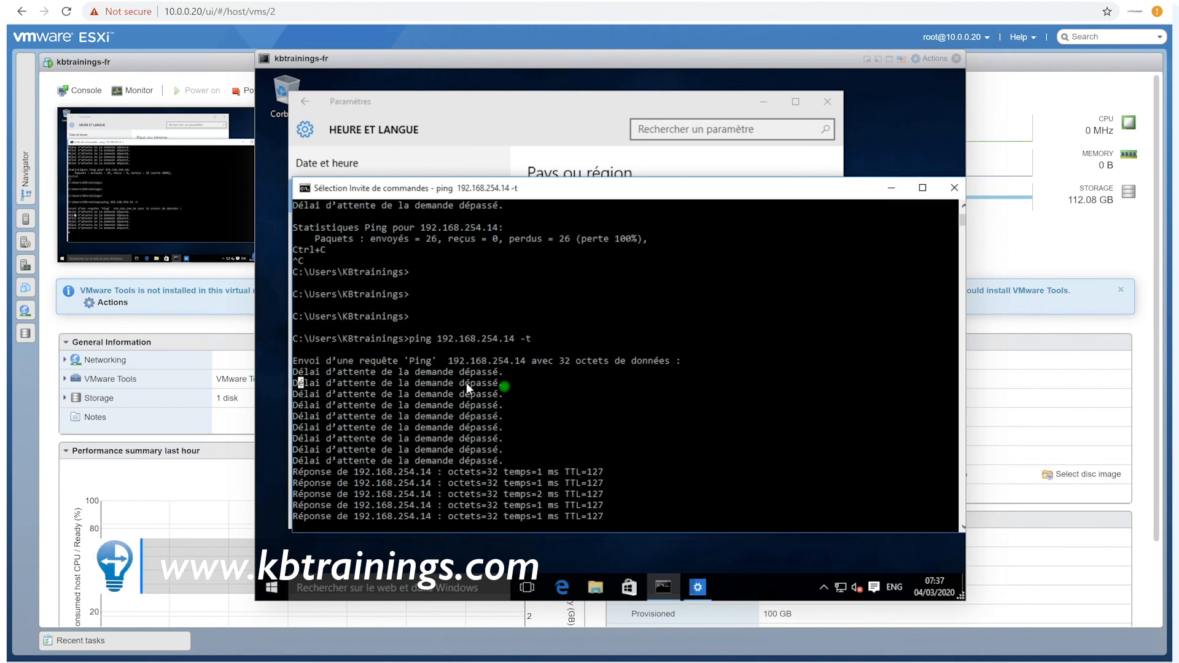
right_click(506, 400)
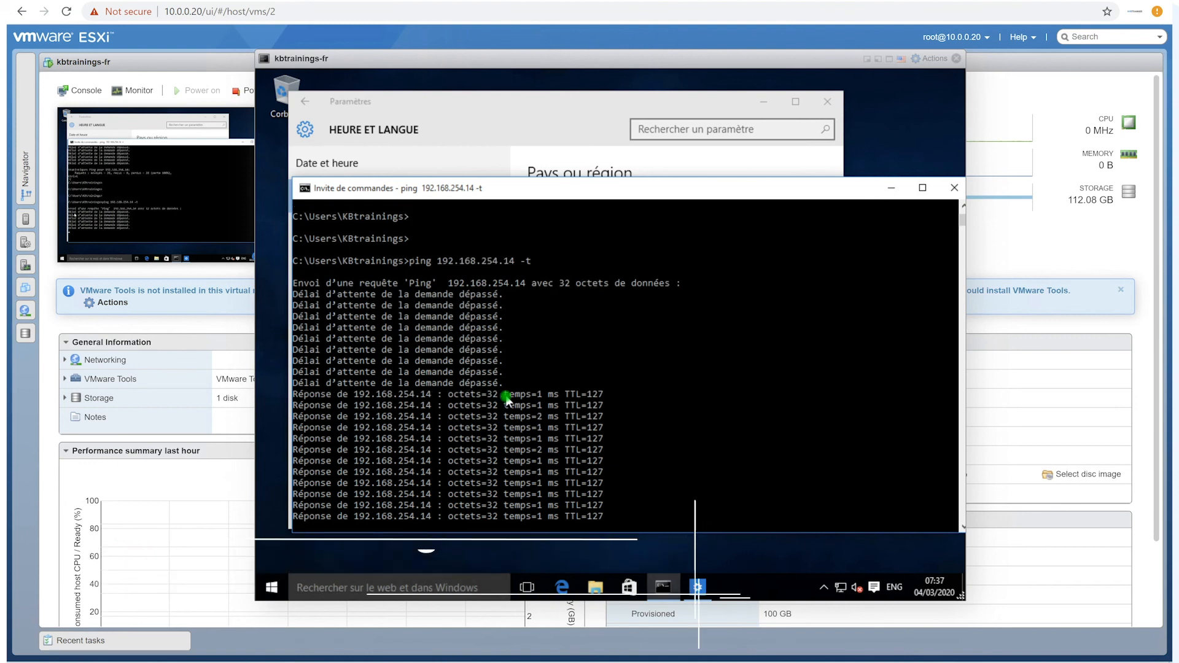
- Search the virtual machine for rdp, open Remote Desktop Connection, and start another search with connec
click(272, 588)
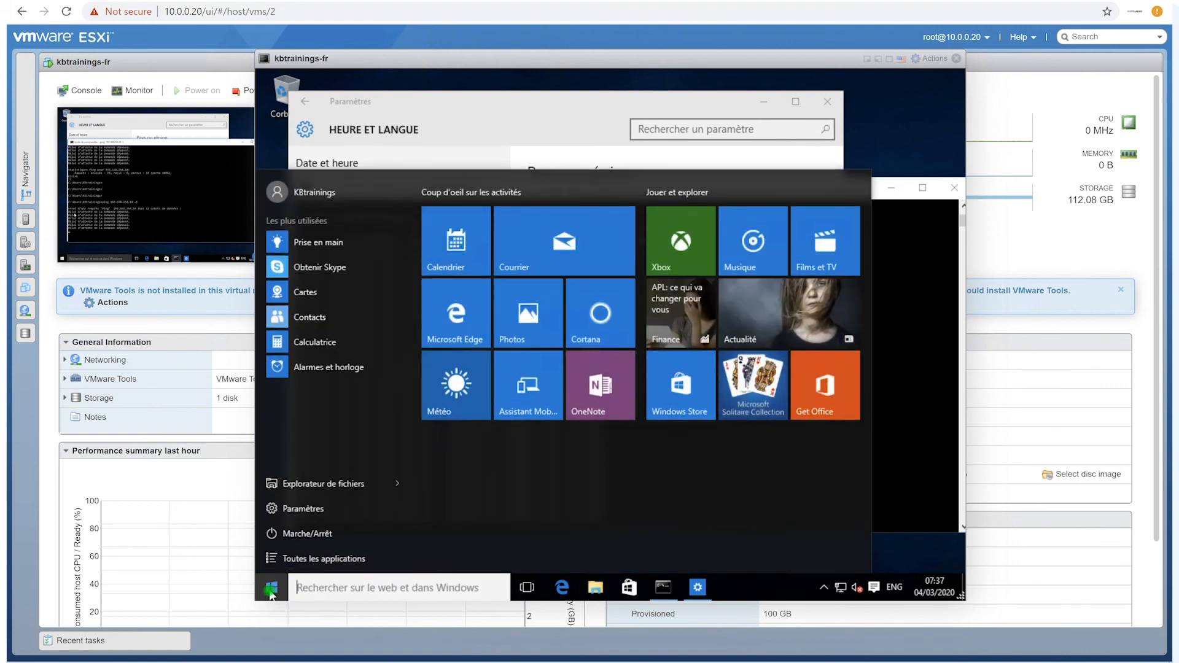
text(rdp)
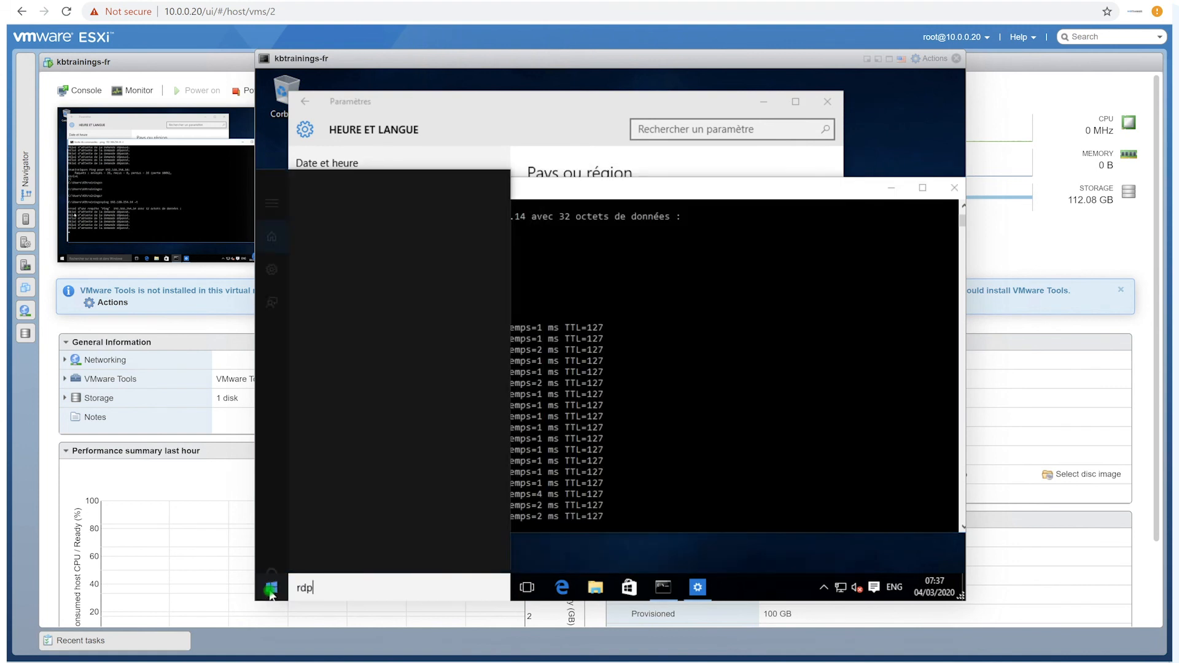
key(Return)
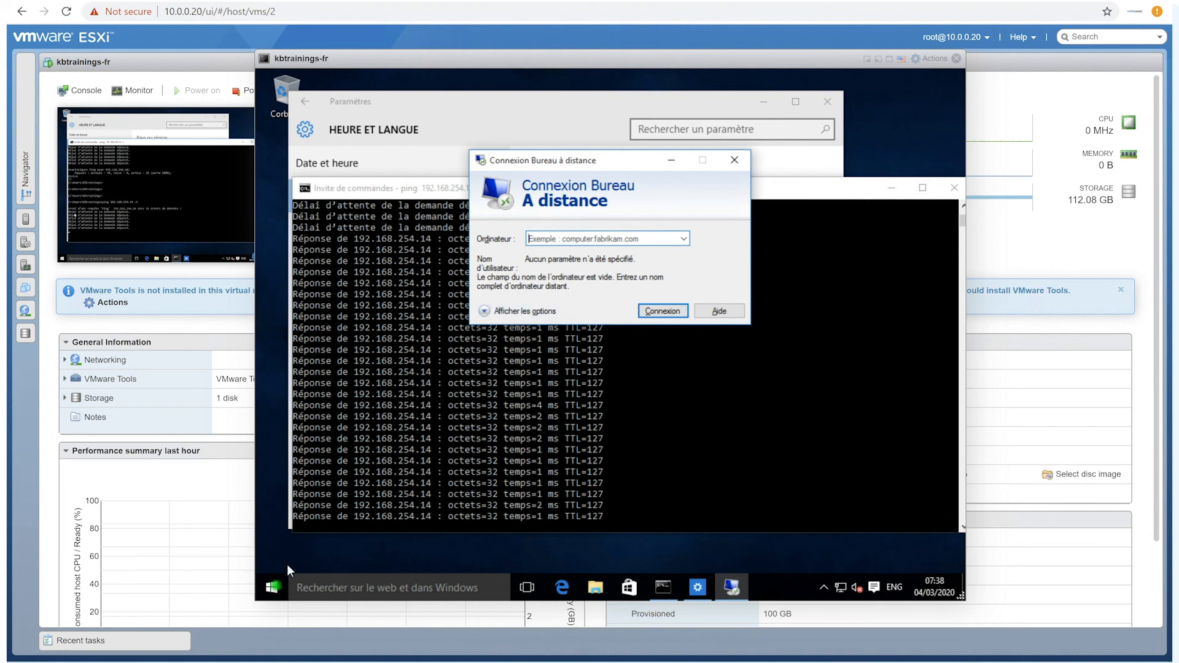
click(273, 589)
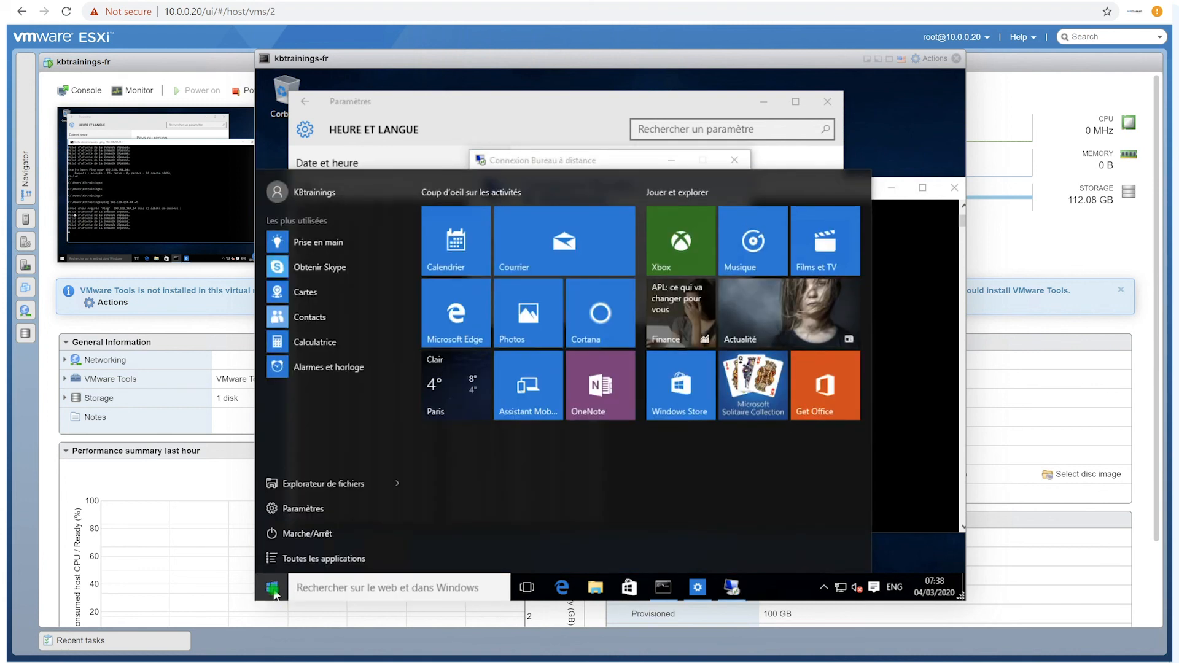
text(connec)
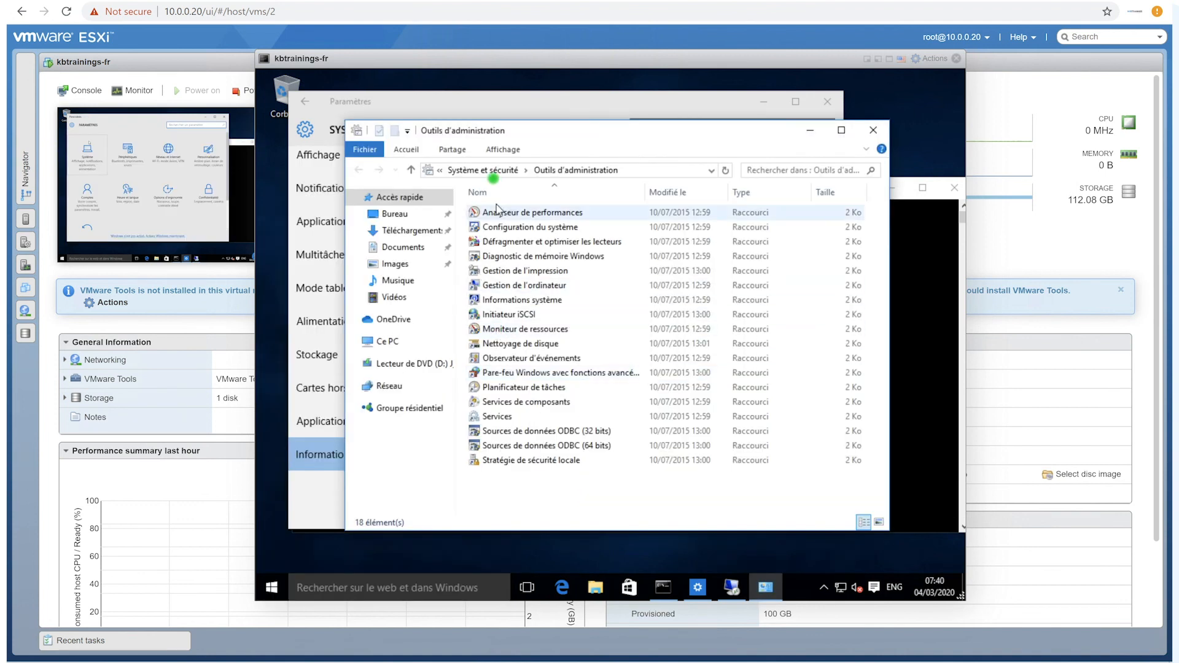
- Allow remote desktop connections to the virtual machine in Système et sécurité, without requiring NLA authentication
click(490, 172)
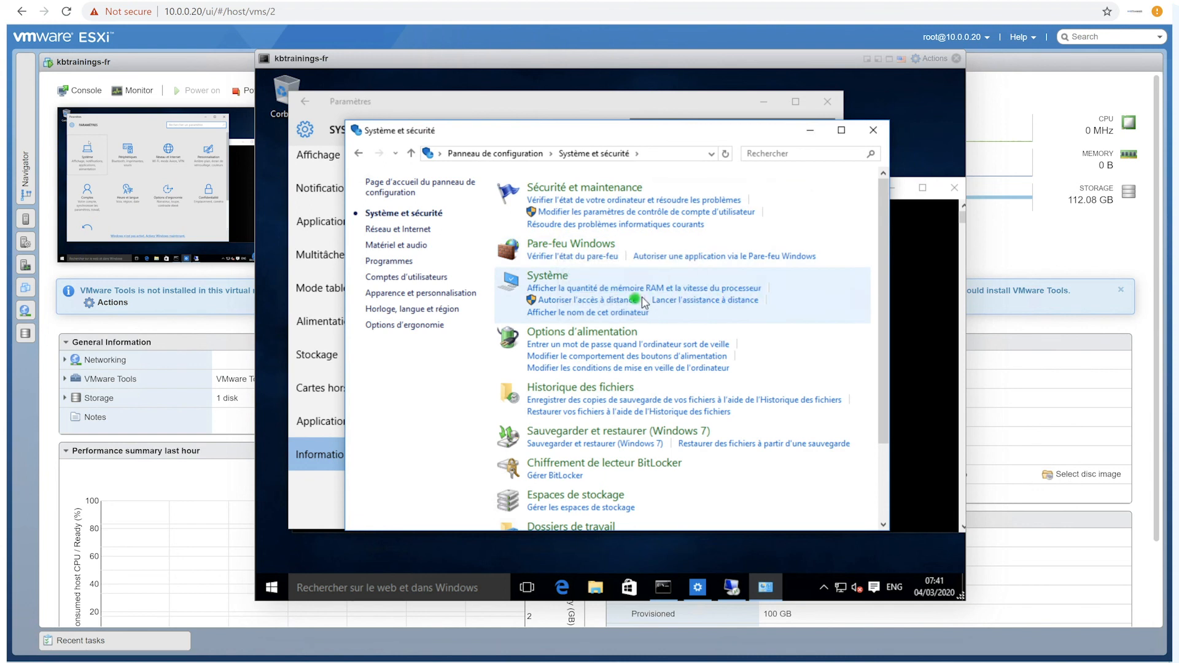
click(630, 301)
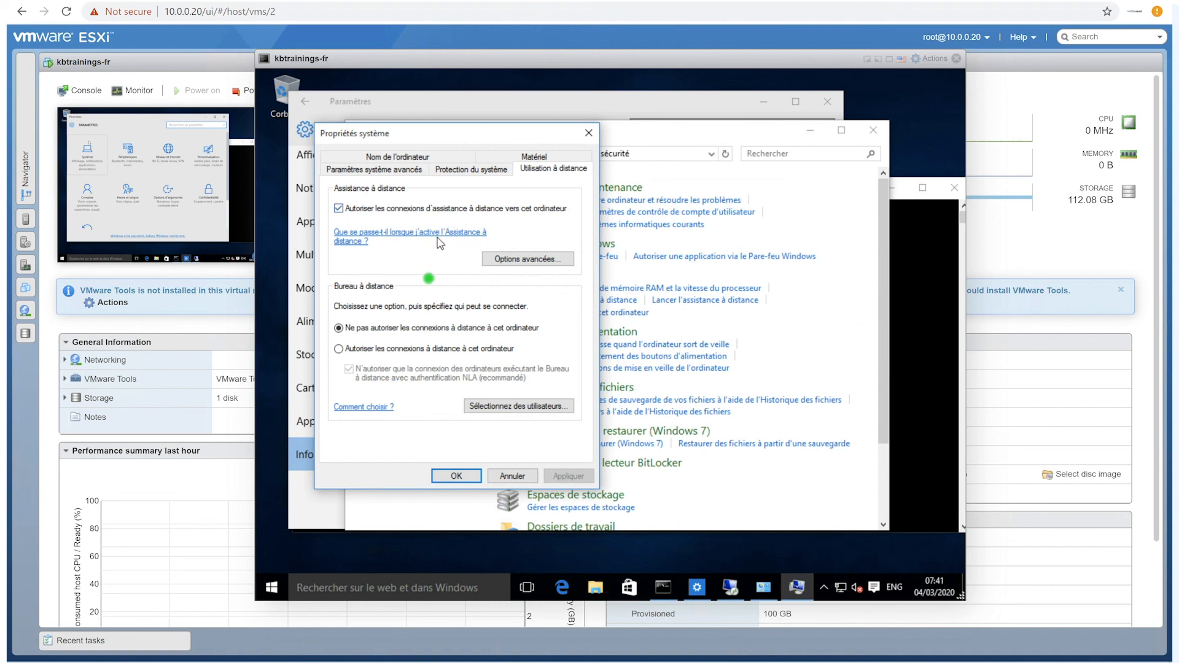
click(345, 351)
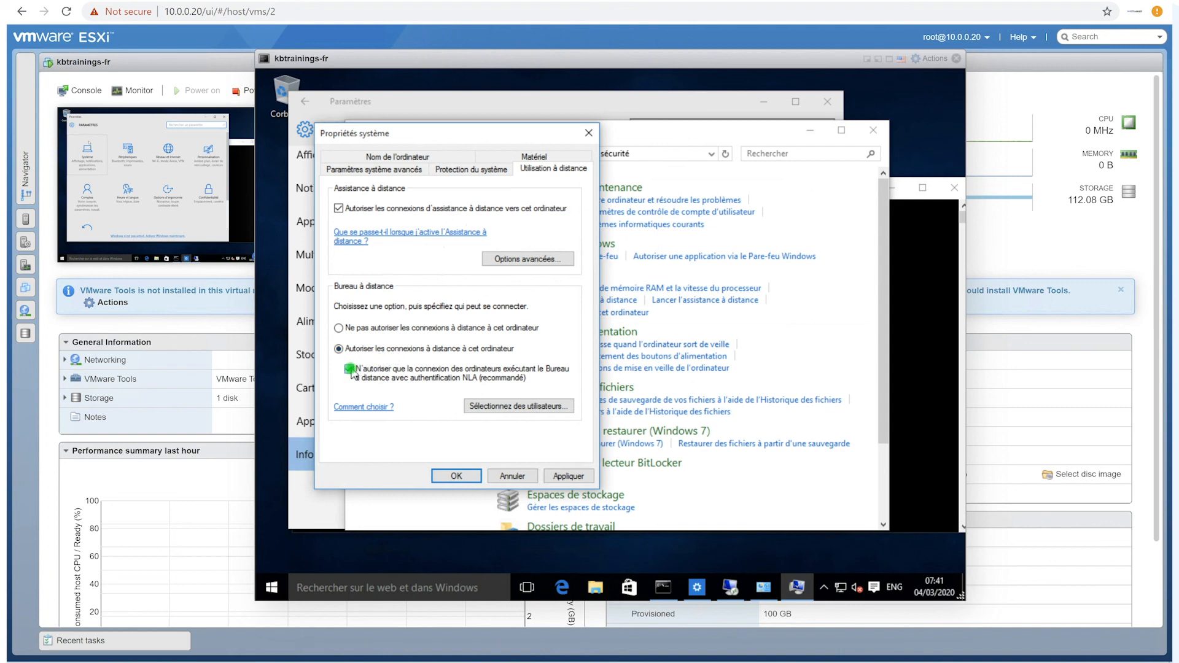
click(348, 369)
click(566, 477)
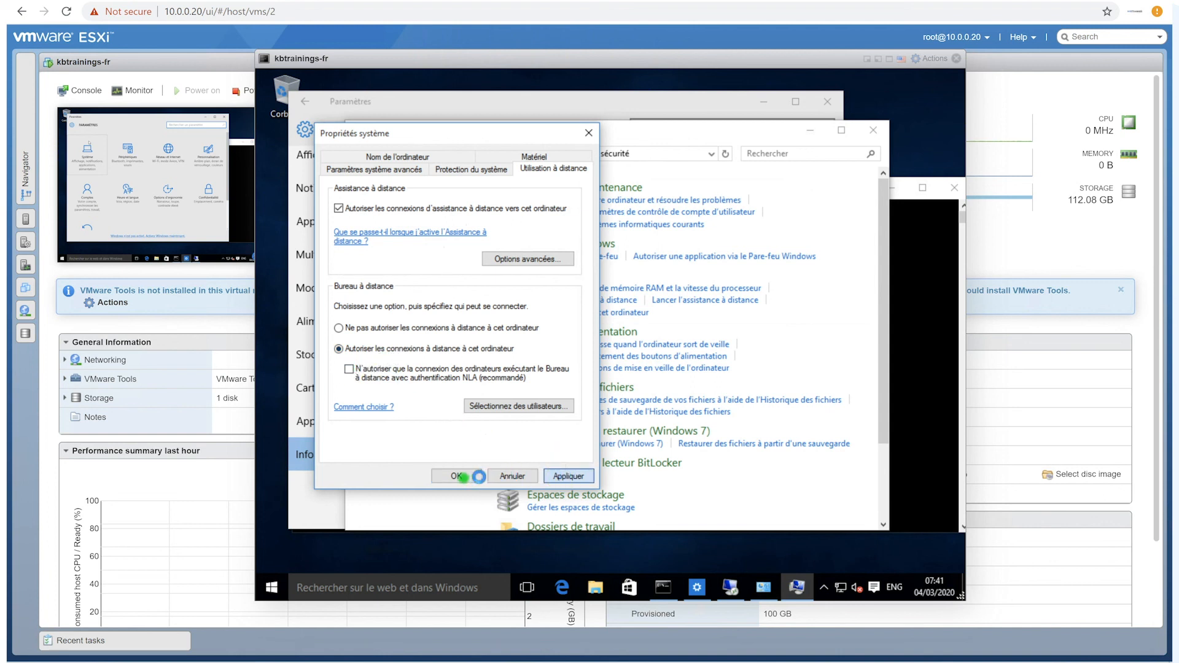
click(458, 477)
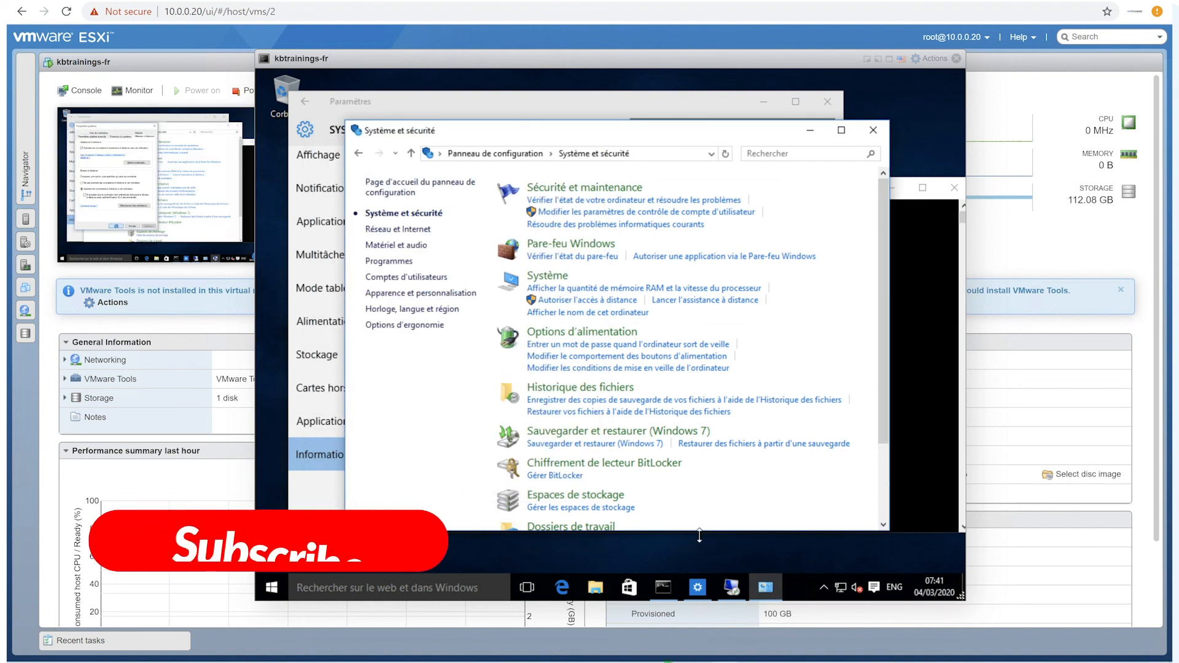
- Start the remote desktop connection to 10.0.0.30 from the host computer and choose to use a different account
click(624, 254)
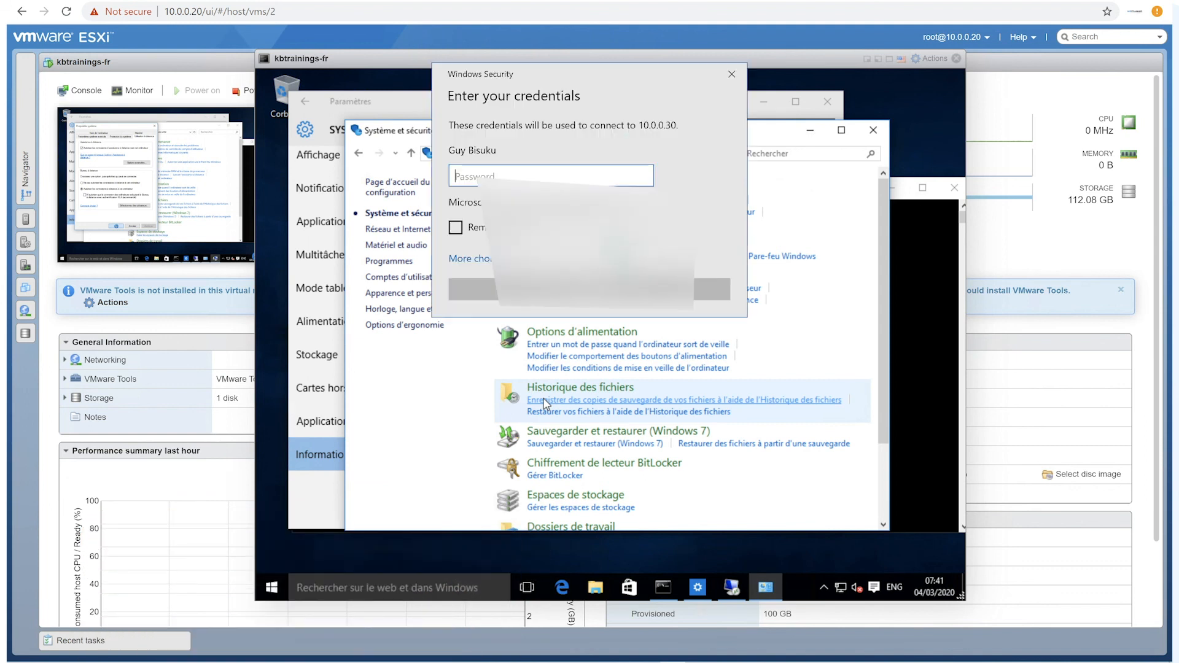
click(470, 258)
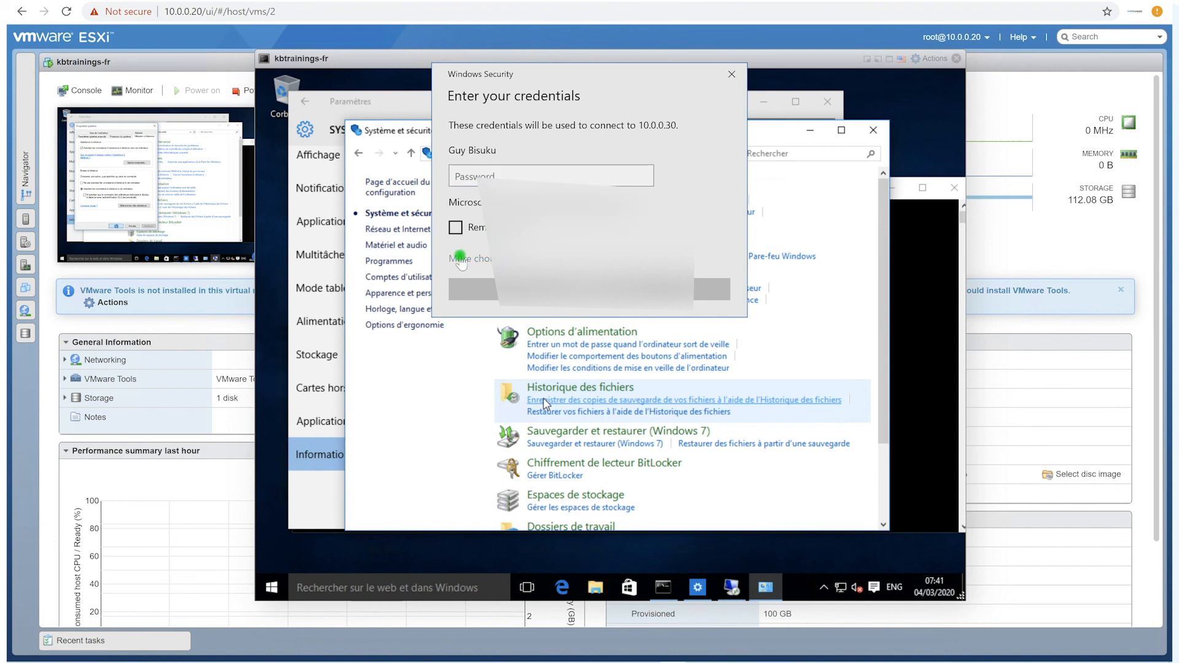
click(507, 317)
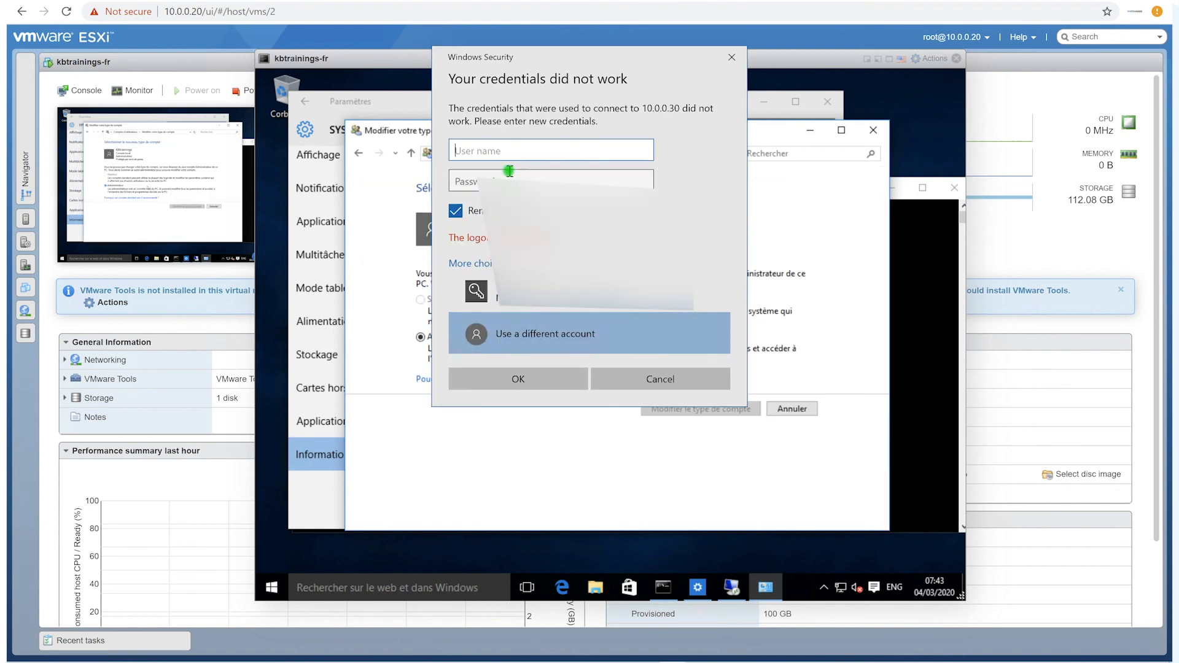
- Sign in as local\KBtrainings with the account password, and connect despite the certificate errors without being asked again for this computer
text(local\KBtrainings)
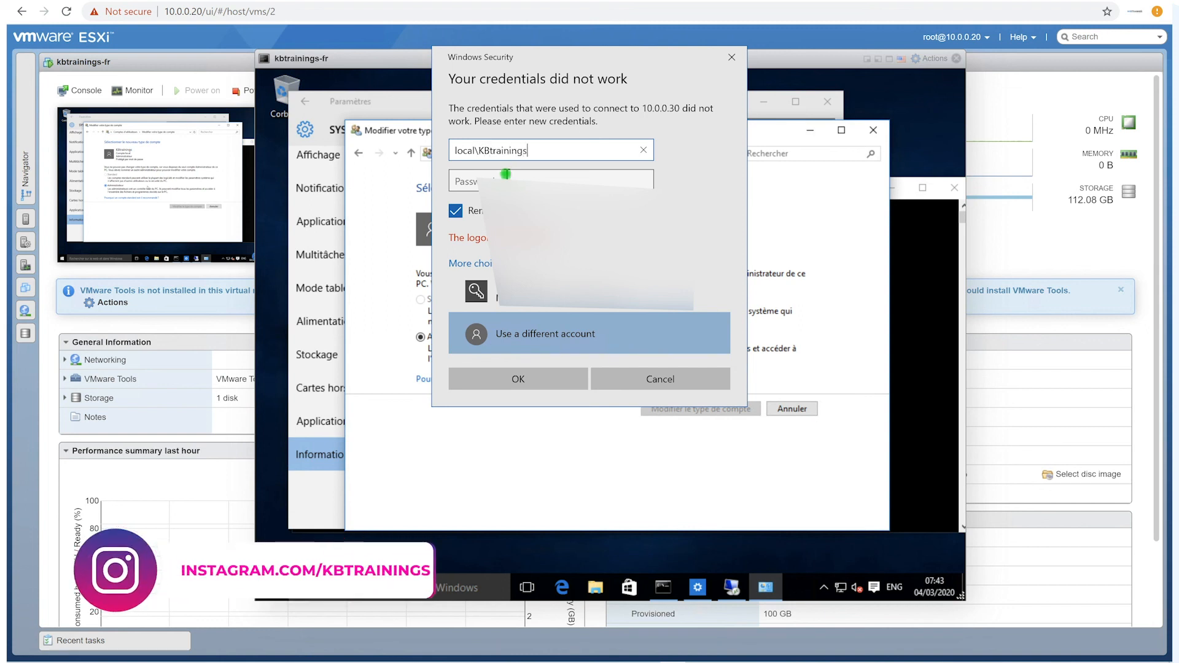
click(505, 175)
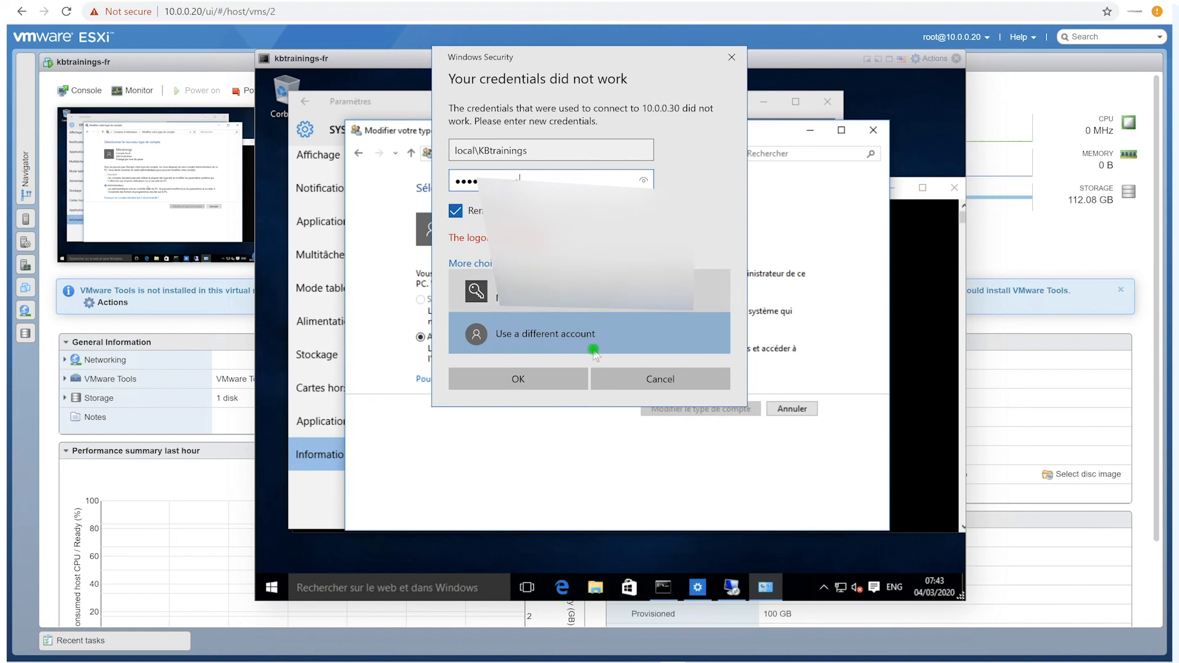
click(563, 381)
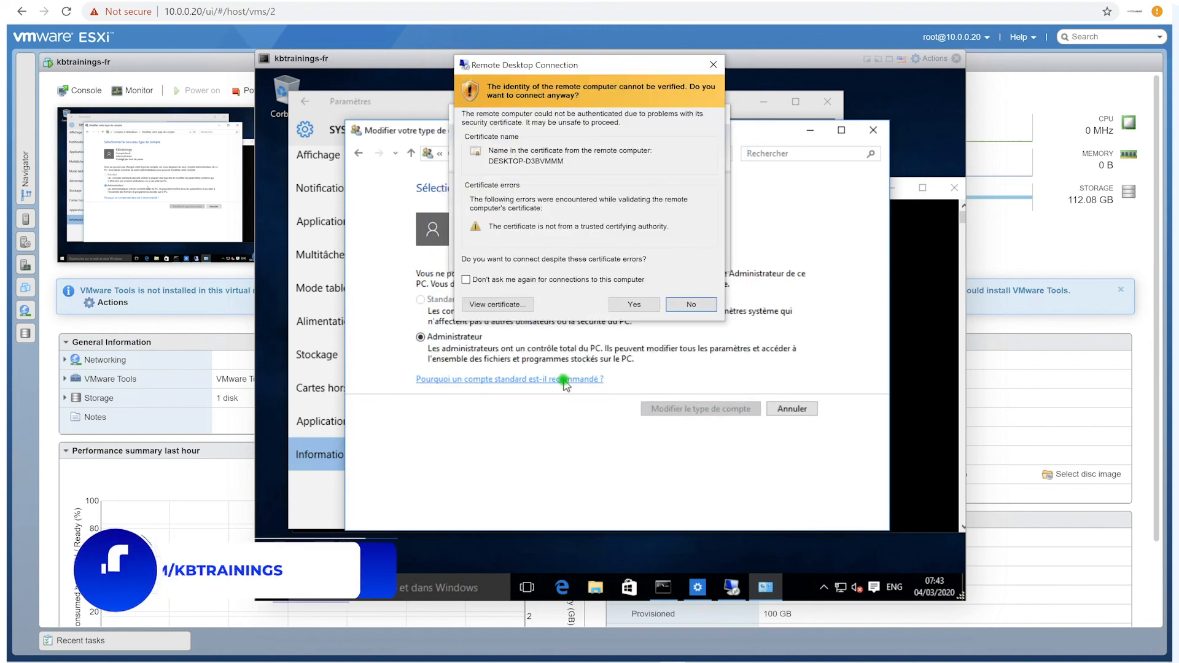
click(506, 282)
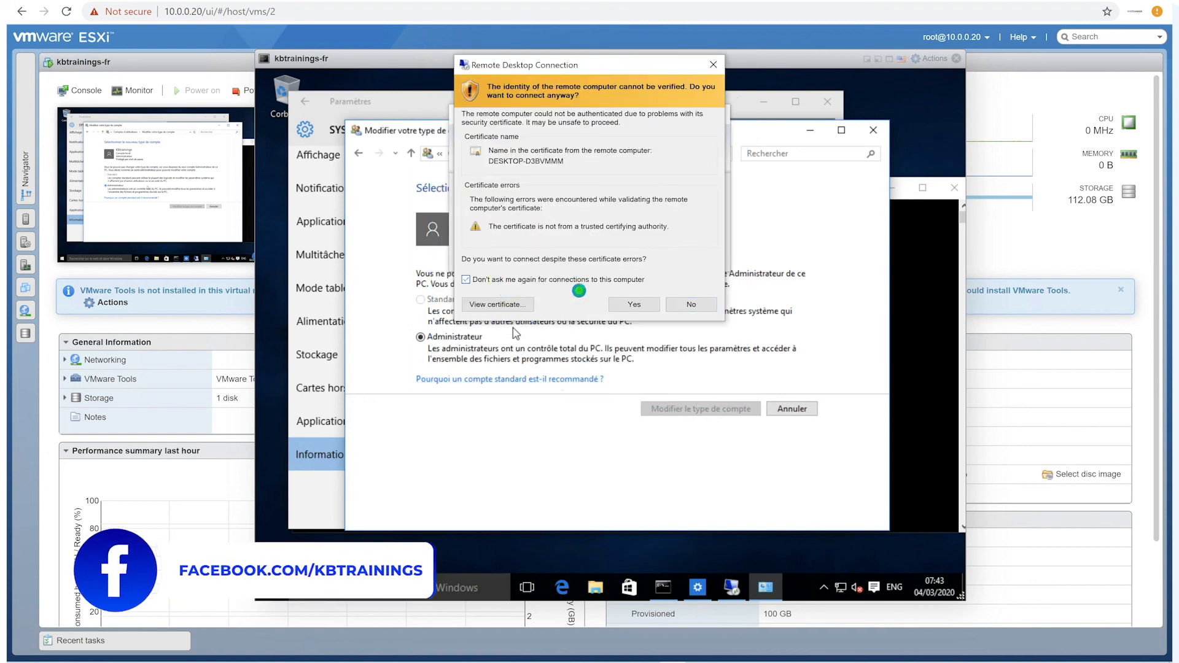
click(625, 303)
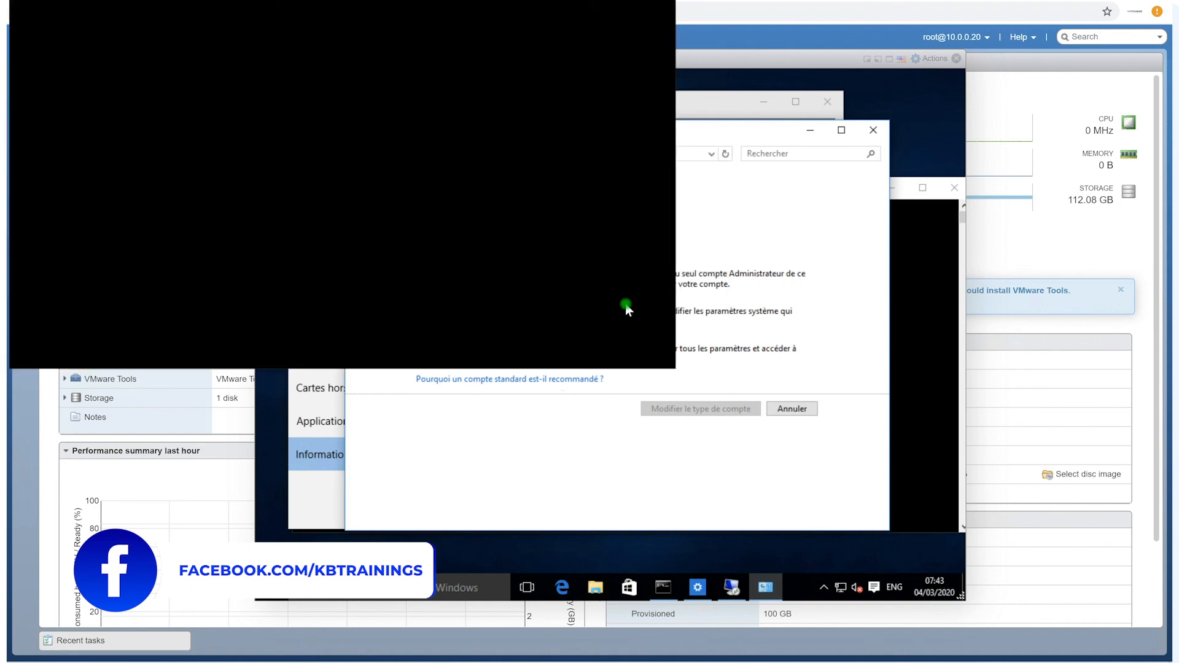